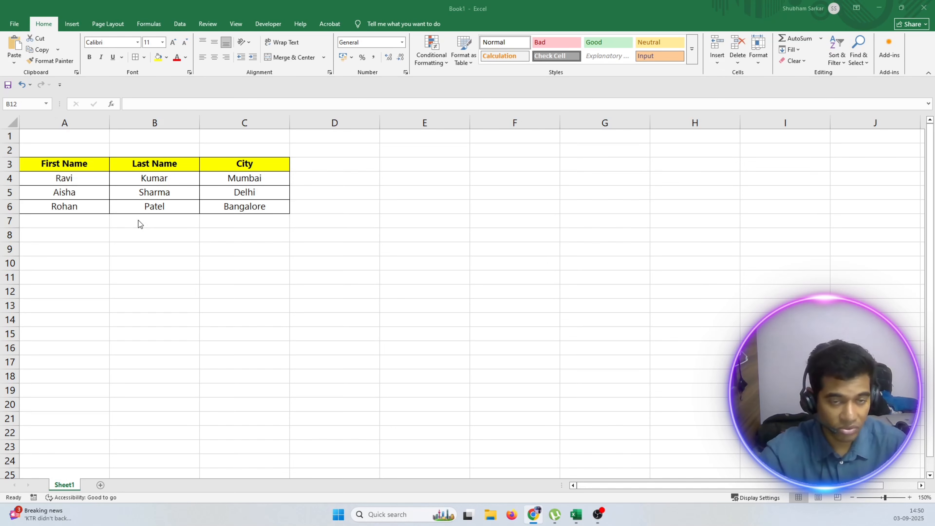
click(317, 161)
click(405, 164)
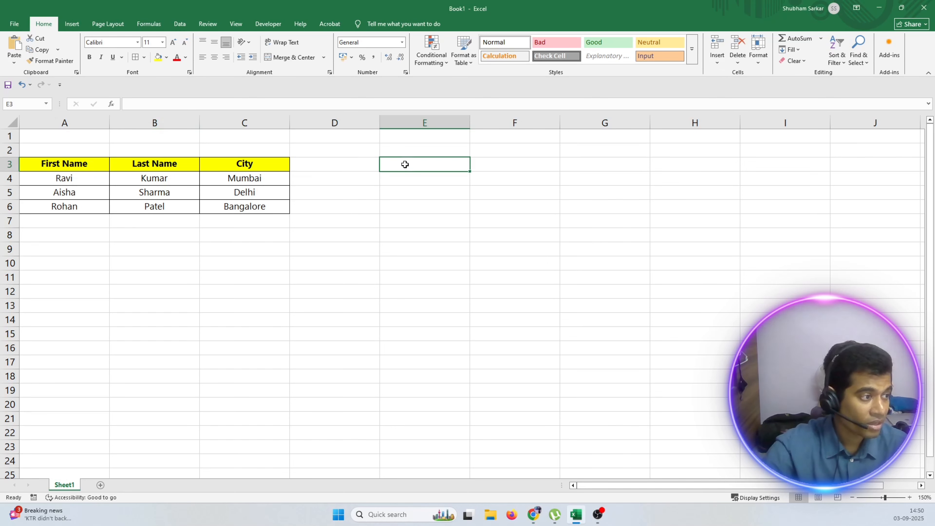
click(515, 165)
click(598, 164)
click(326, 167)
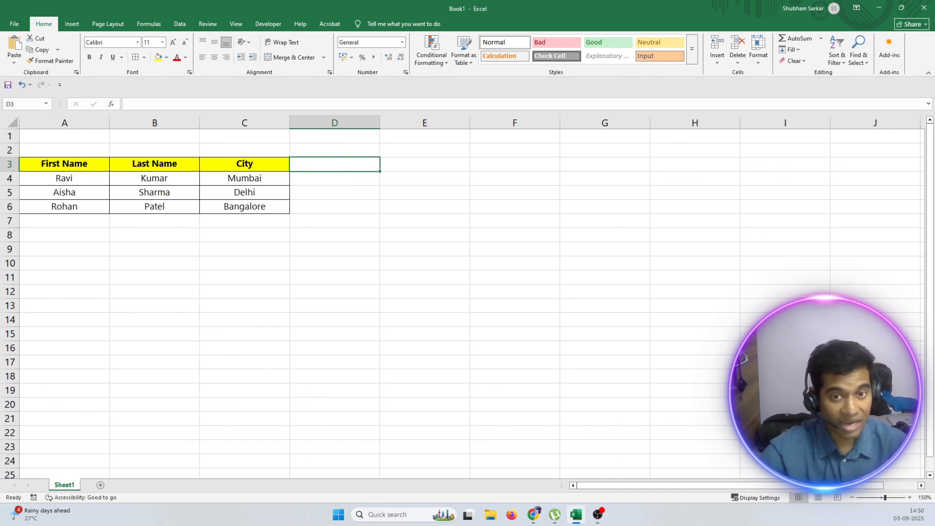
Enter the heading "Syntex" in cell B10.
click(131, 287)
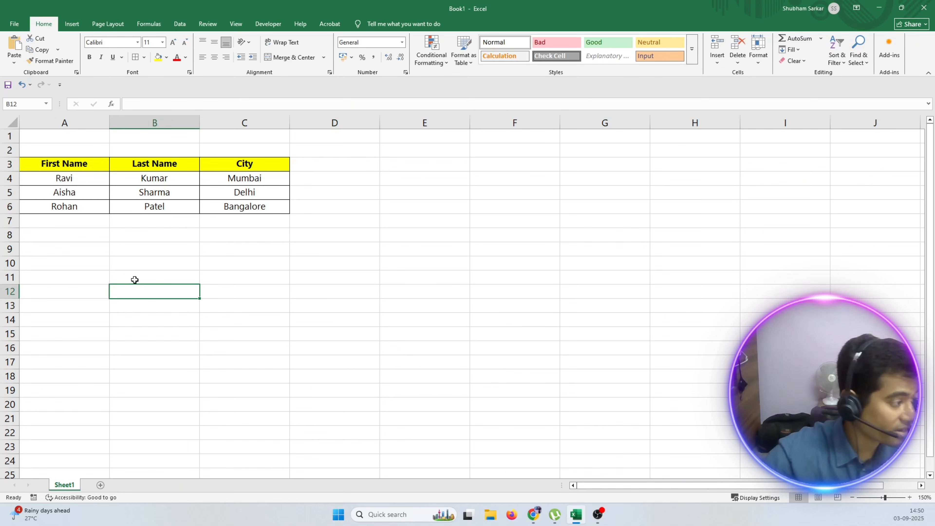
click(135, 279)
click(142, 254)
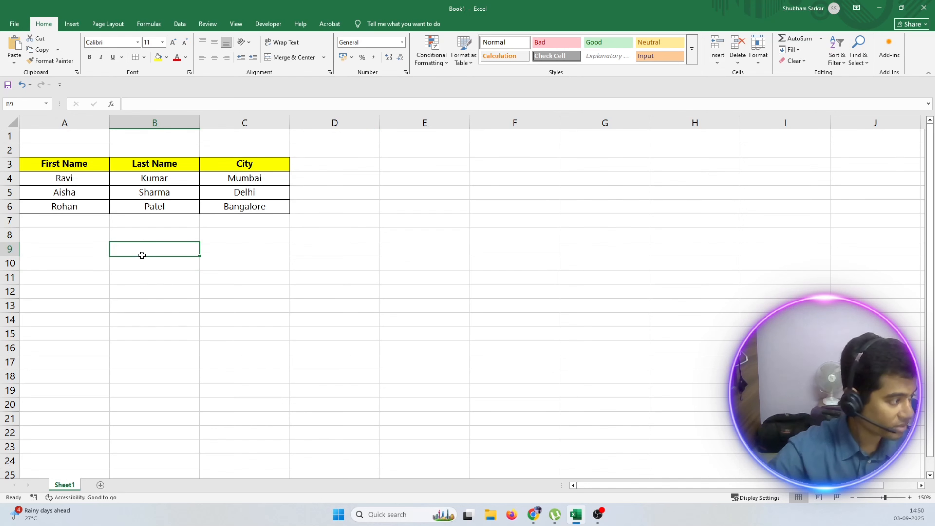
click(140, 260)
text(Symntex)
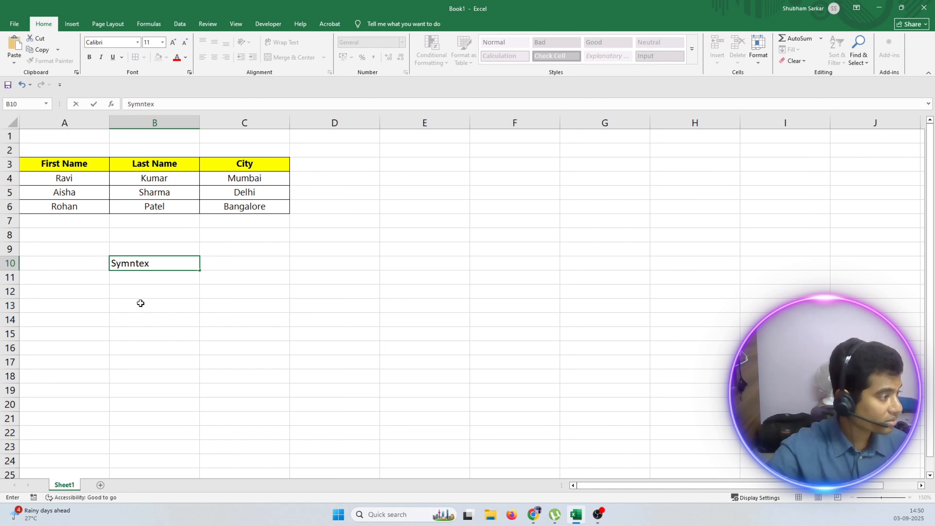
click(129, 262)
key(BackSpace)
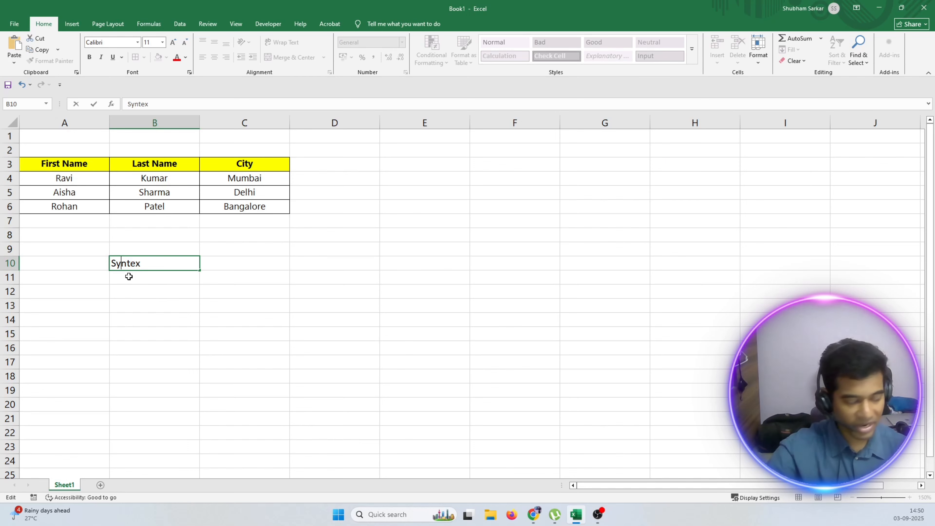
click(129, 276)
Format the "Syntex" heading in B10 with yellow fill, bold text and centre alignment.
click(130, 262)
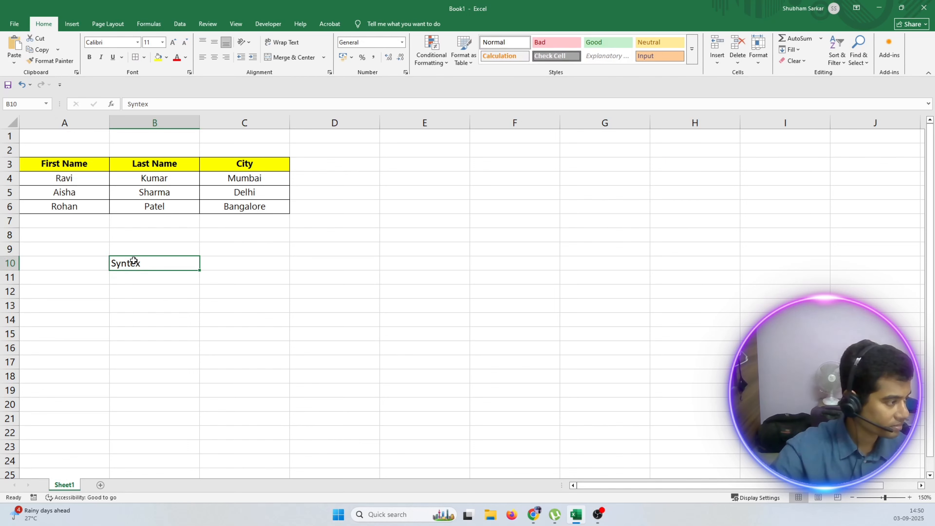
click(159, 57)
key(ctrl+b)
click(213, 58)
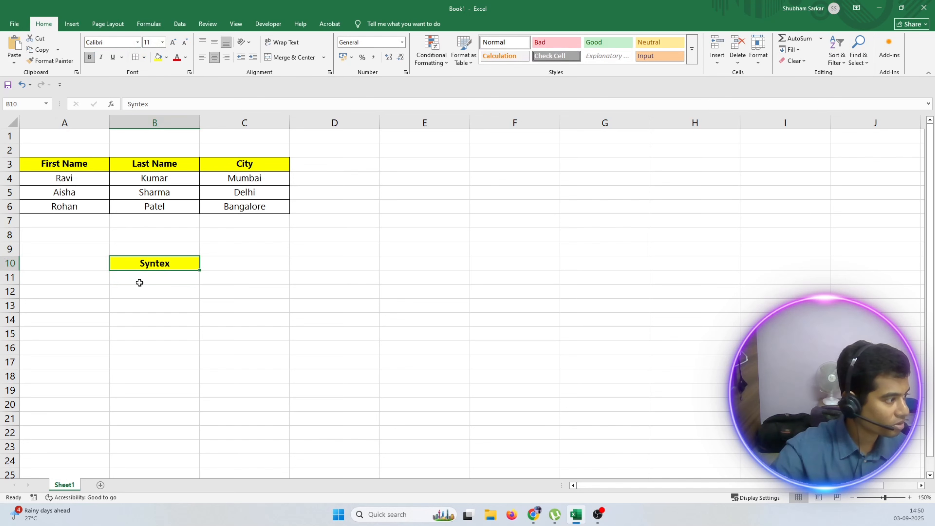
click(140, 280)
click(102, 280)
text(=)
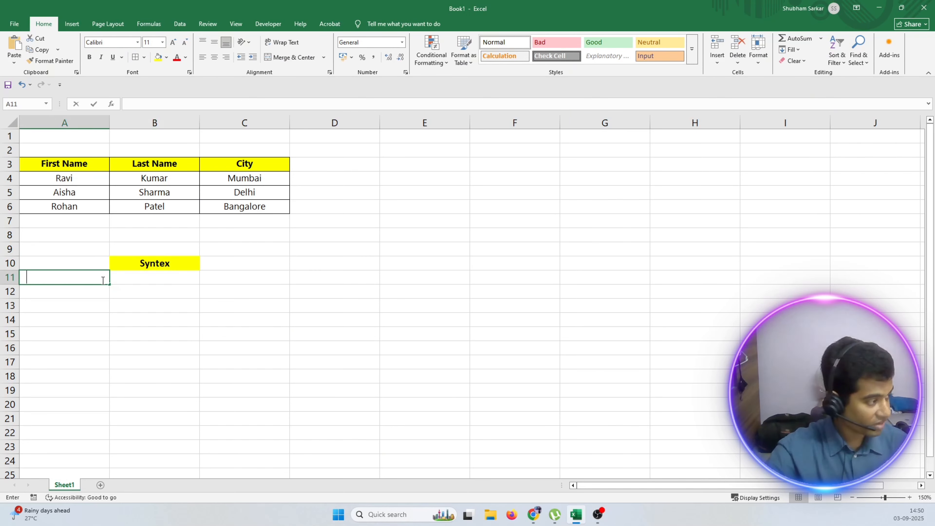
key(Down)
key(Down)
key(Down)
key(Escape)
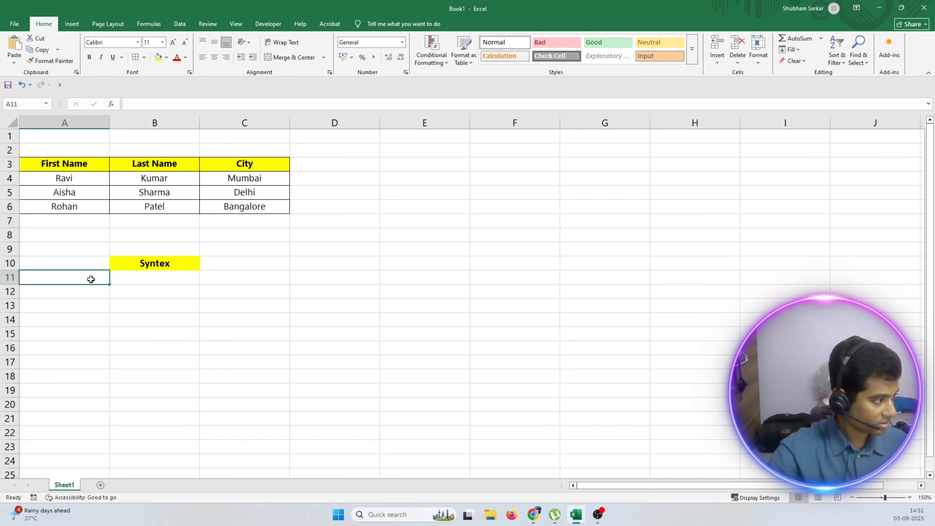
Enter a lone equals sign in cell A11 and align it right, against column B.
text(=)
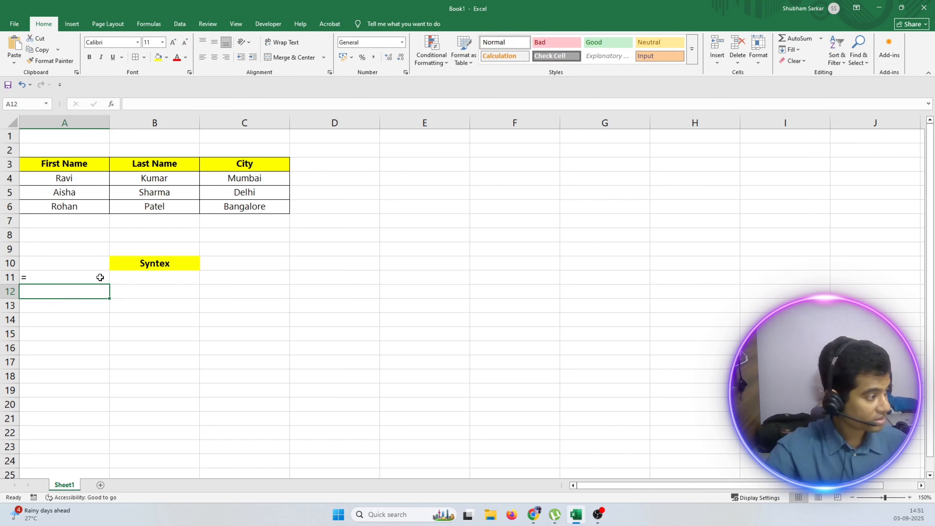
click(226, 57)
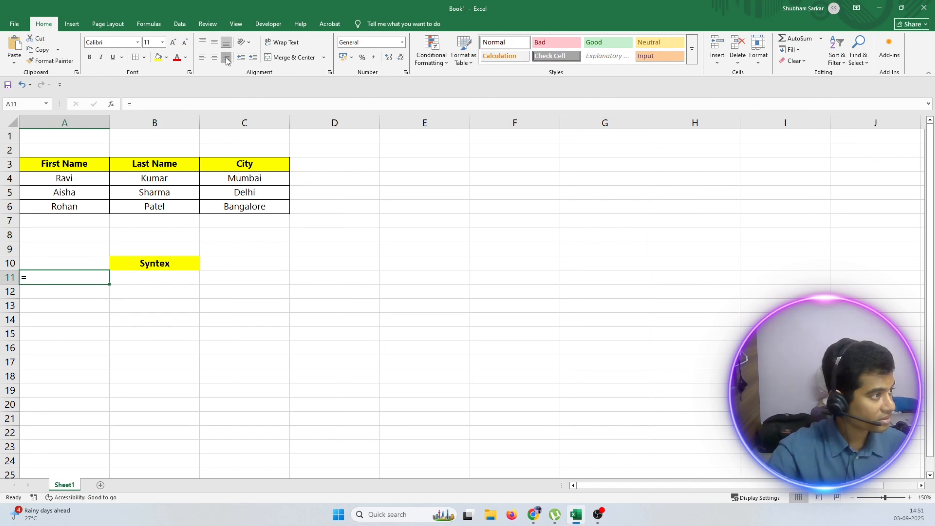
Start the syntax text in cell B11 with "cell number".
click(134, 276)
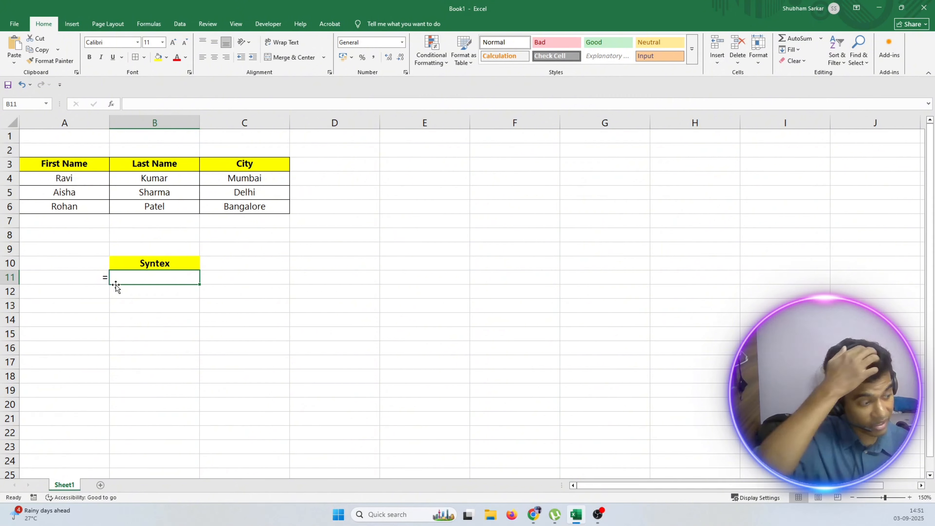
text(&)
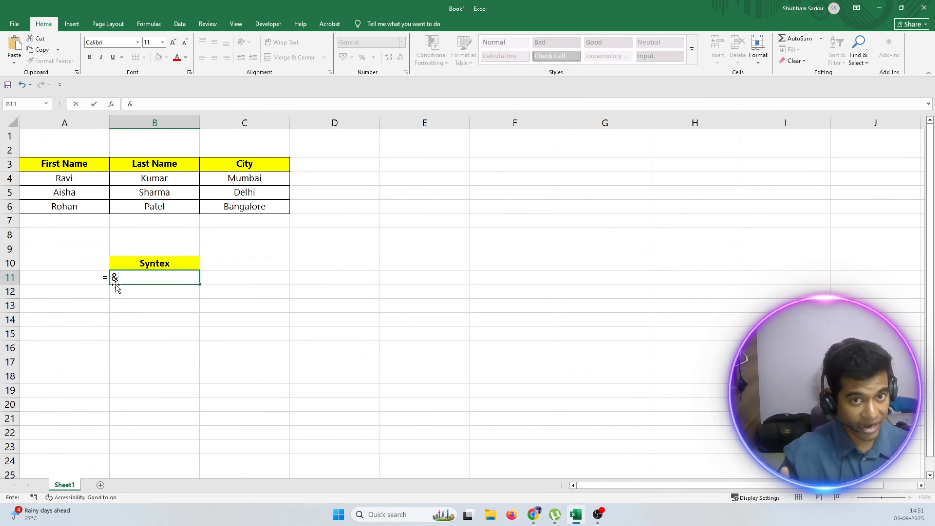
key(BackSpace)
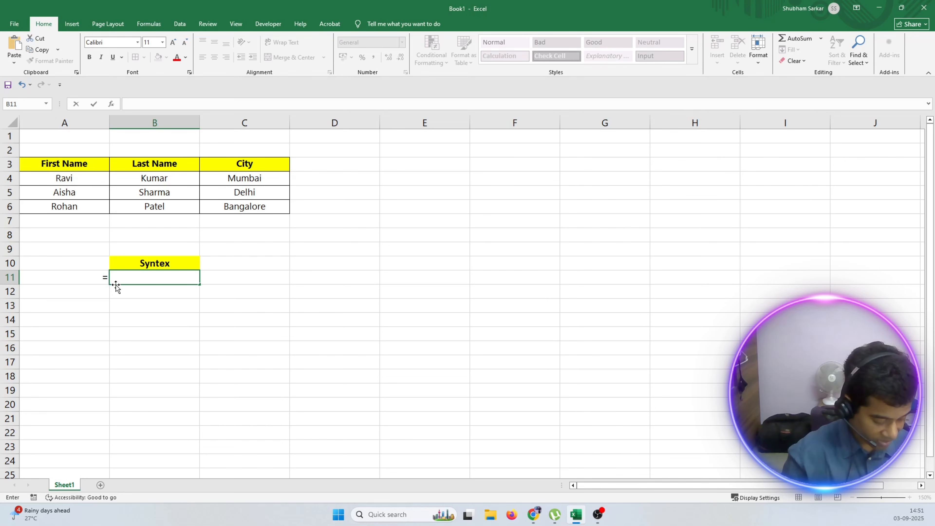
text(caell)
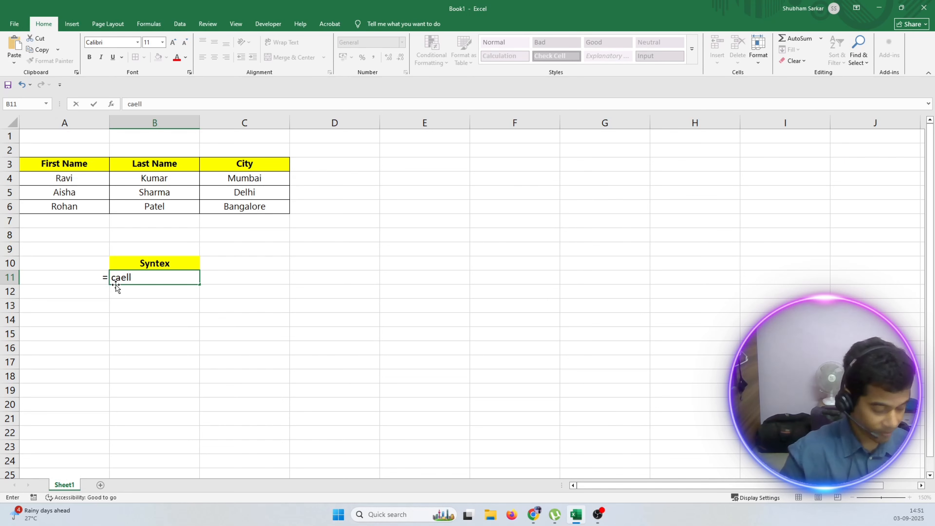
key(BackSpace)
key(BackSpace)
key(BackSpace)
key(BackSpace)
text(ell)
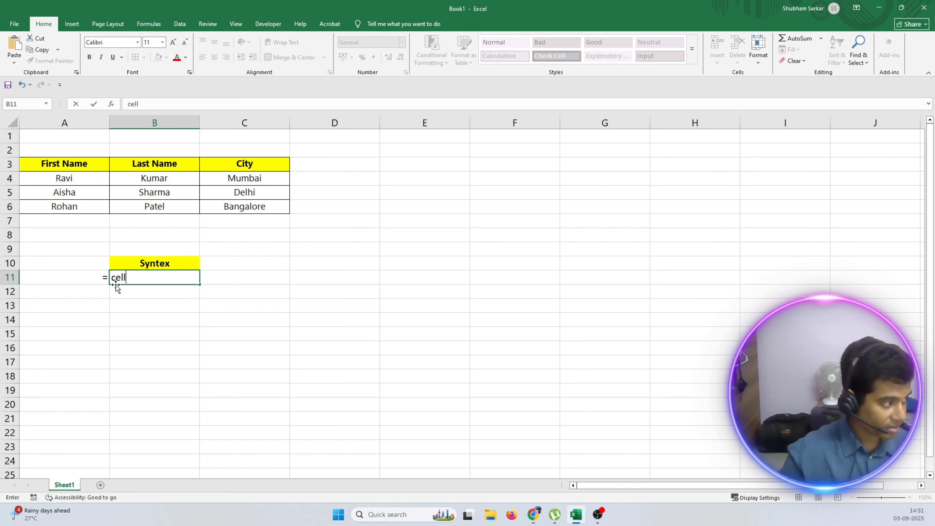
text( number)
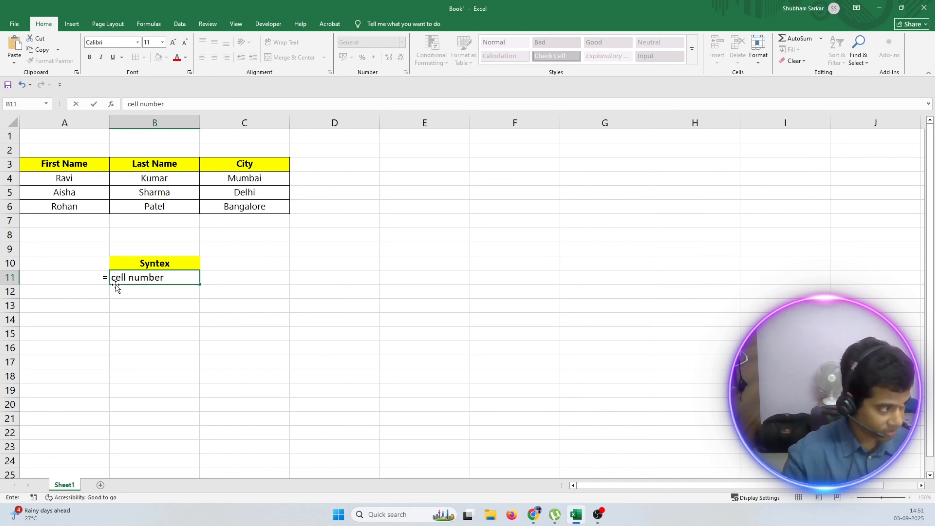
text( &)
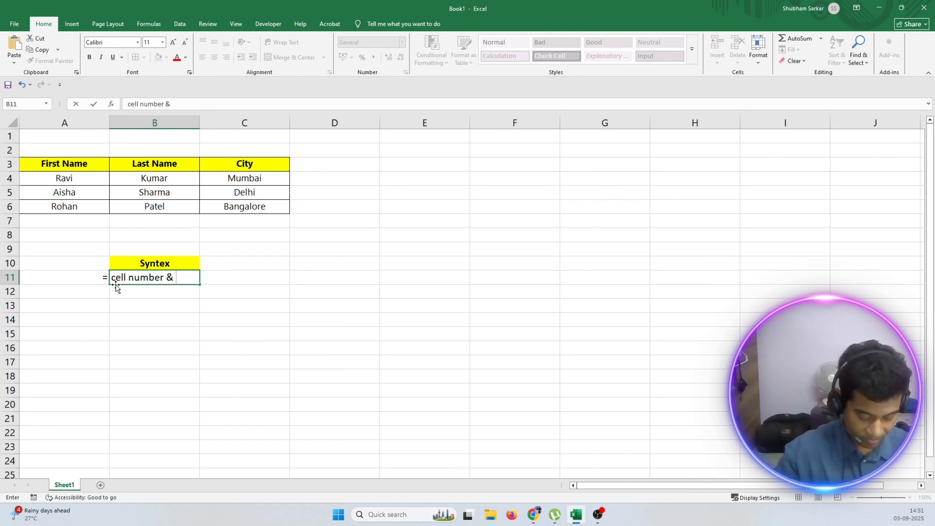
Extend the syntax text in B11 with an ampersand, a quoted space and a second ampersand: & " " &.
text(")
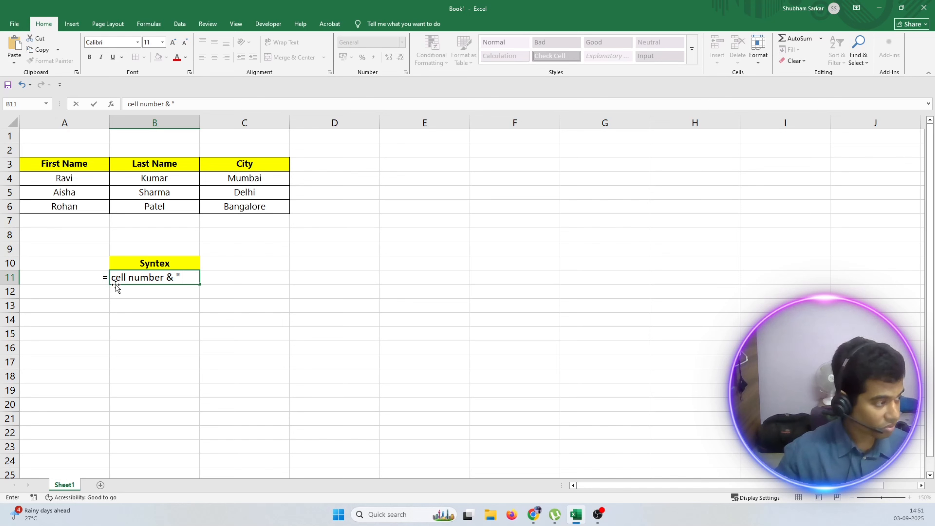
text( ")
text( 7)
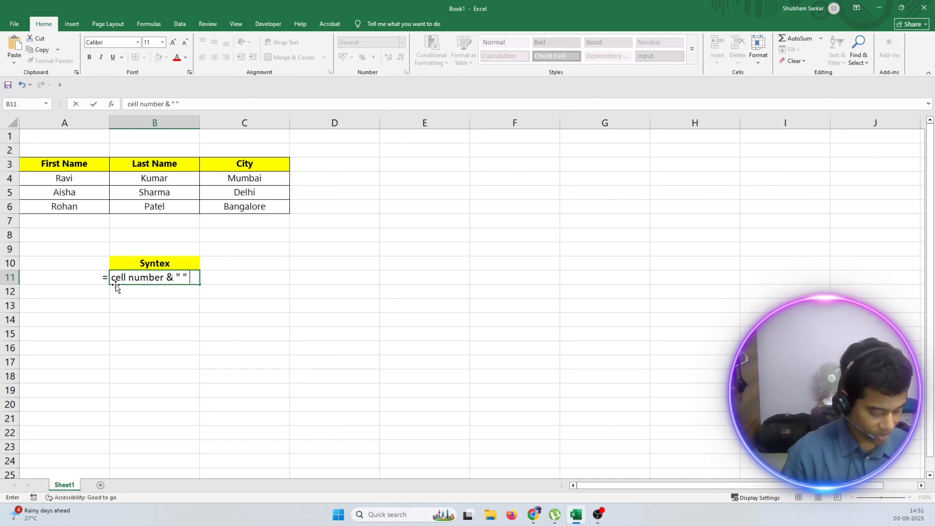
key(BackSpace)
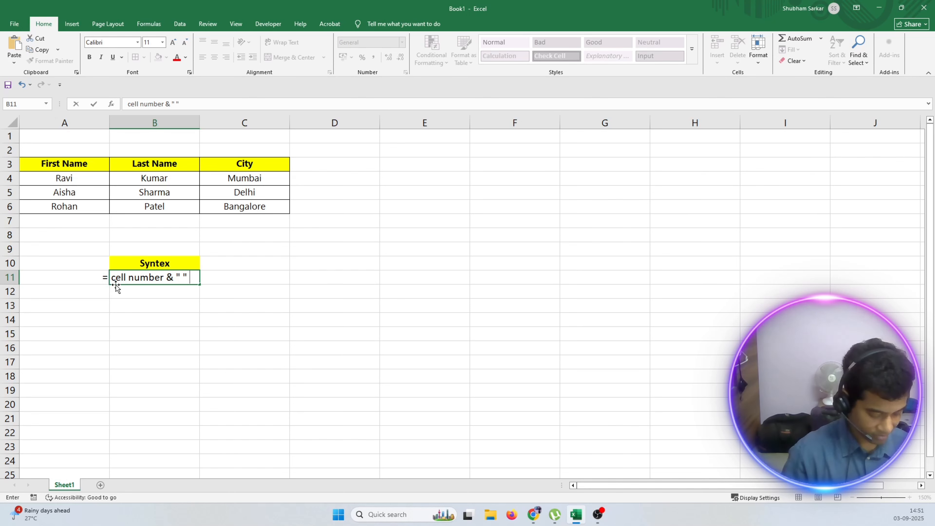
text(&)
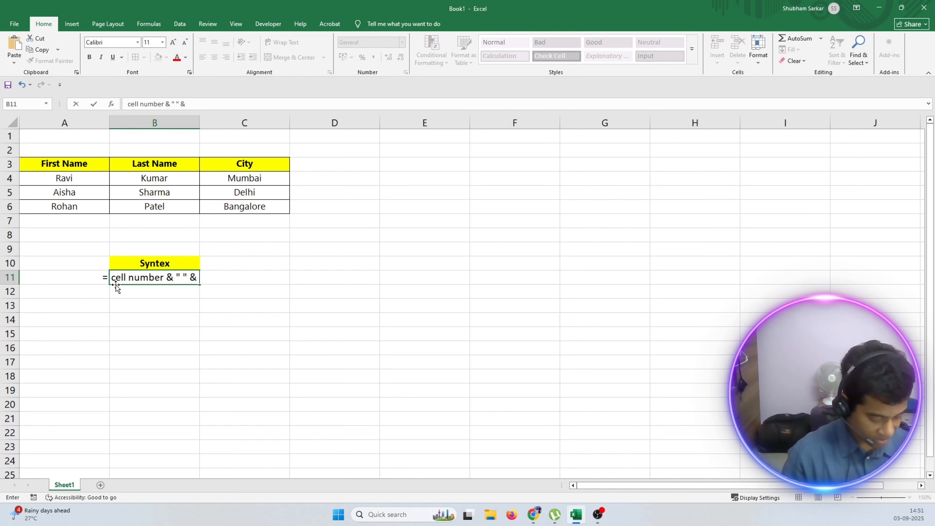
text( 2nd caell)
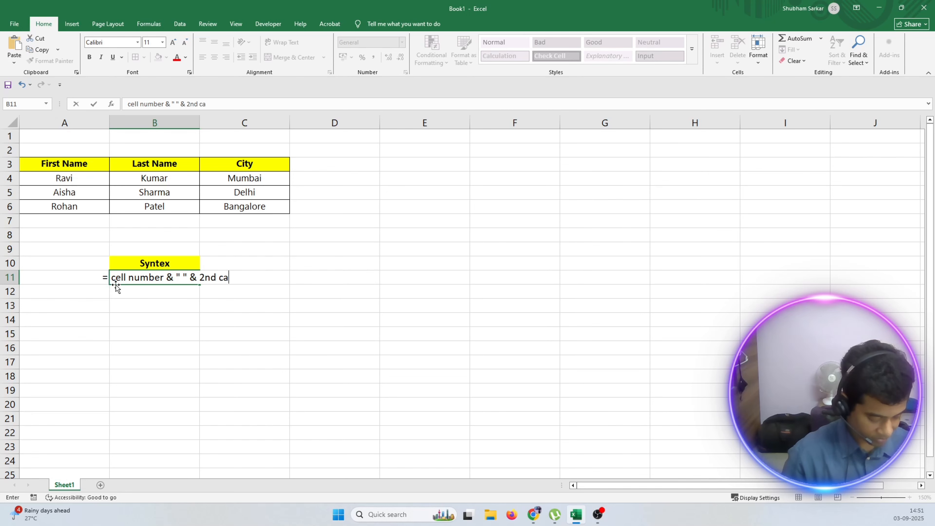
Complete the syntax text in B11 with "2nd cell number" and commit the entry.
key(BackSpace)
key(BackSpace)
key(BackSpace)
key(BackSpace)
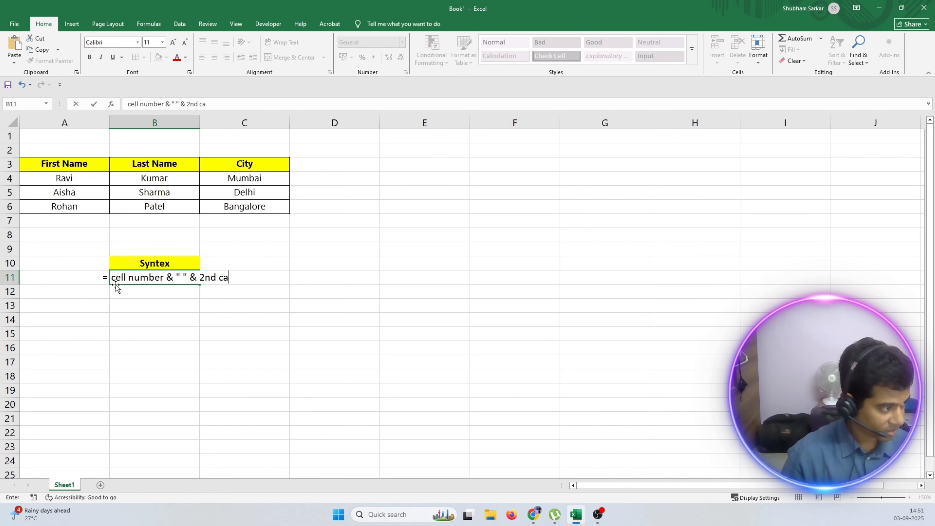
text(ell number)
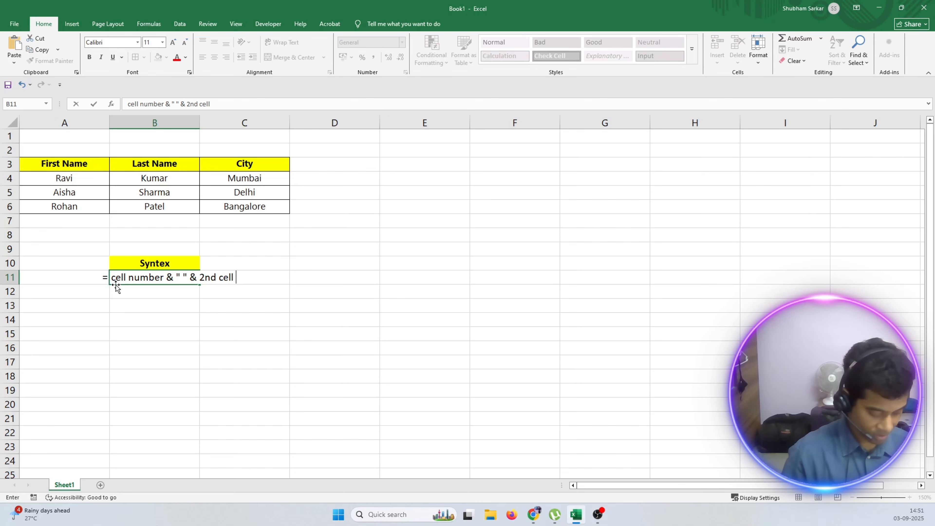
click(220, 332)
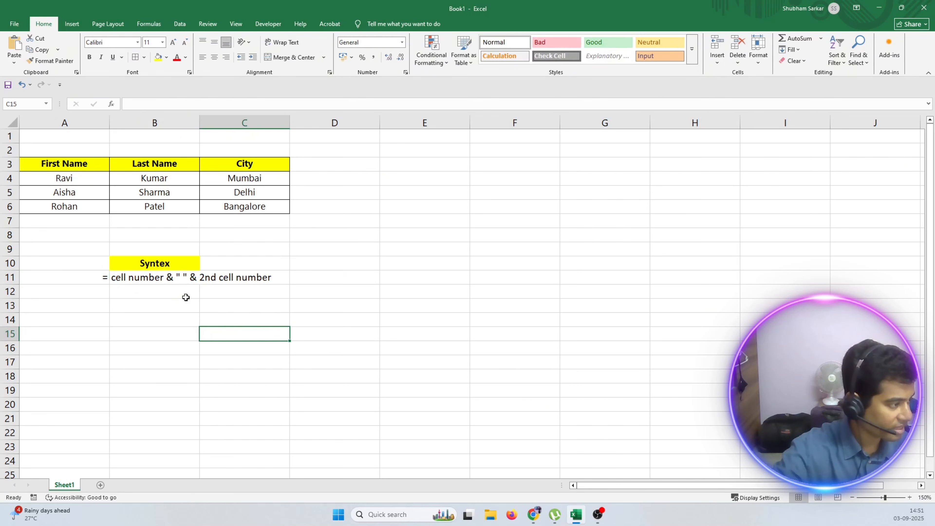
Apply yellow fill to B11:C11, behind the syntax text.
drag(136, 278, 233, 276)
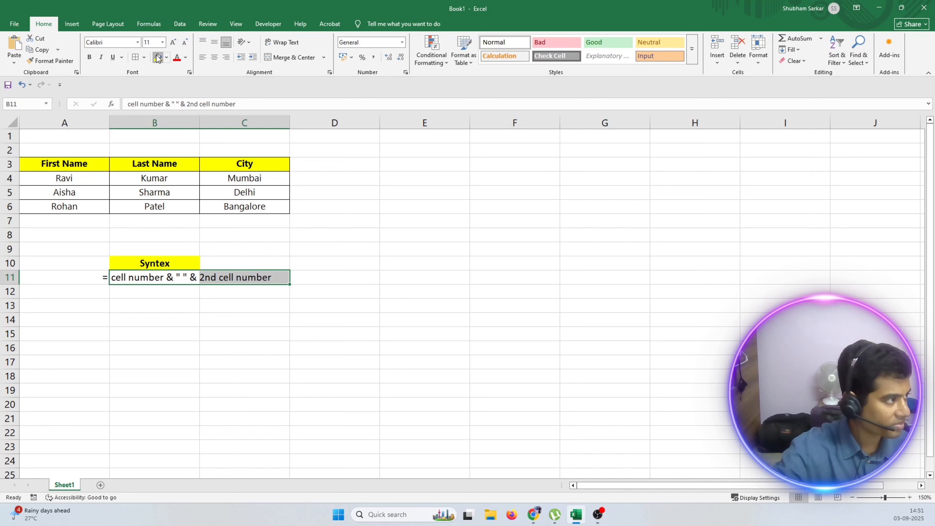
click(158, 57)
click(311, 446)
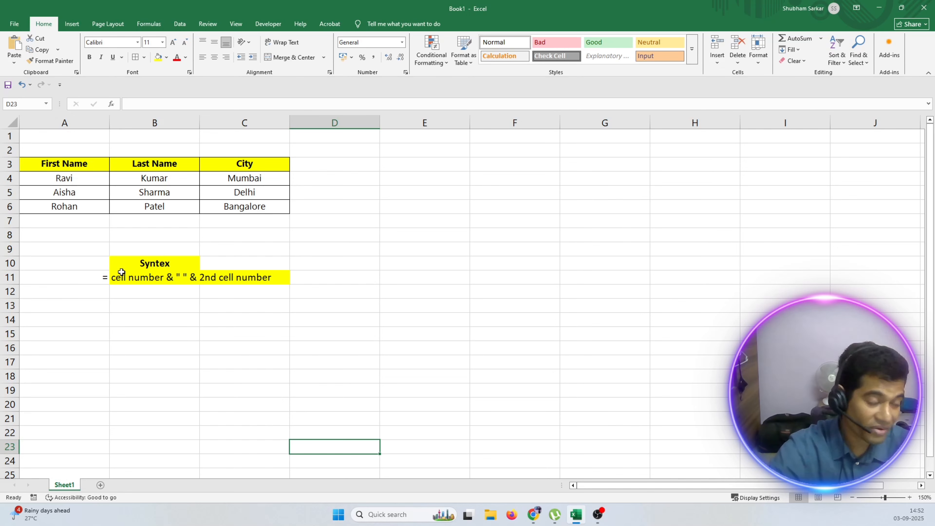
Insert "1st" before "cell number" at the beginning of the syntax text in B11.
click(115, 279)
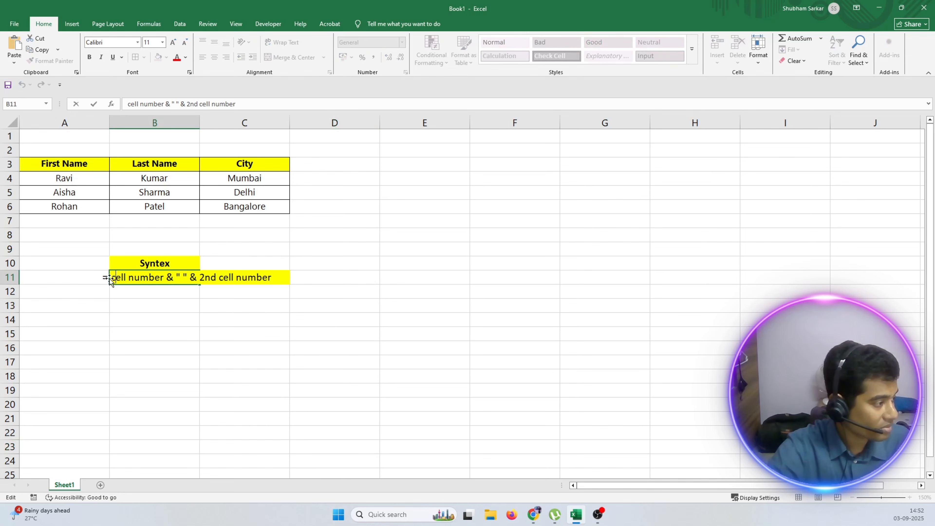
double_click(114, 279)
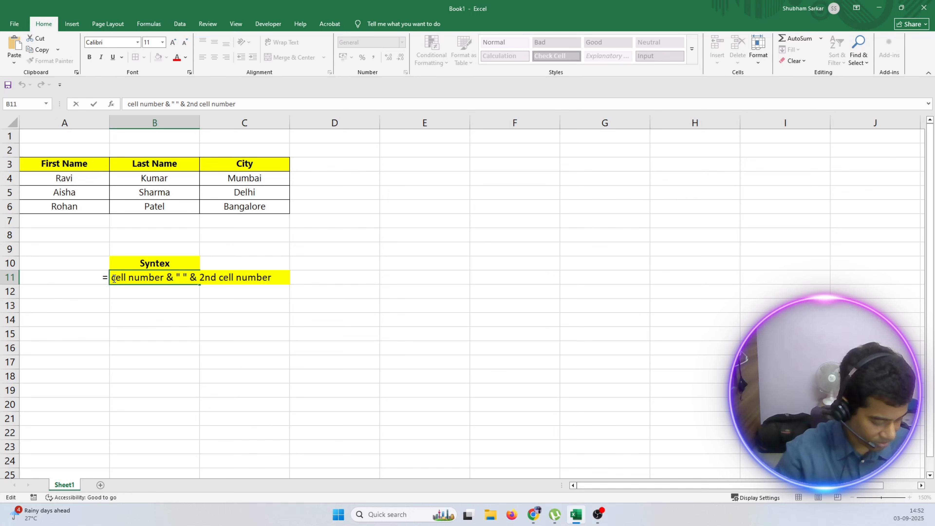
text(1st)
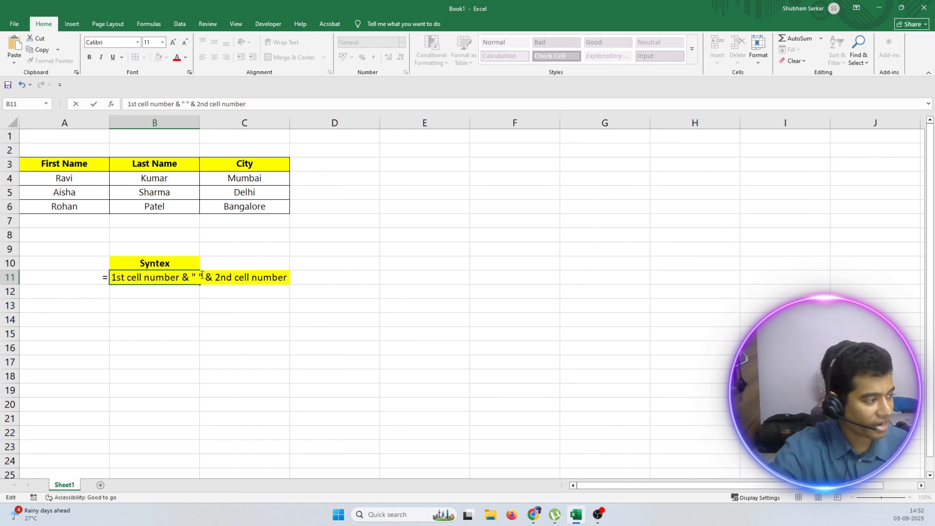
click(267, 329)
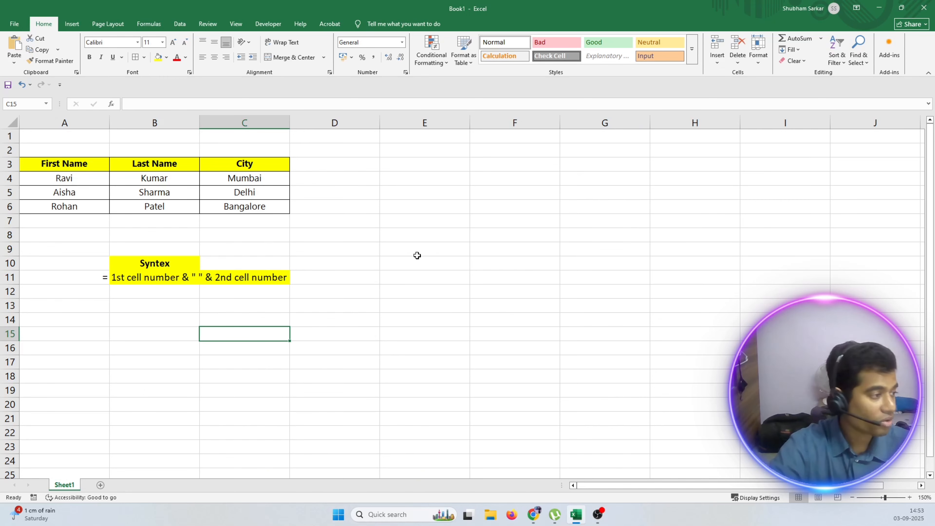
Add the header "Ampersand (&)" in D3 beside City and apply borders to all cells in D3:D6.
double_click(314, 169)
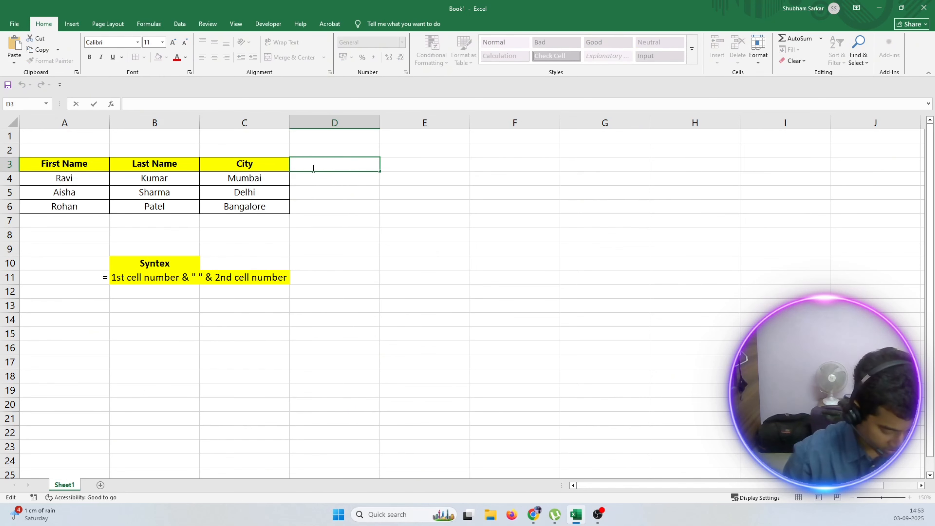
text(Amper)
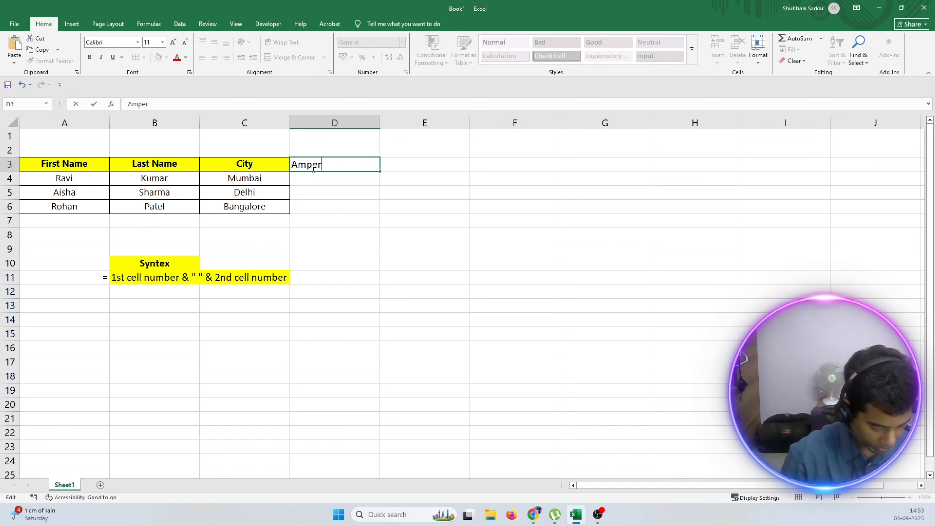
text(sand)
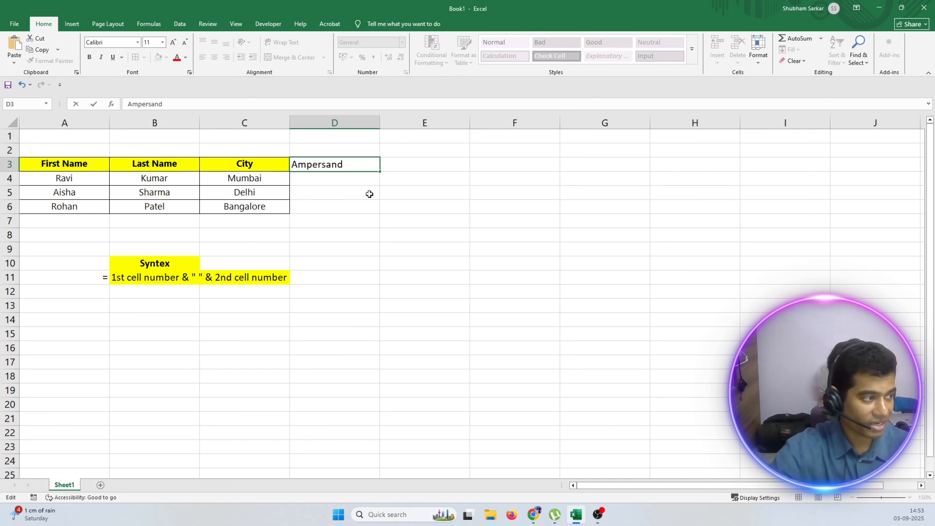
text(&)
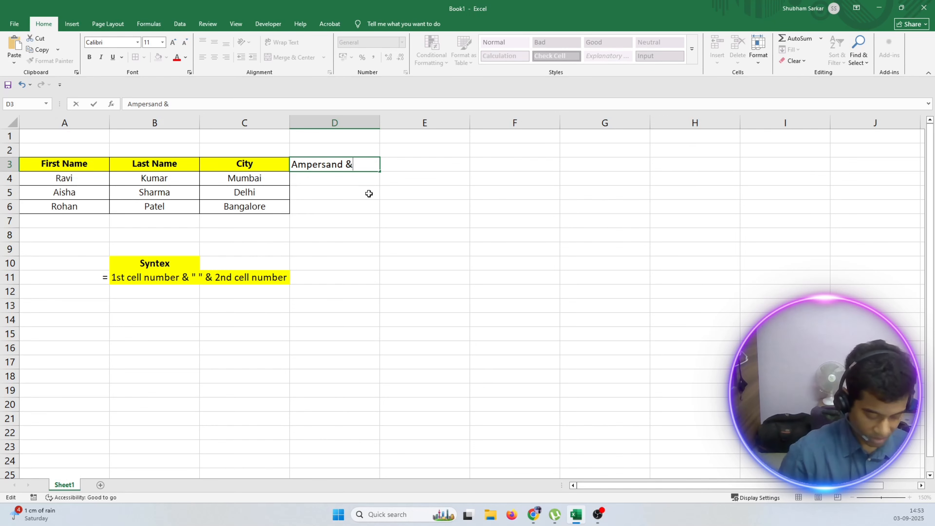
key(BackSpace)
text(()
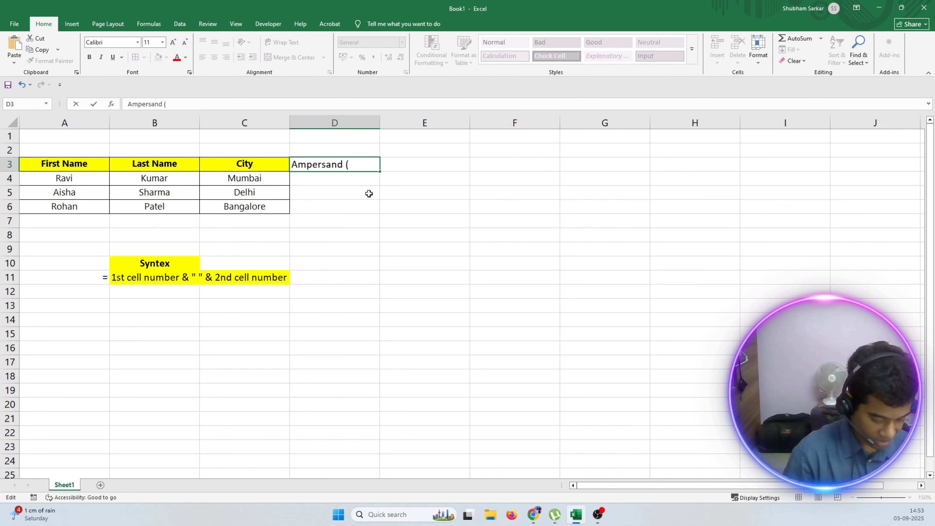
text(&))
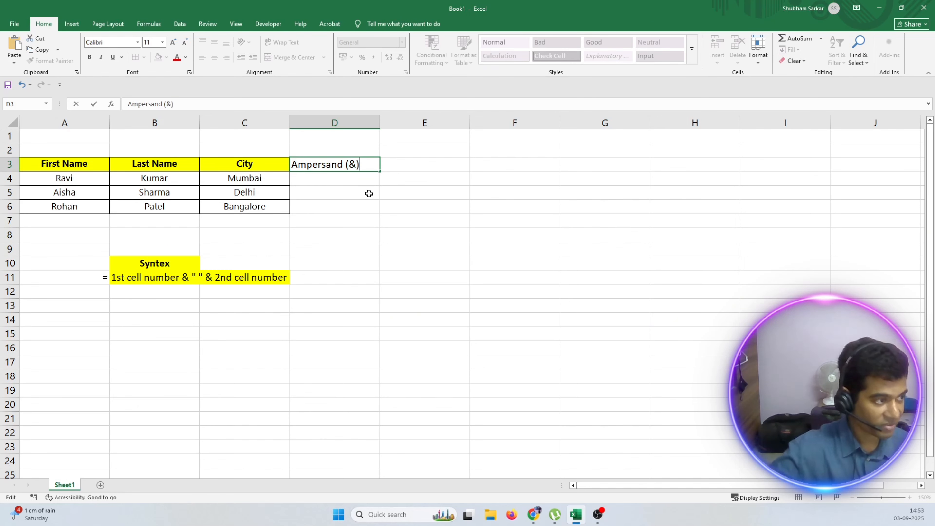
click(364, 194)
click(341, 162)
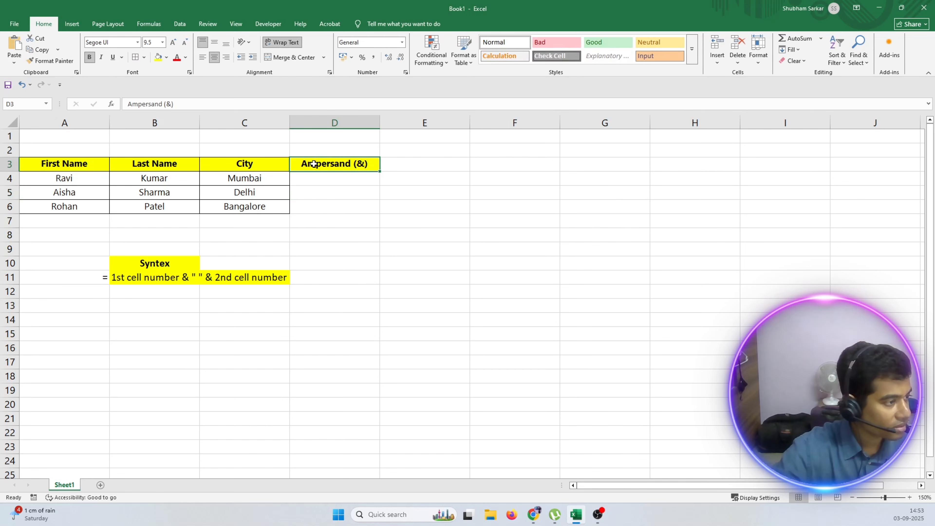
drag(300, 164, 318, 205)
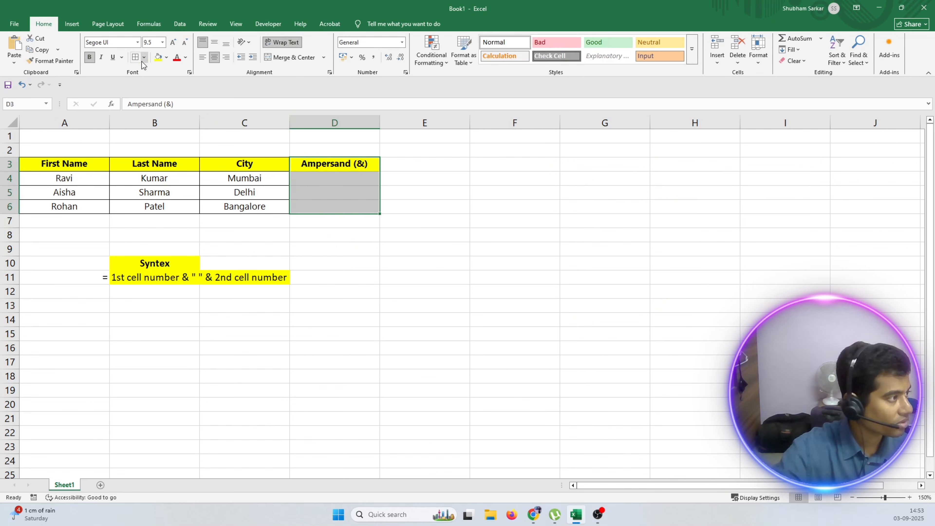
Enter the formula =A4&" "&B4 in D4 to join the first and last names with a space.
double_click(320, 177)
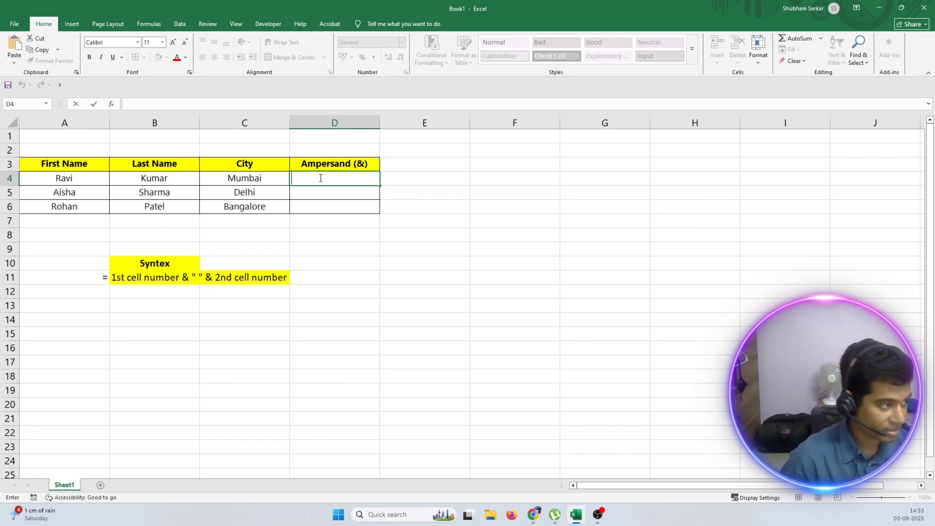
text(=)
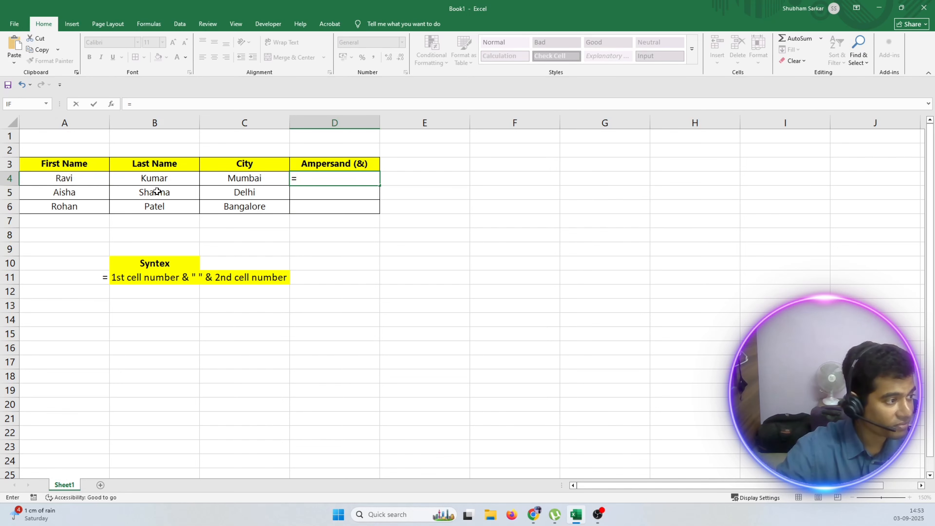
click(87, 182)
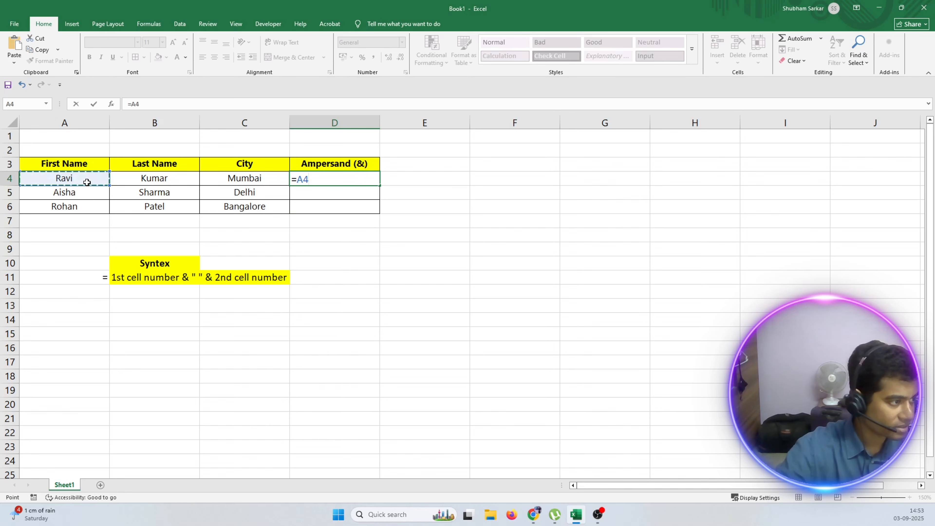
text(&)
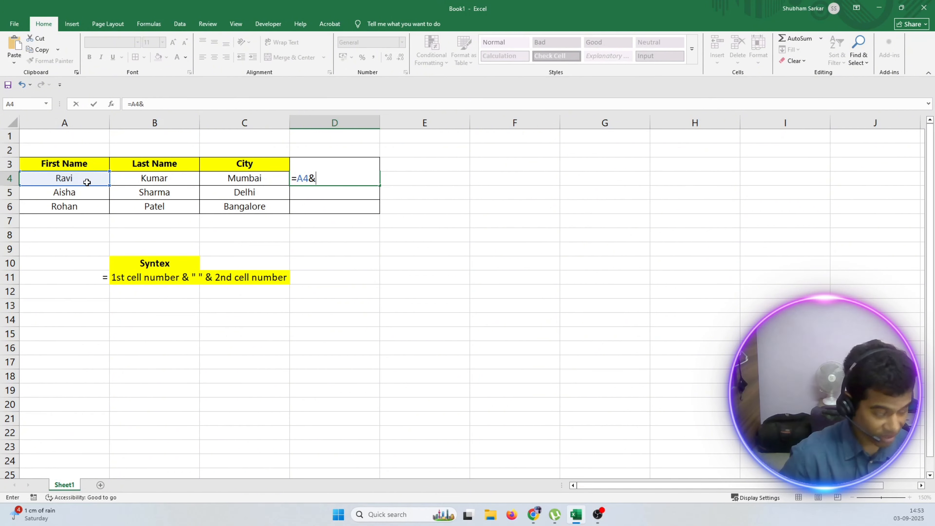
text(" ")
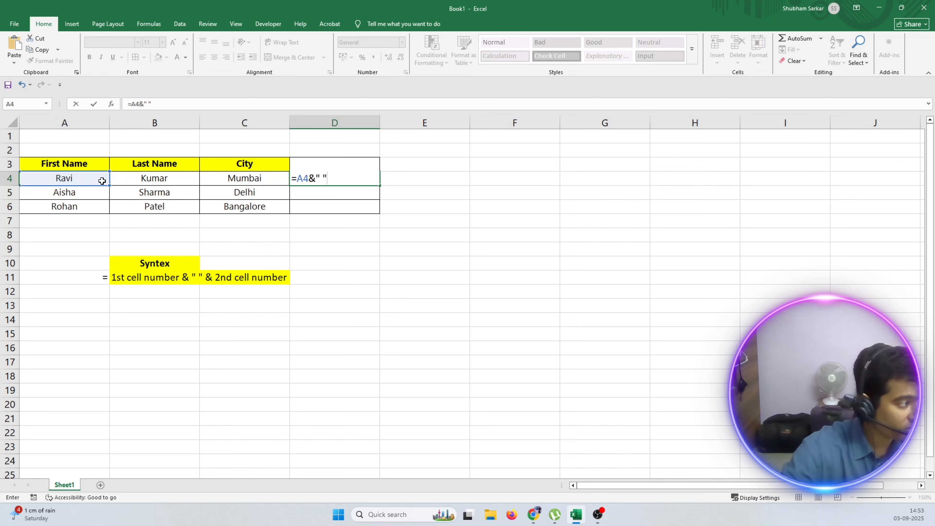
text(&)
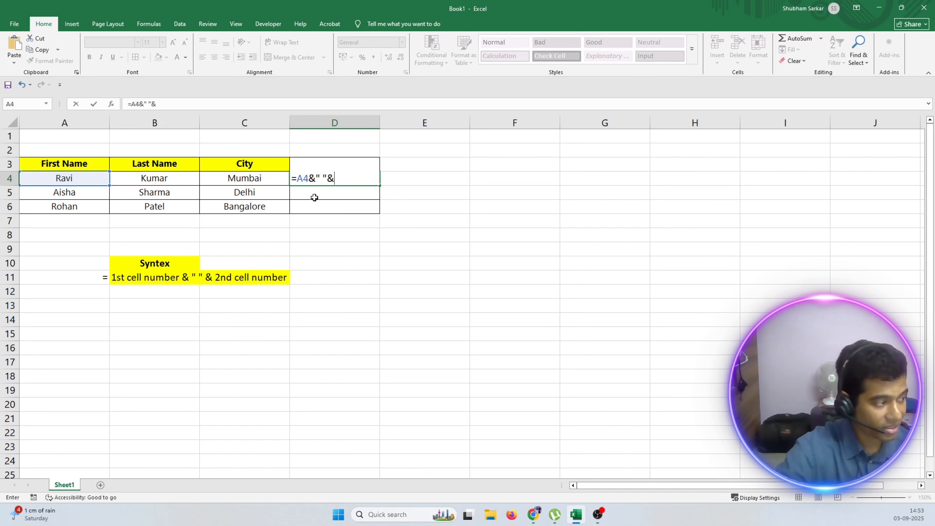
click(163, 178)
key(Return)
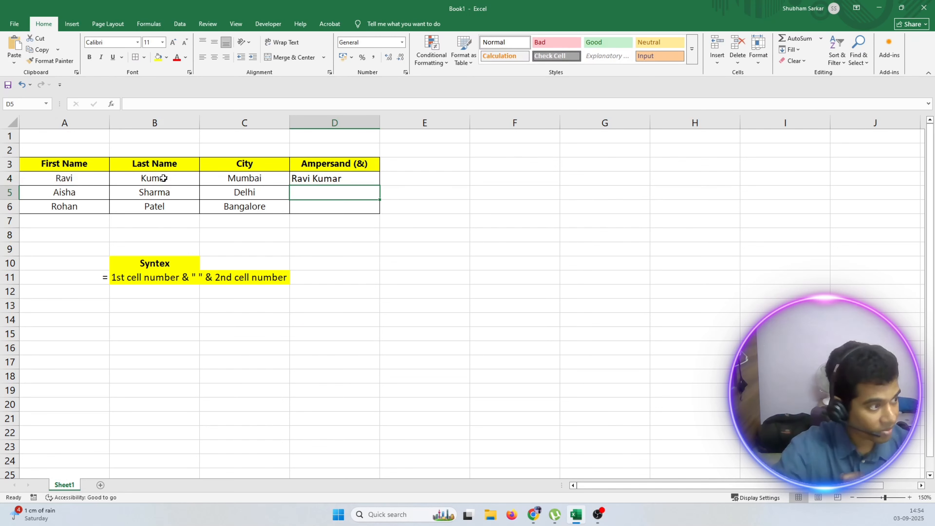
Enter the formula =A5&B5 in D5 to join the first and last names without a separator.
double_click(310, 196)
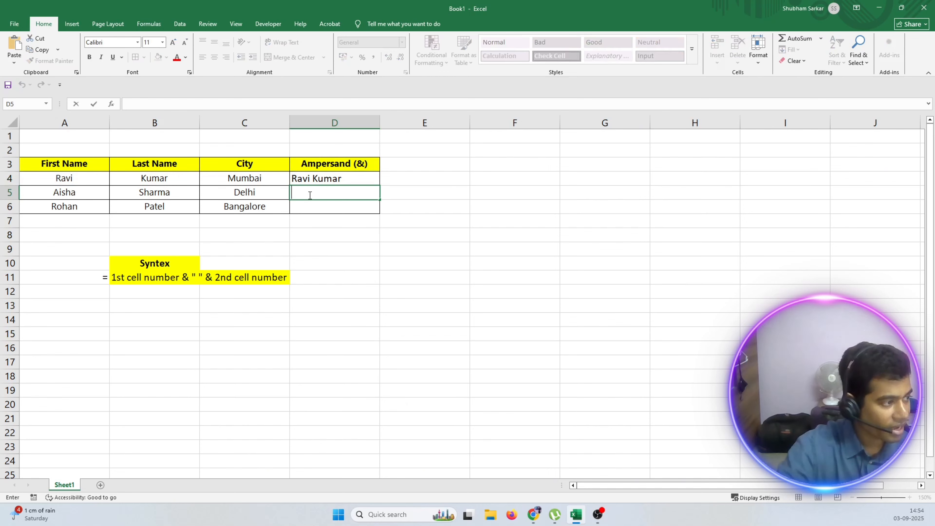
text(=)
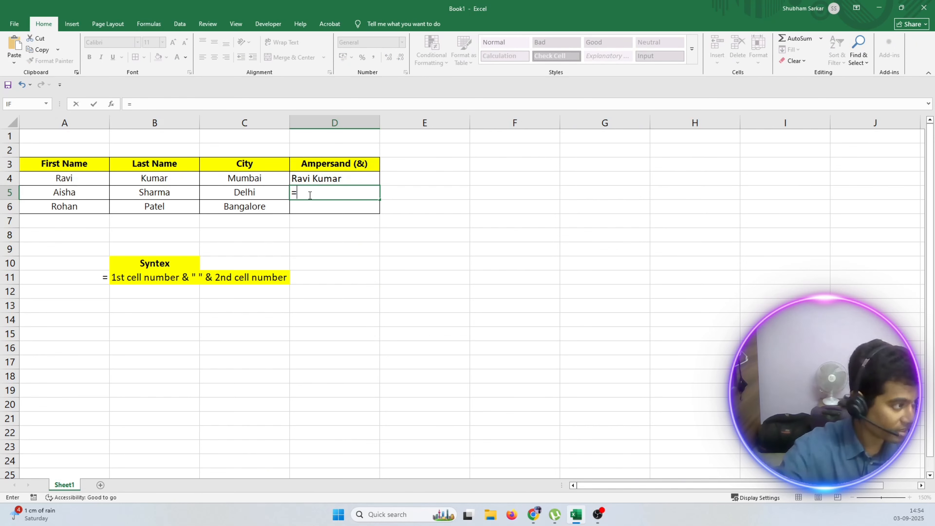
click(69, 193)
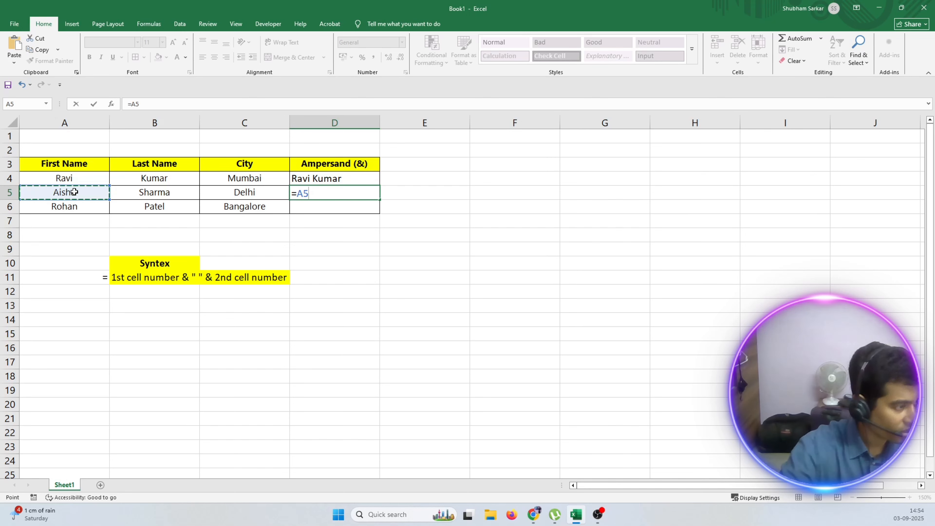
text(&)
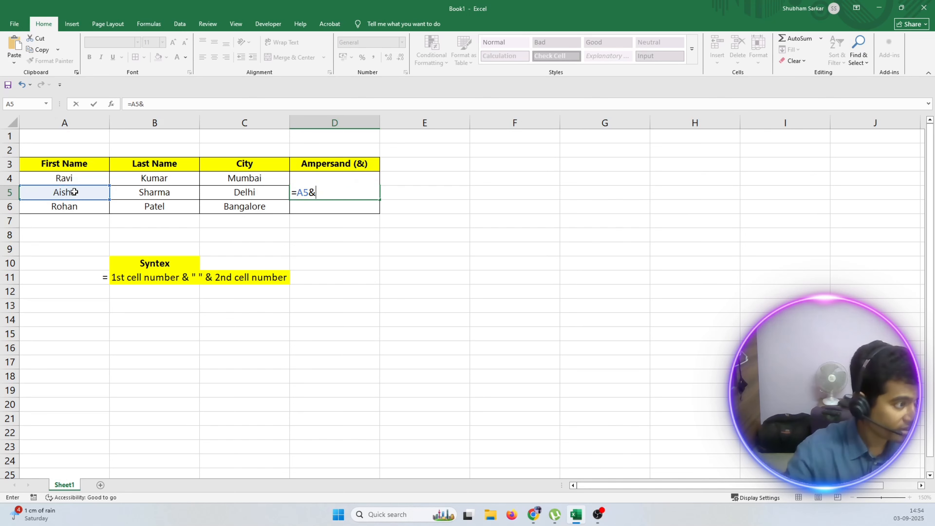
click(135, 194)
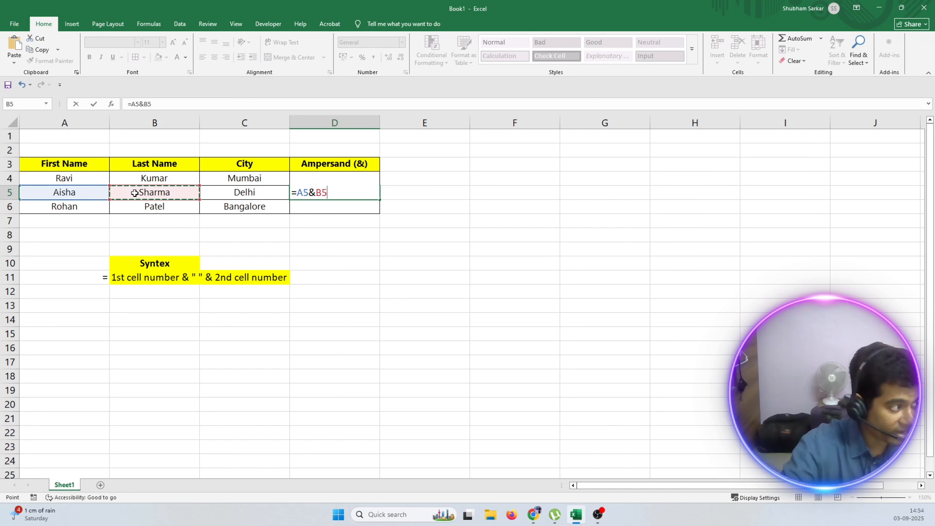
key(Return)
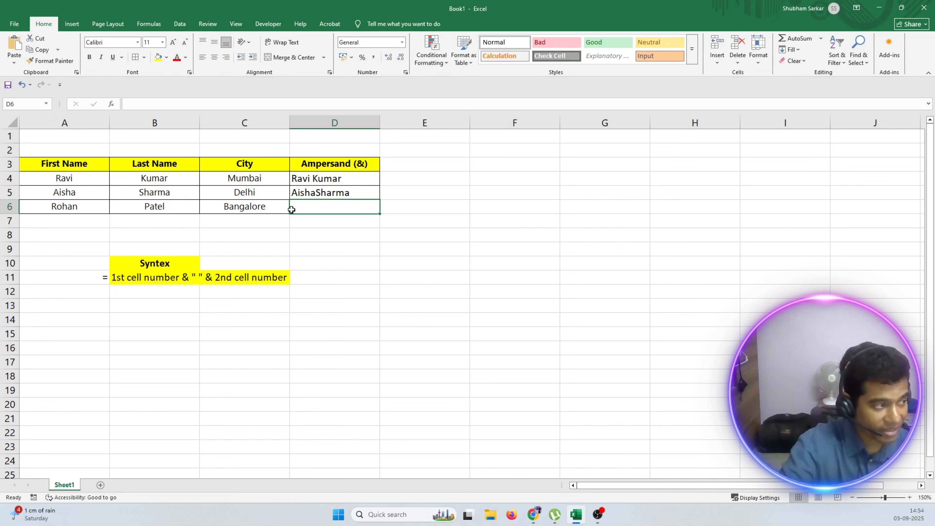
Insert a quoted space and a second ampersand into D5's formula, making it =A5&" "&B5.
click(324, 194)
double_click(310, 192)
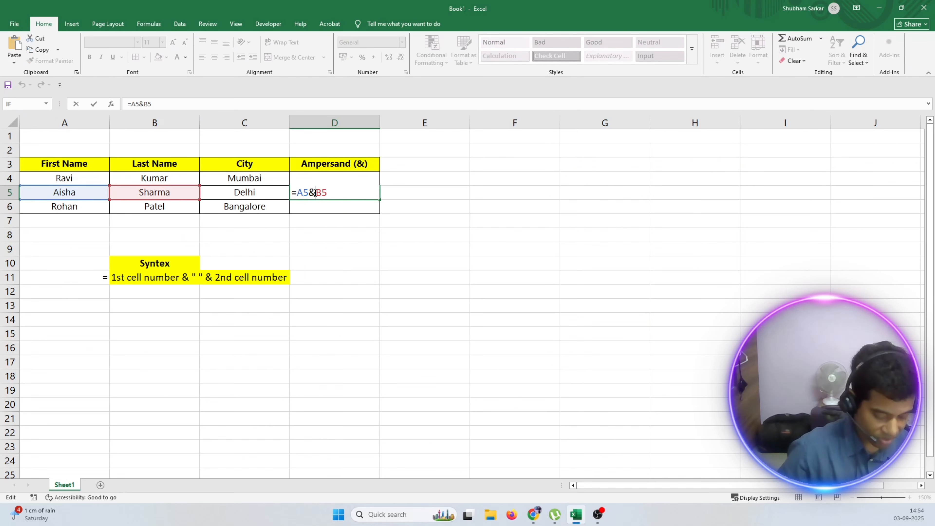
text(" ")
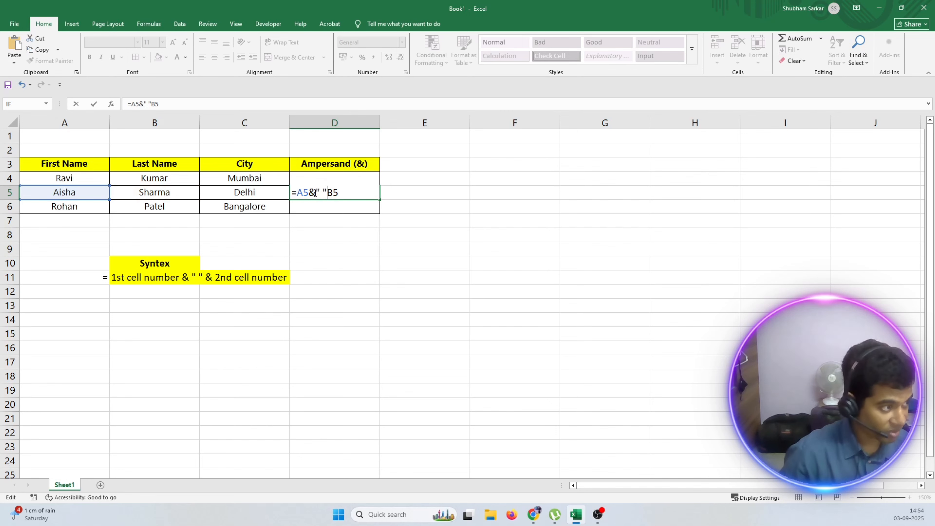
text(7)
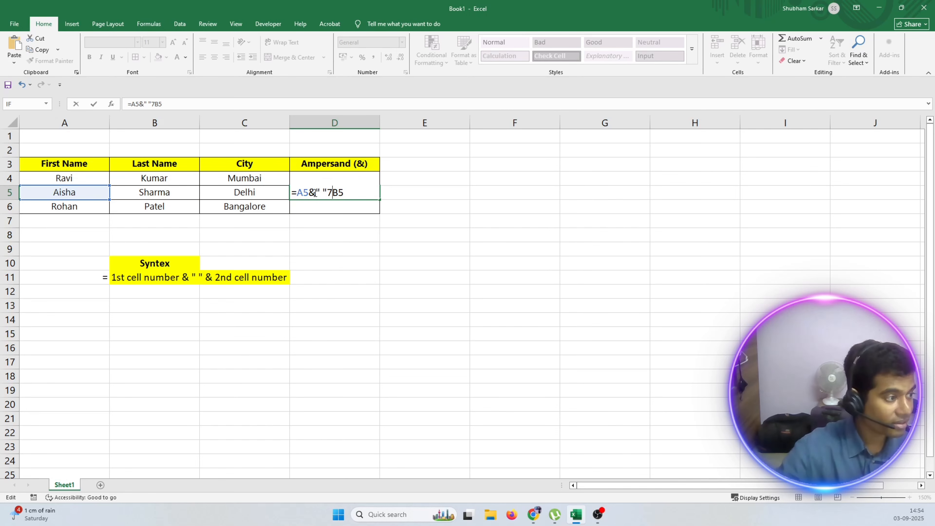
key(BackSpace)
text(&)
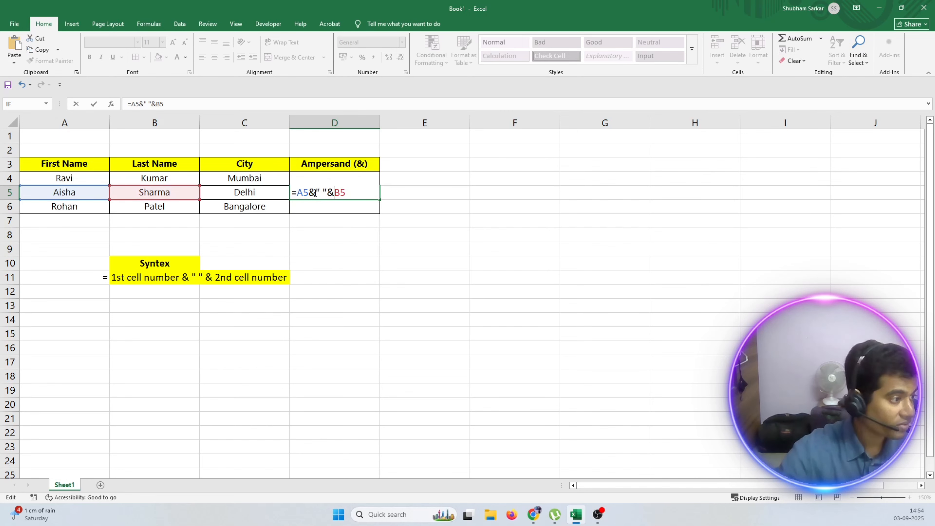
key(Return)
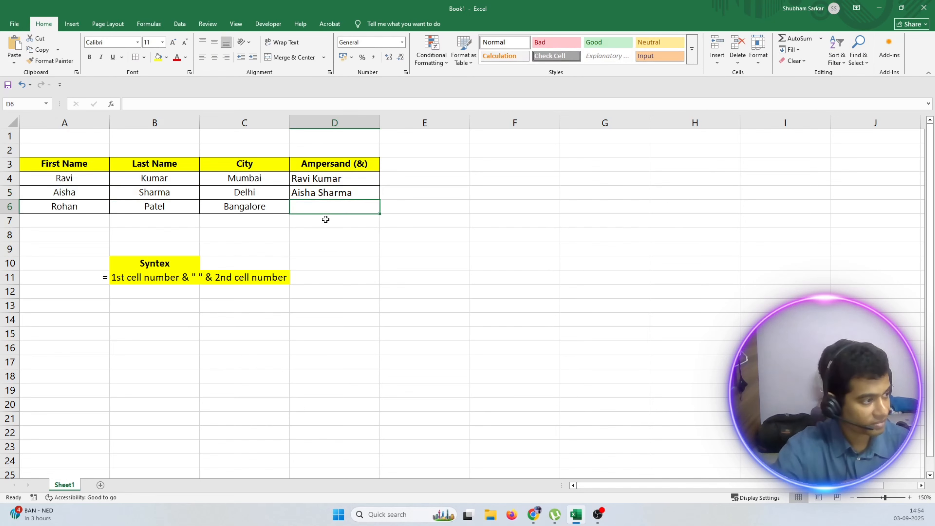
Fill the name-joining formula from D5 down to D6, and select the results in D4:D6.
click(359, 197)
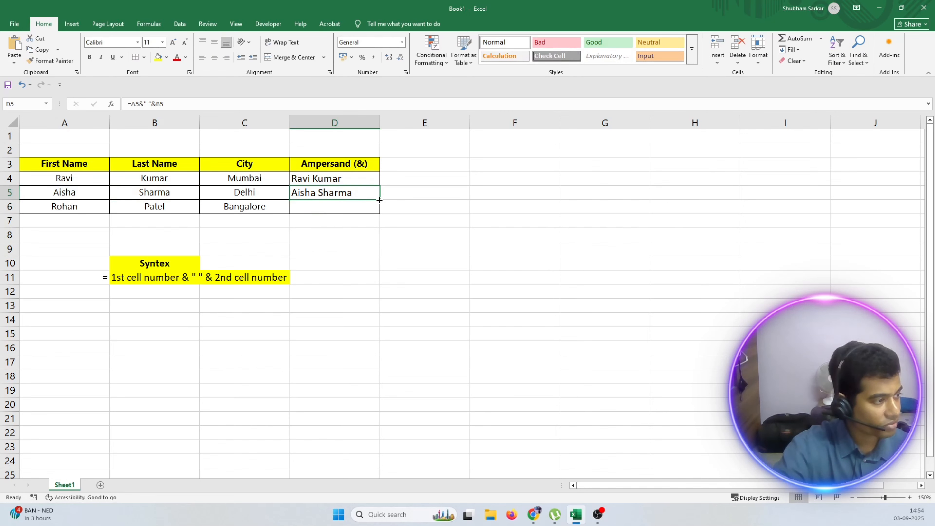
drag(380, 200, 380, 212)
click(440, 234)
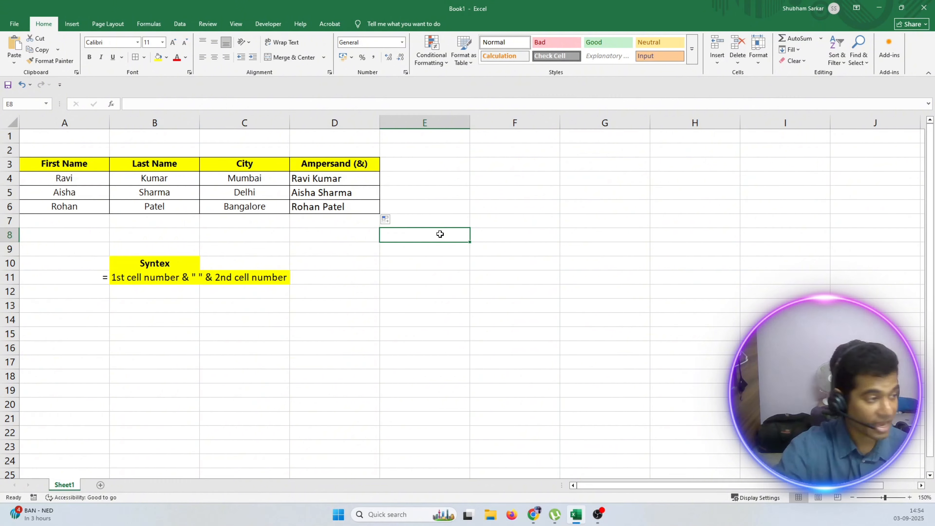
click(323, 237)
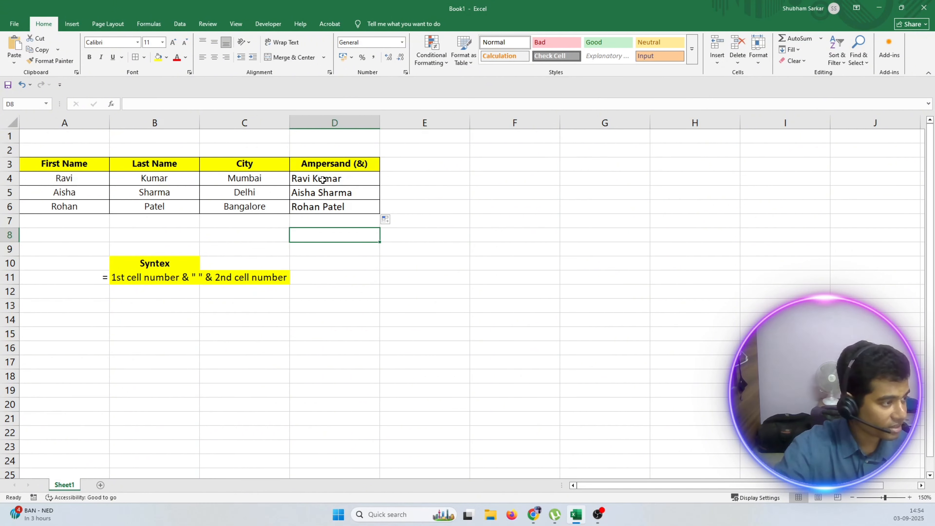
drag(322, 182, 323, 203)
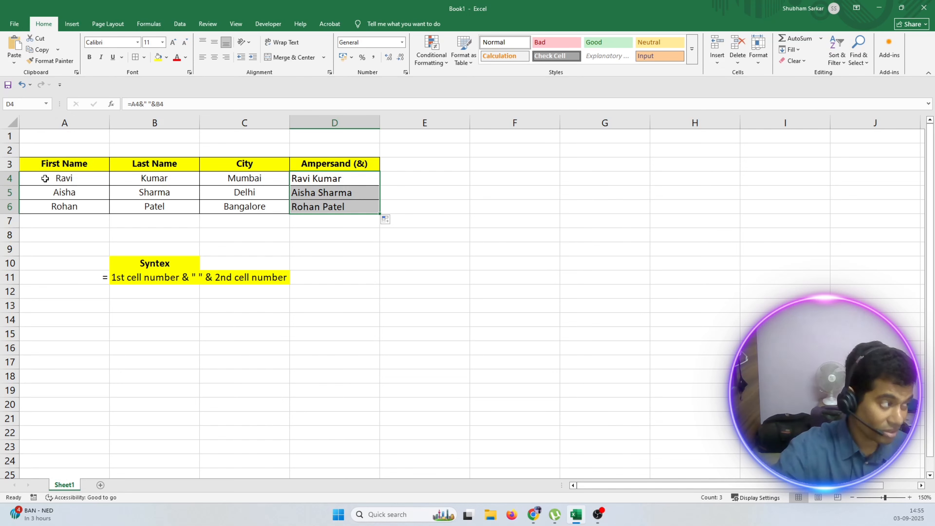
Enter the formula =A4&" "&B4&","&C4 in E4 to join the first name, last name and city.
click(405, 168)
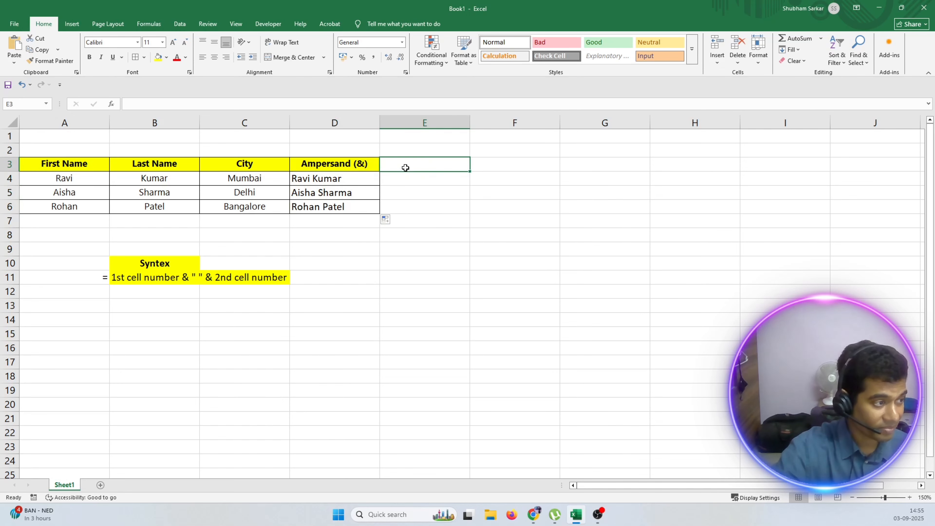
click(387, 180)
text(=)
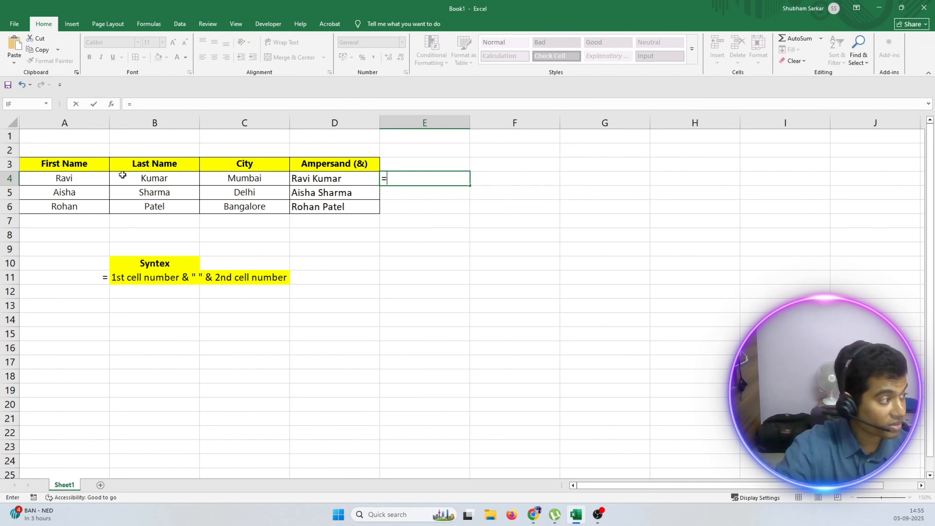
click(69, 179)
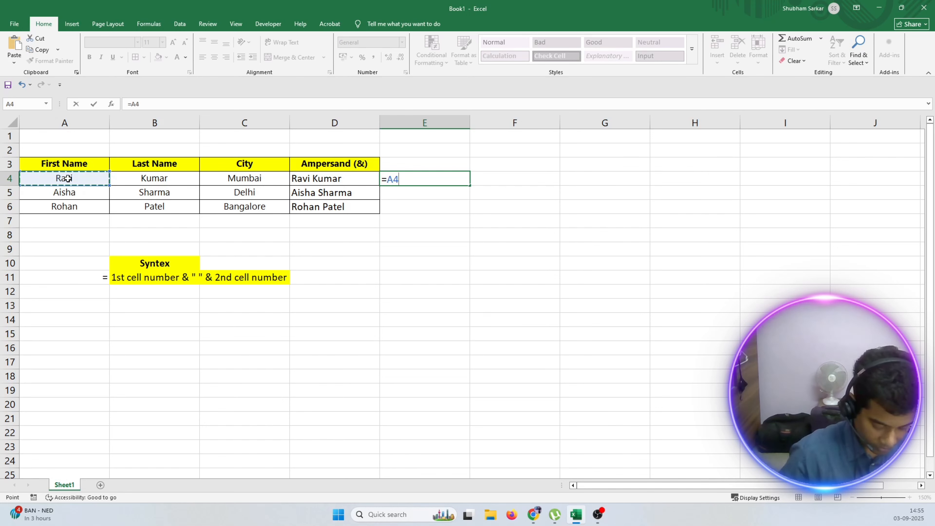
text(&")
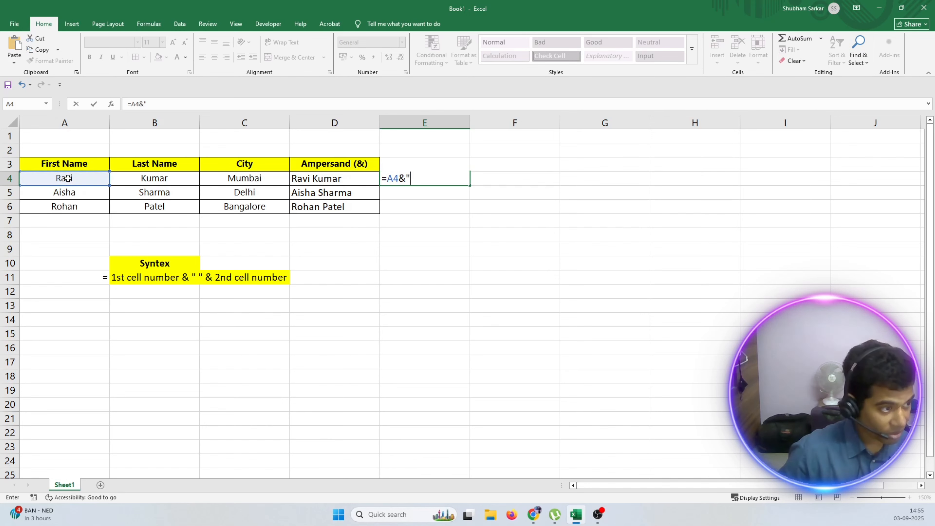
text( ")
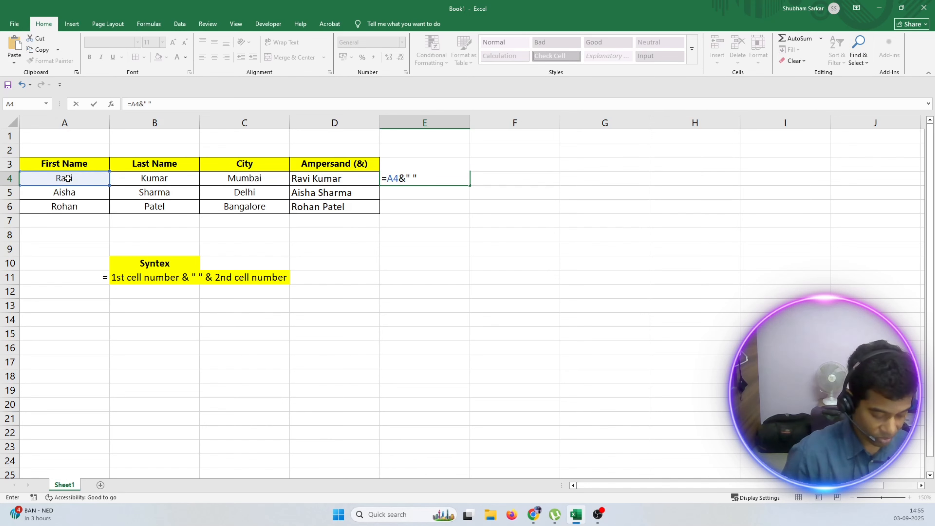
text(&)
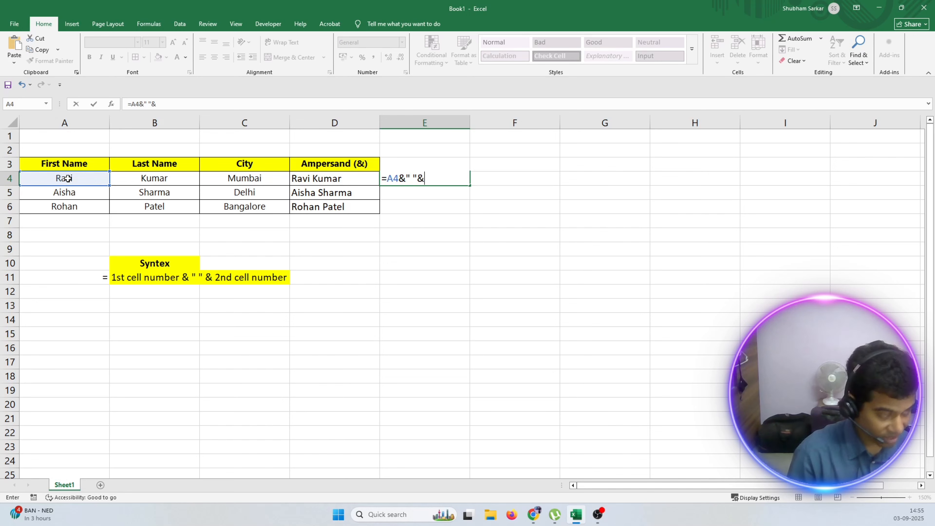
click(146, 180)
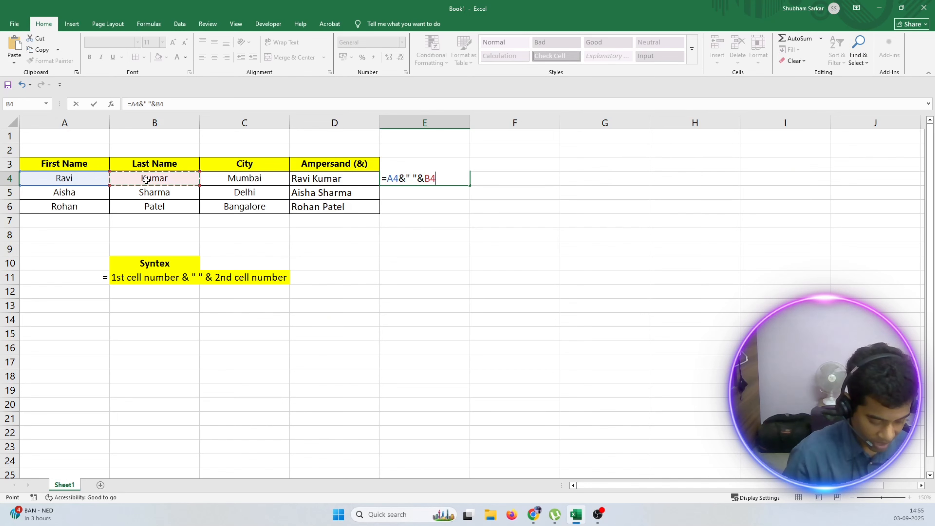
text(&)
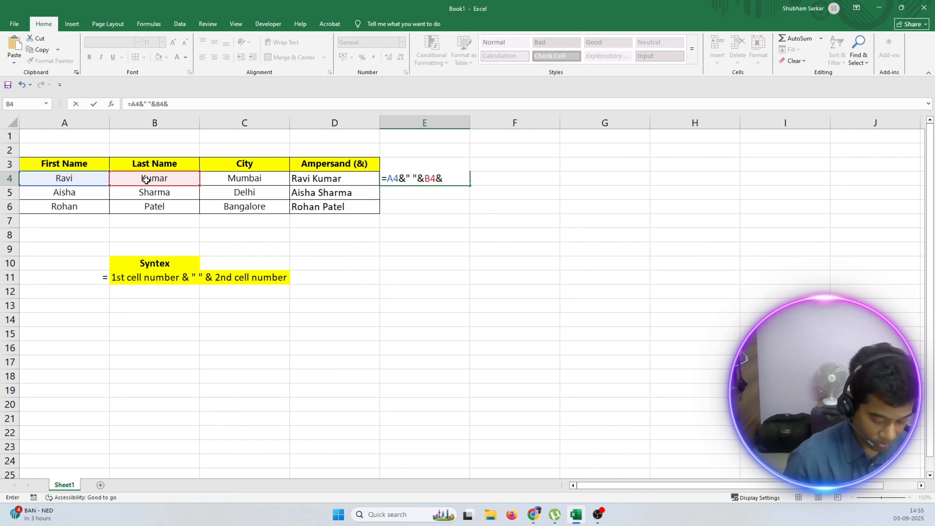
text(")
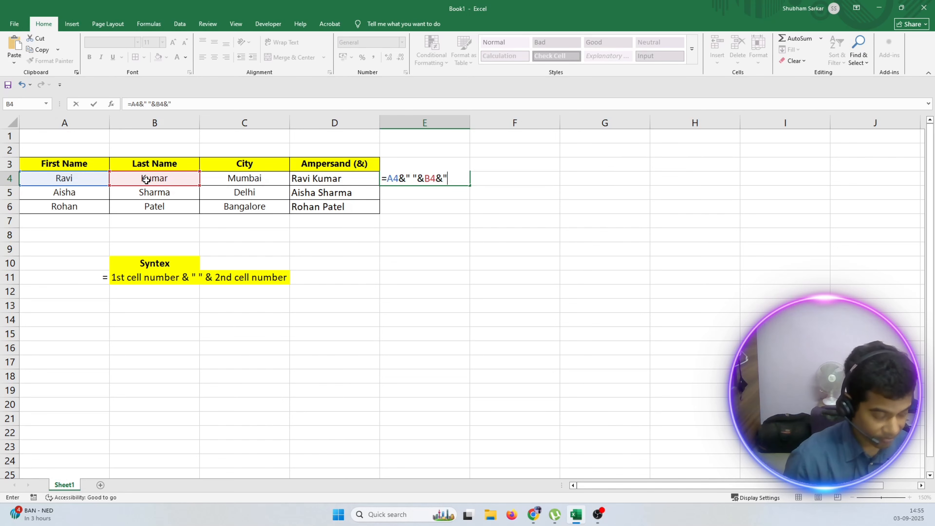
text(,)
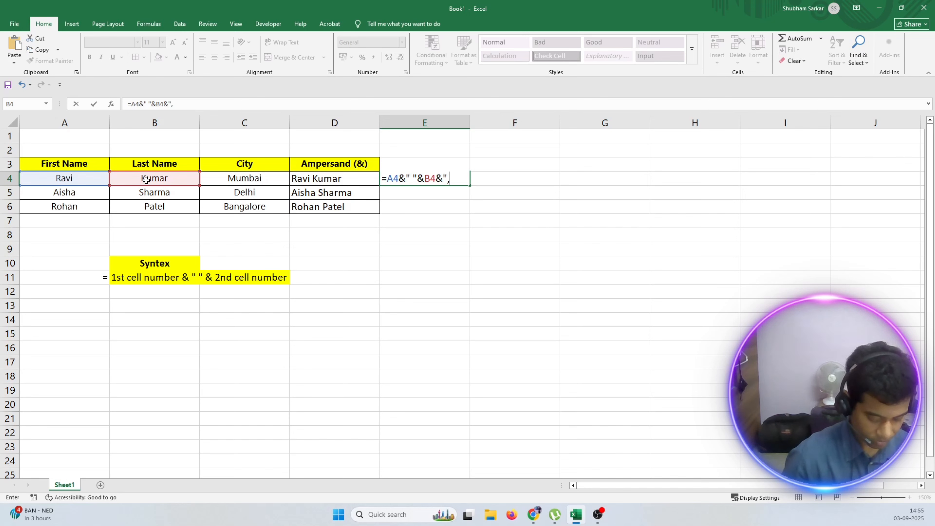
text("&)
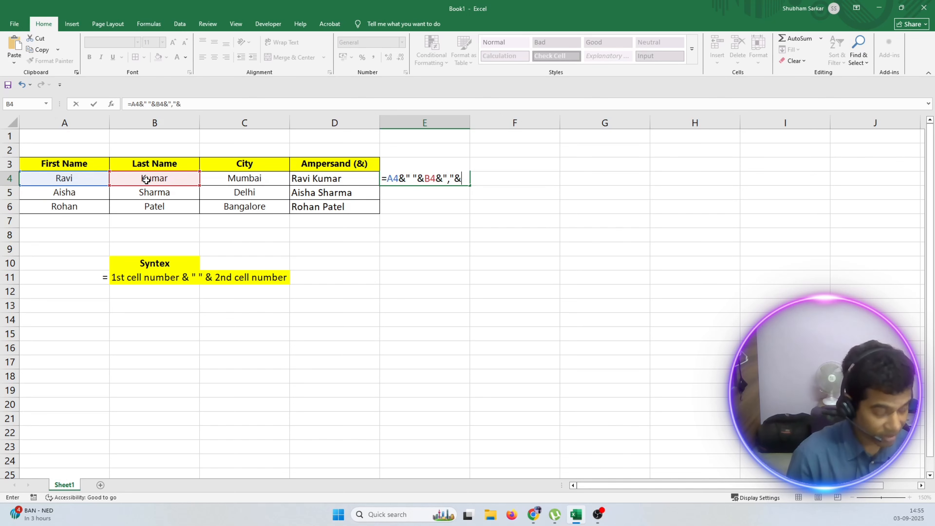
click(226, 178)
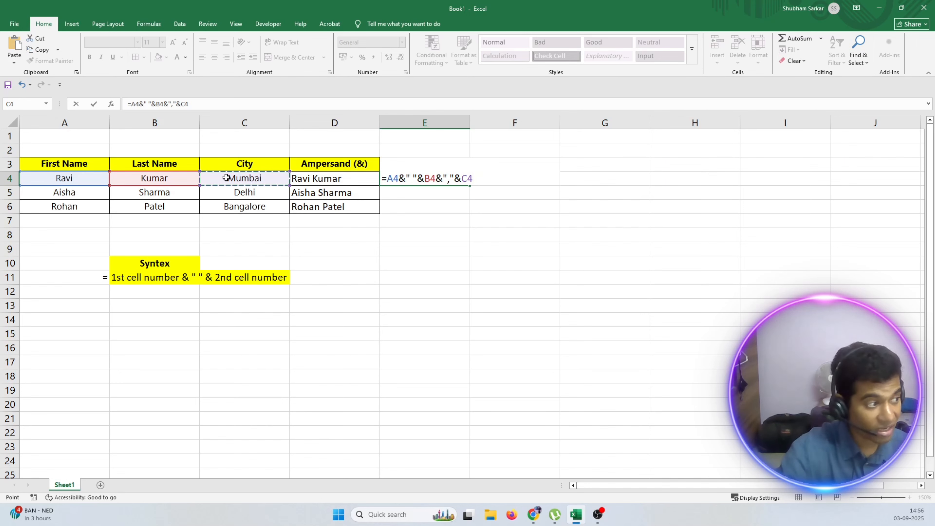
key(Return)
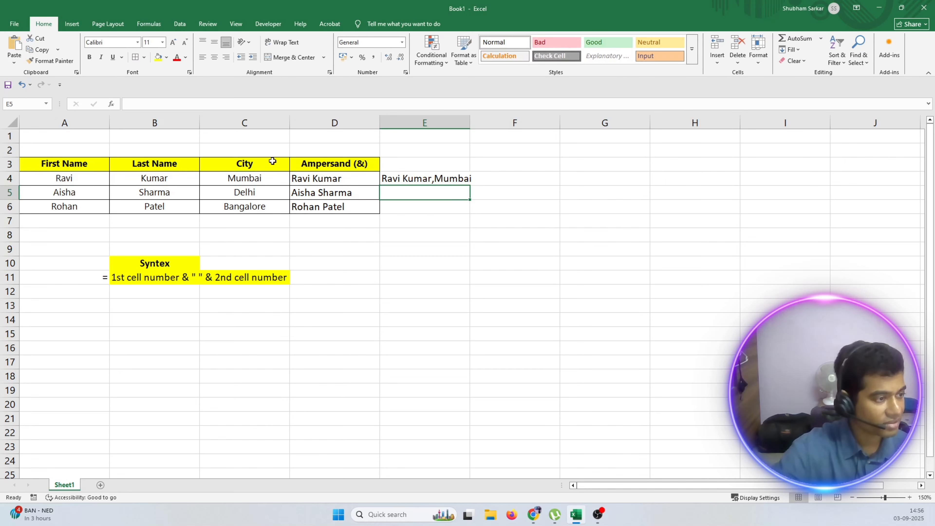
Widen column E slightly and add a space after the comma in E4's formula, making it =A4&" "&B4&", "&C4.
drag(469, 122, 490, 123)
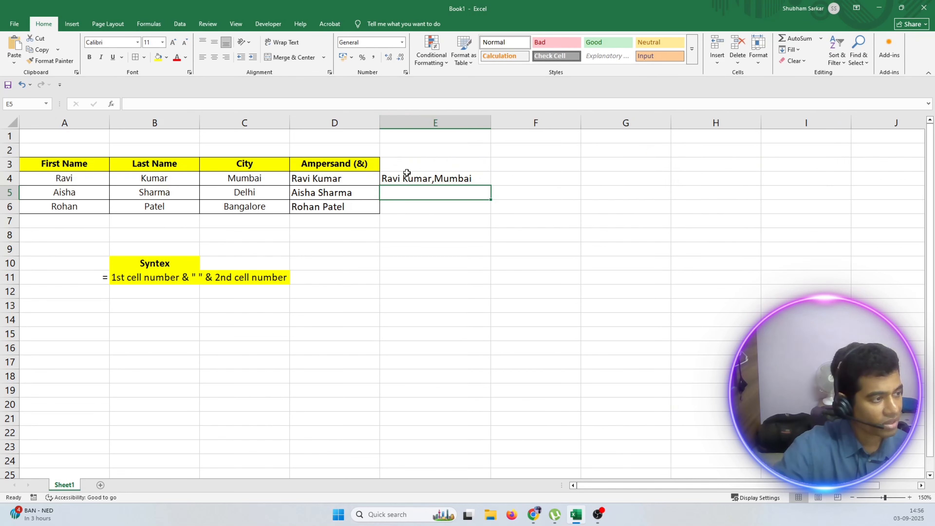
click(407, 169)
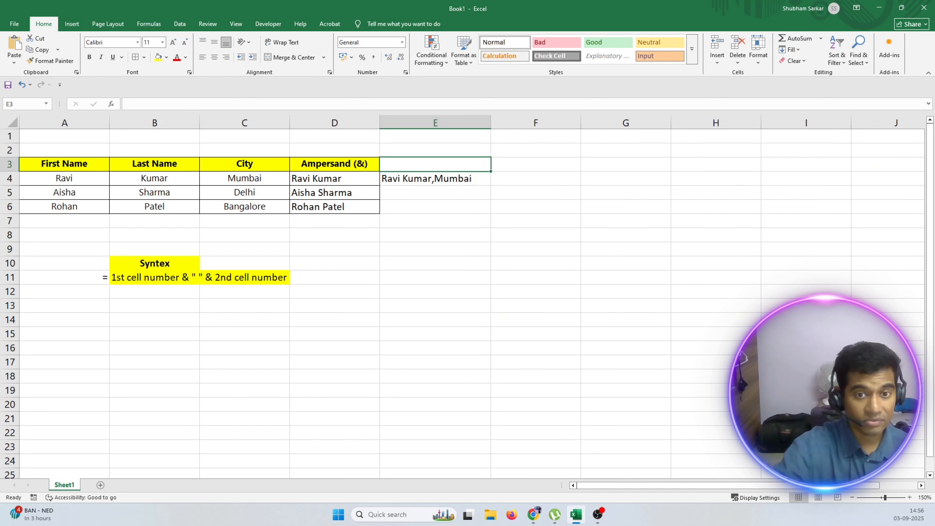
double_click(437, 178)
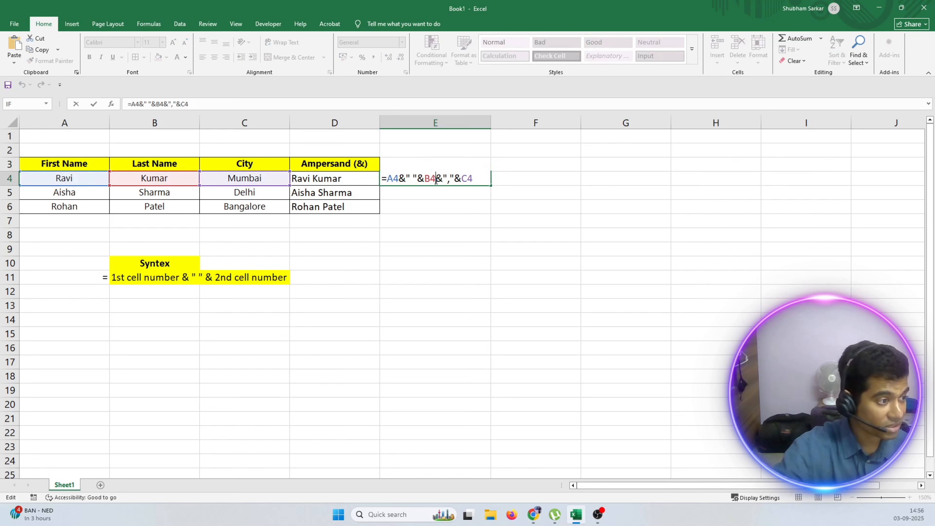
click(450, 179)
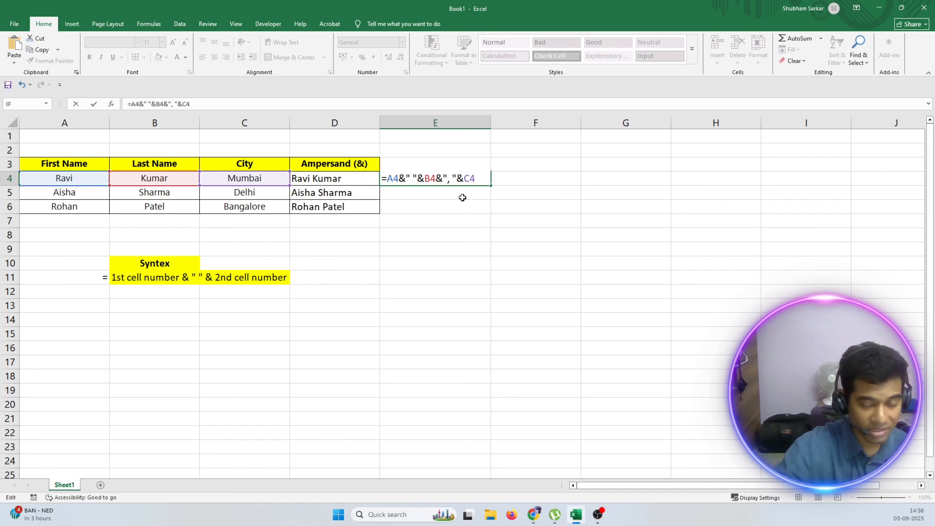
key(Return)
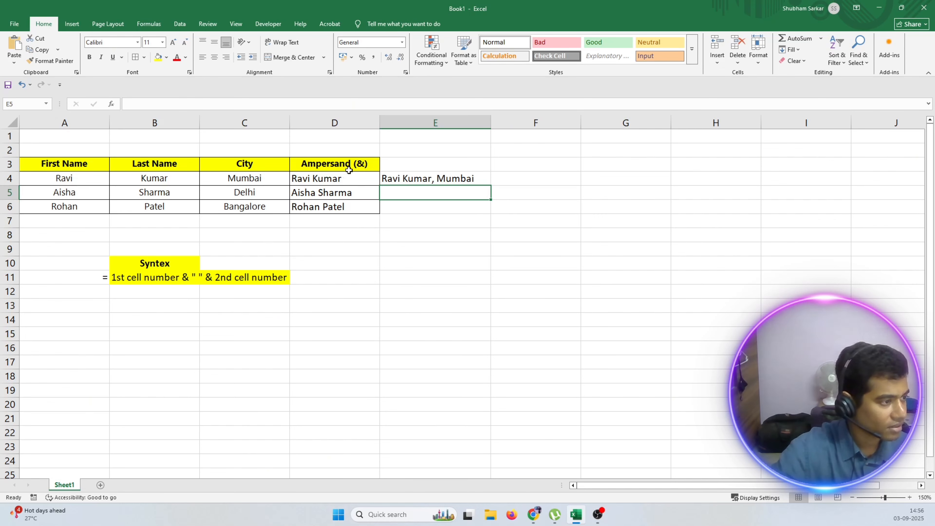
Review the ampersand in E4's formula, and fill the formula down to E6.
double_click(398, 178)
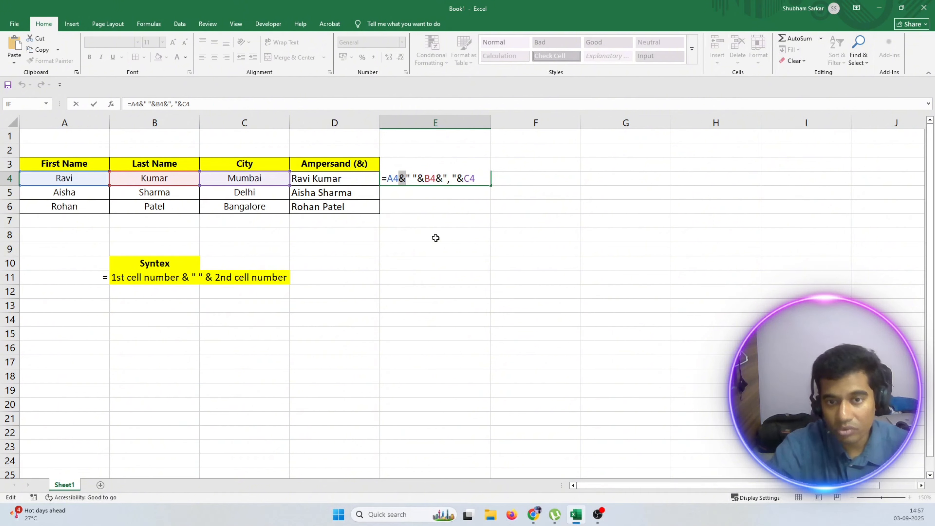
click(523, 207)
click(428, 182)
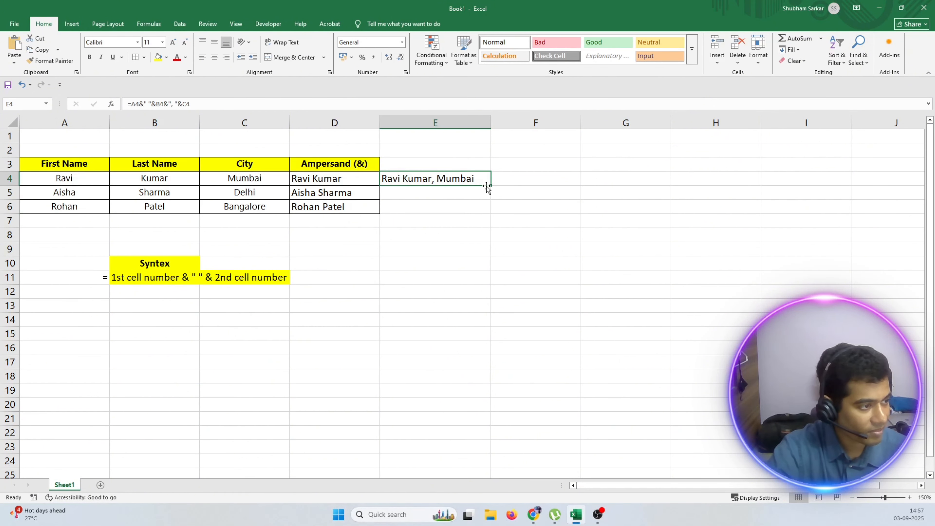
drag(487, 186, 490, 212)
click(520, 222)
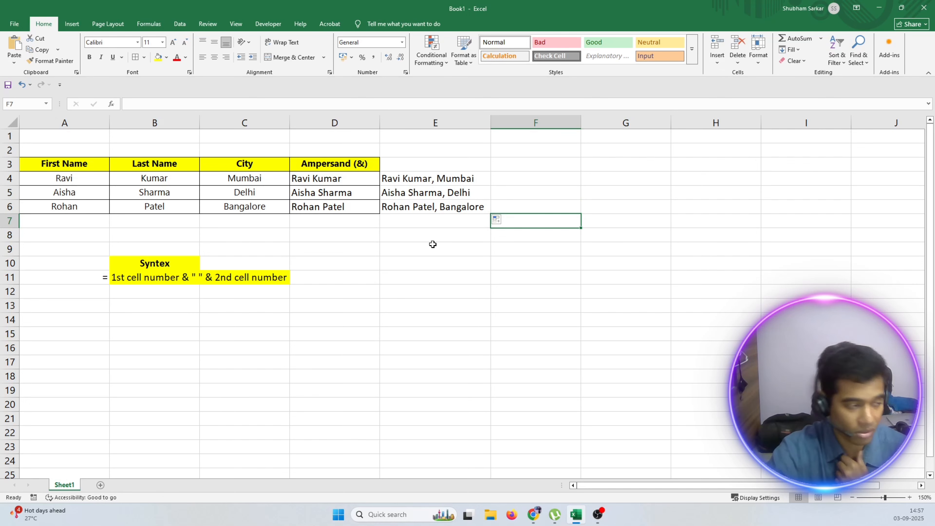
Copy the D3 header to E3, extend it to "Ampersand (&) (full detail)", and widen column E to fit it on one line.
click(368, 164)
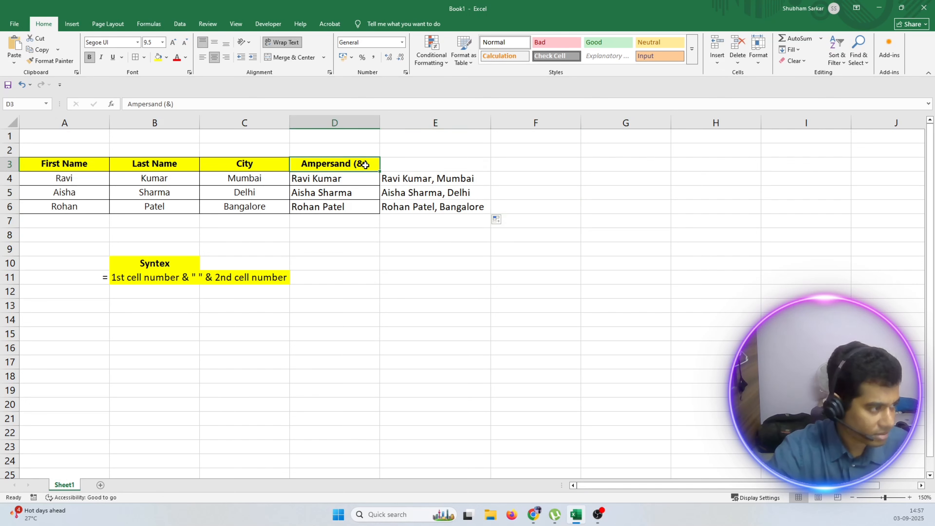
key(ctrl+c)
click(417, 167)
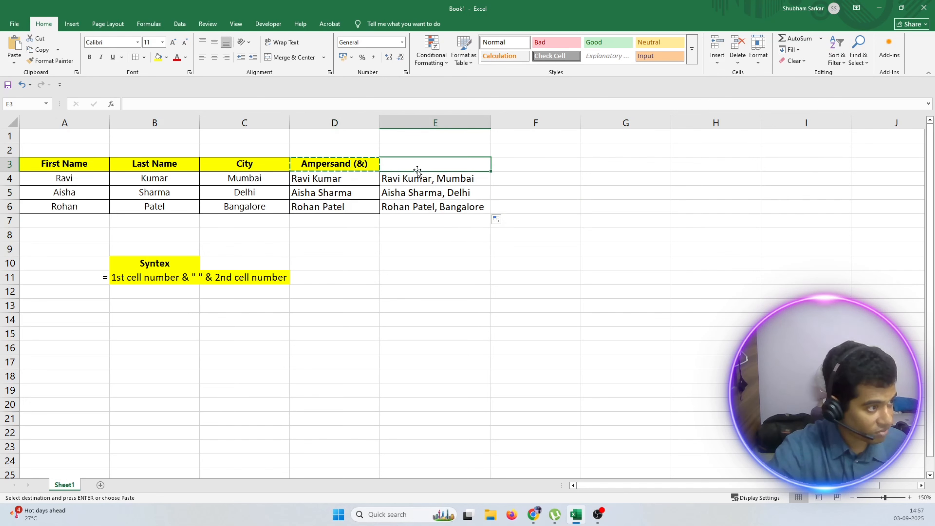
key(ctrl+v)
double_click(472, 164)
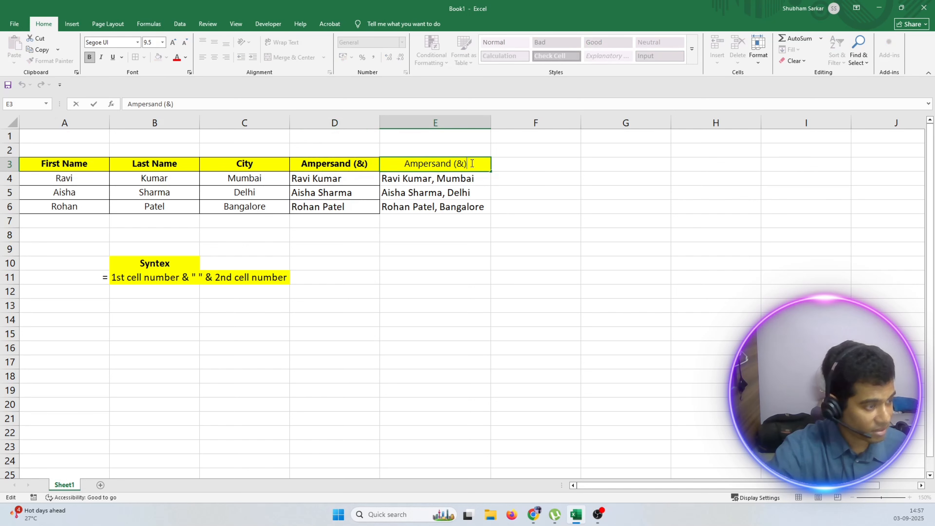
text(()
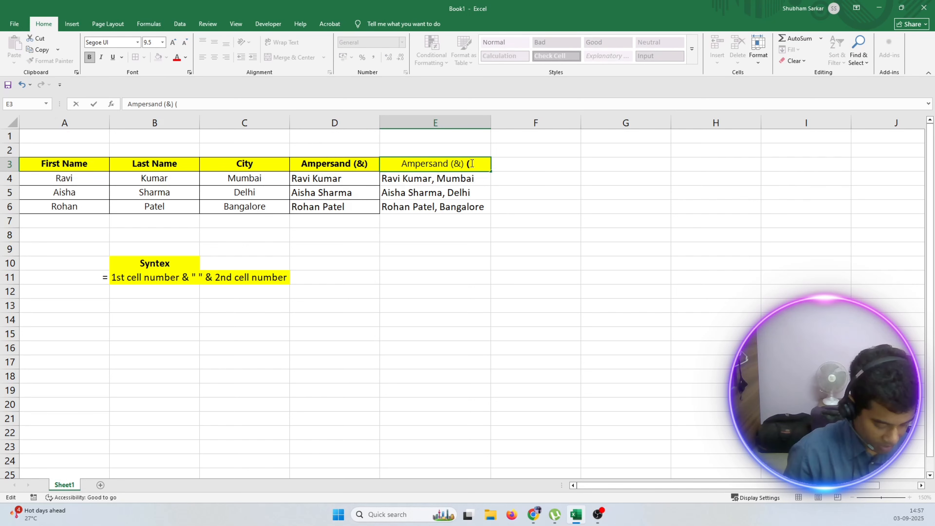
text(full det)
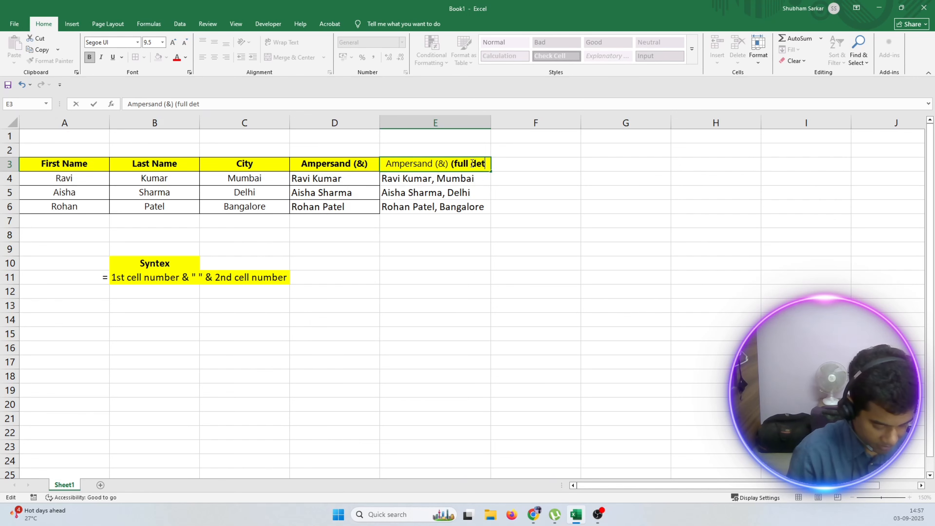
text(ail))
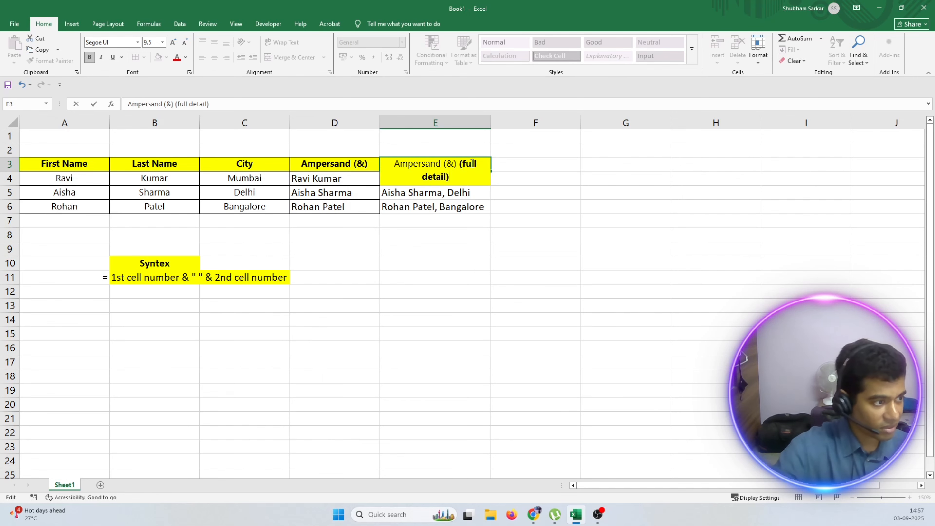
click(595, 181)
drag(490, 122, 513, 122)
click(600, 517)
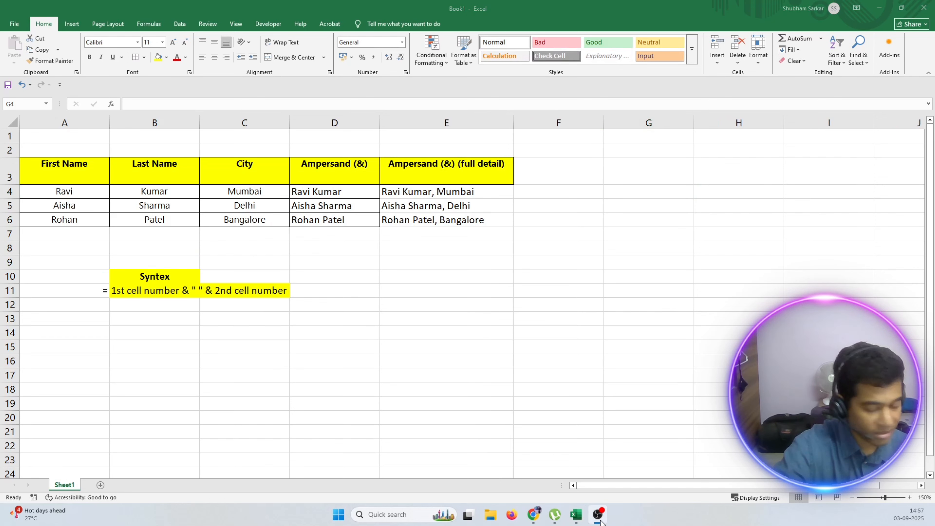
click(429, 349)
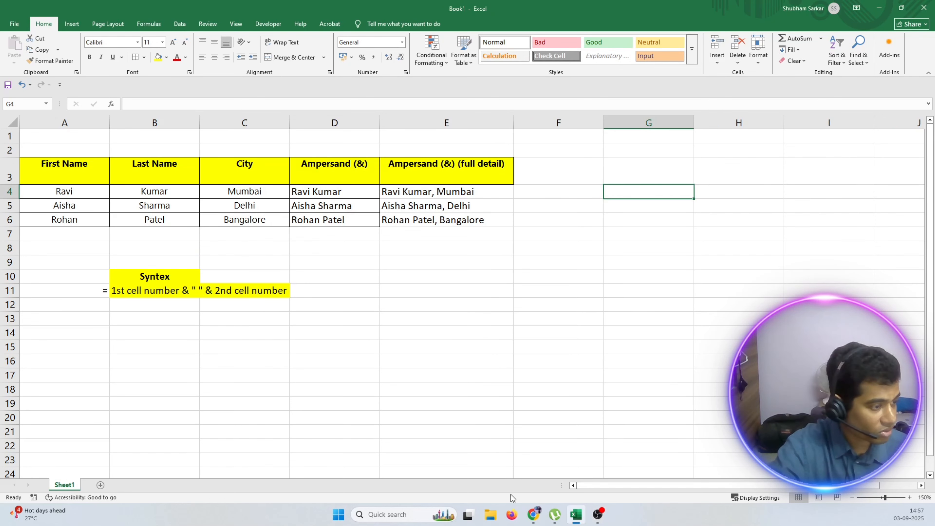
click(534, 515)
Apply all borders to the full-detail results in E4:E6.
click(391, 192)
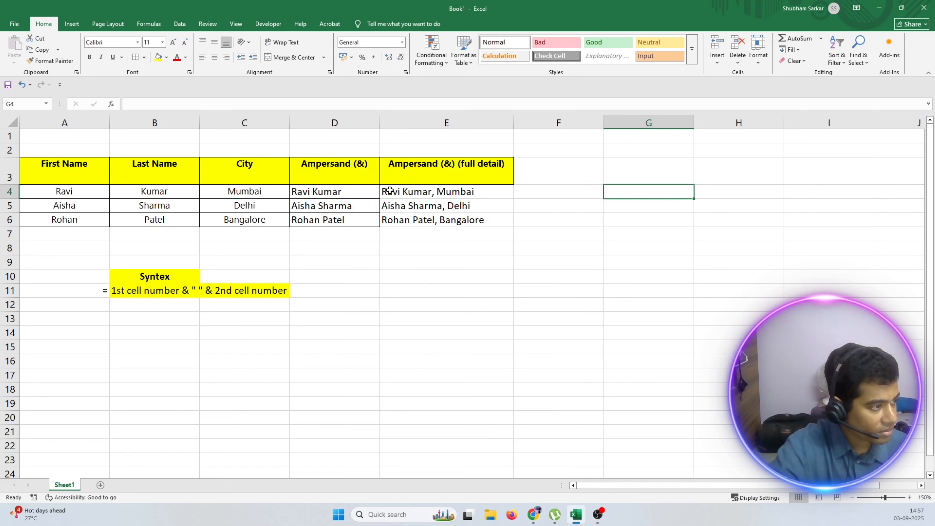
drag(389, 191, 430, 220)
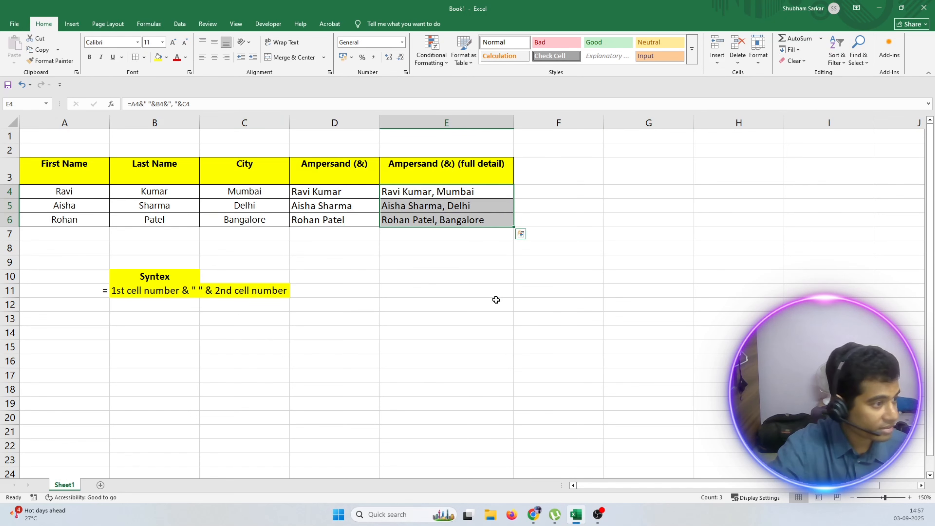
click(490, 304)
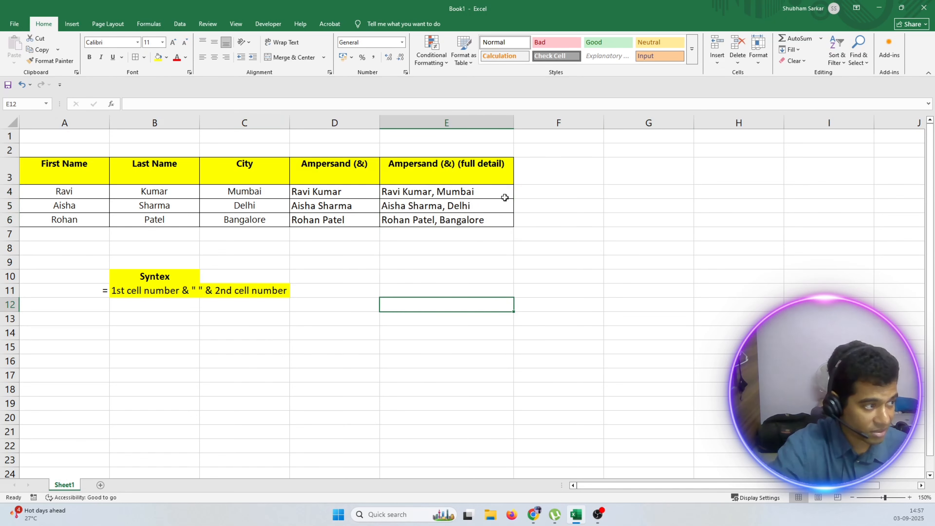
click(532, 170)
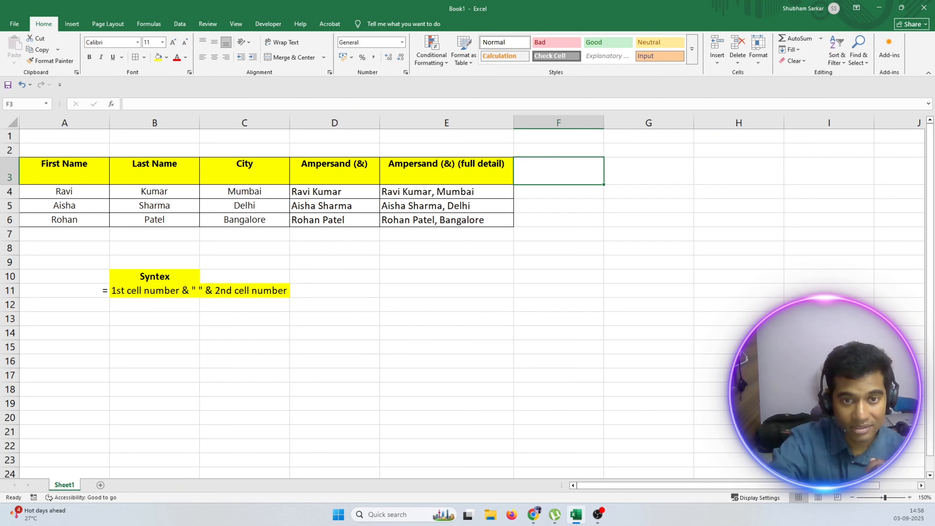
Enter an equals sign in A12 and right-align it like the one in the row above.
click(103, 302)
text(=)
key(Return)
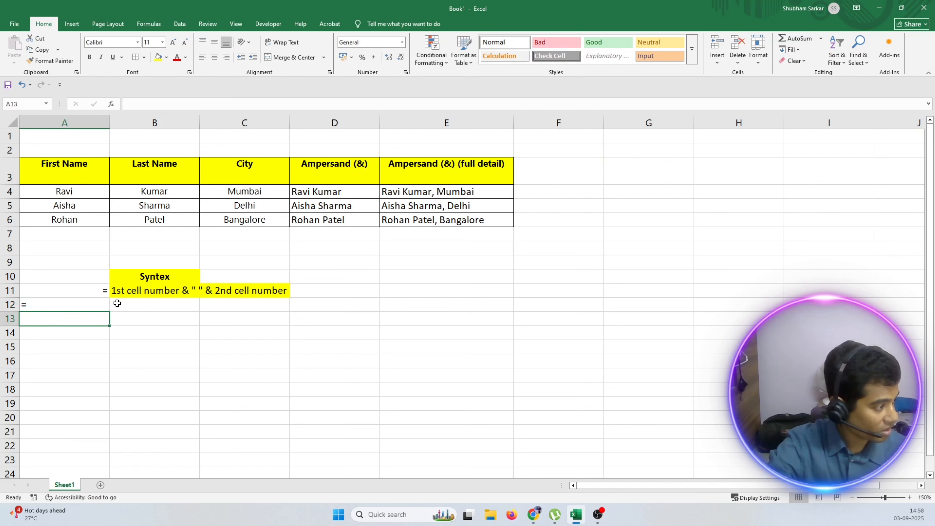
key(Up)
click(226, 60)
Begin the second syntax line in B12 with the text concat(1st cell number , " " , 2nd cell number.
double_click(136, 304)
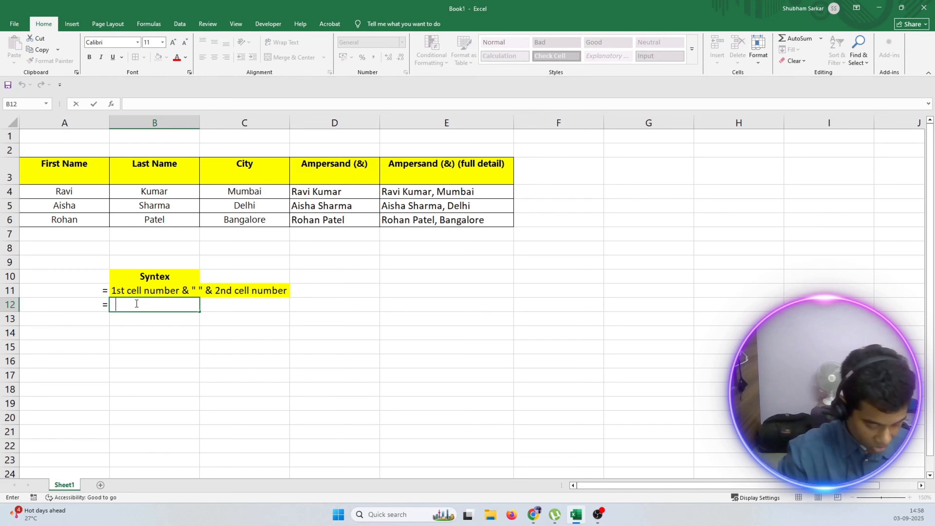
text(concat)
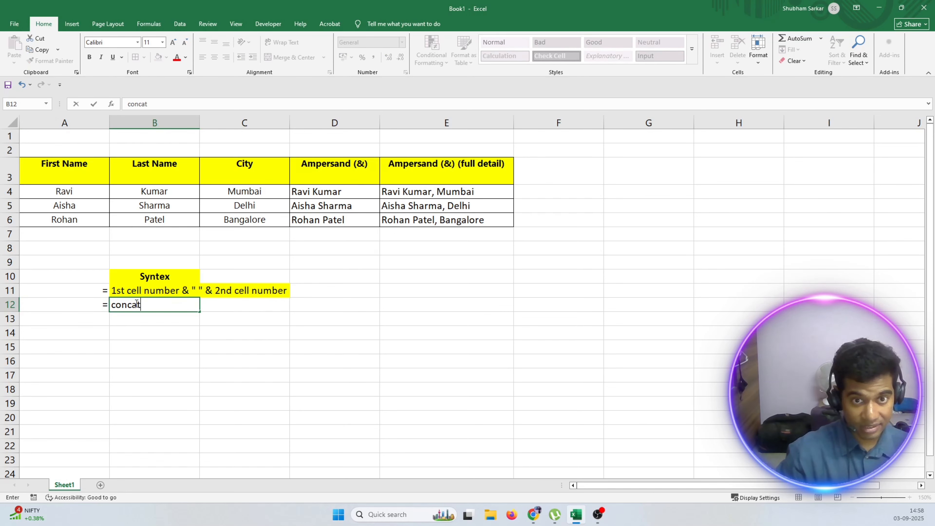
text(()
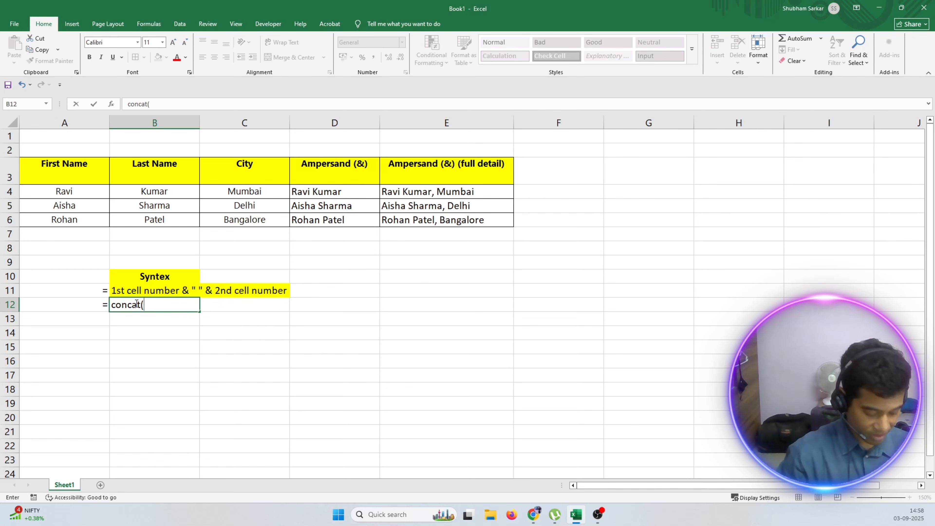
text(1st cael)
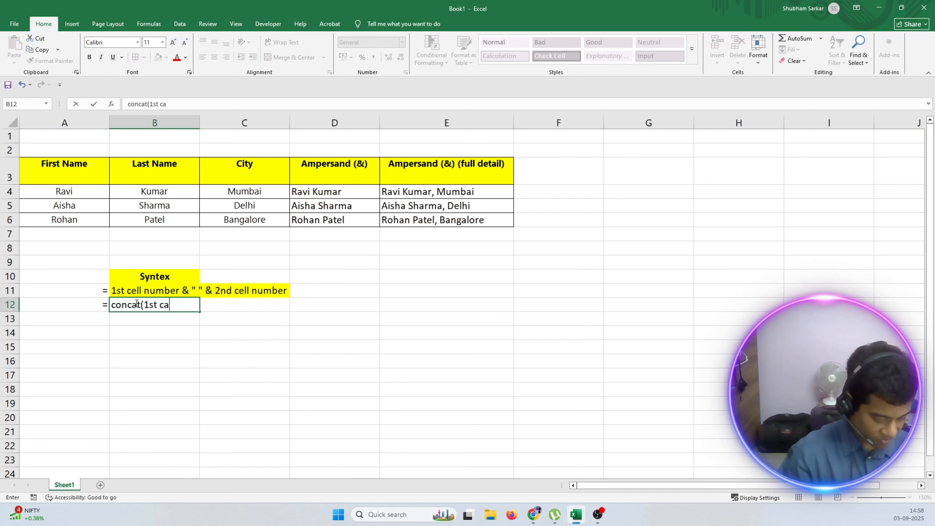
key(BackSpace)
key(BackSpace)
key(BackSpace)
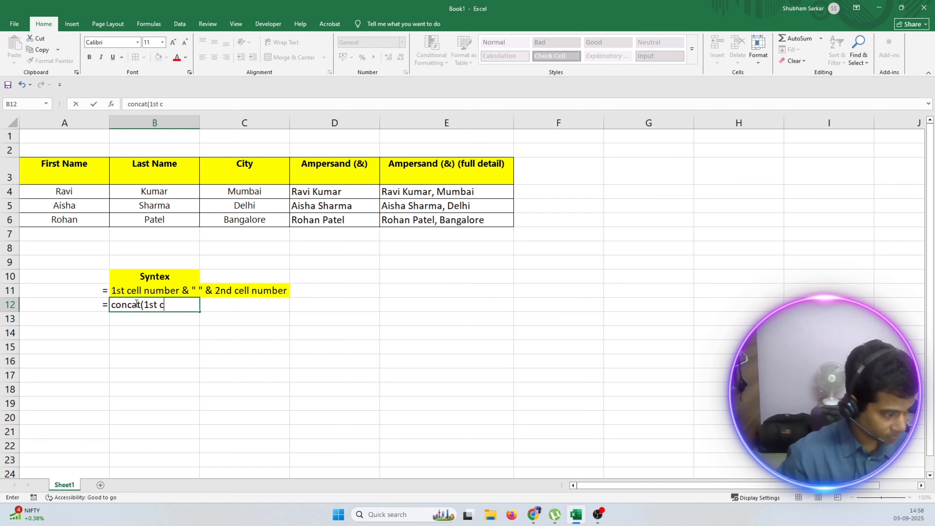
text(ell number)
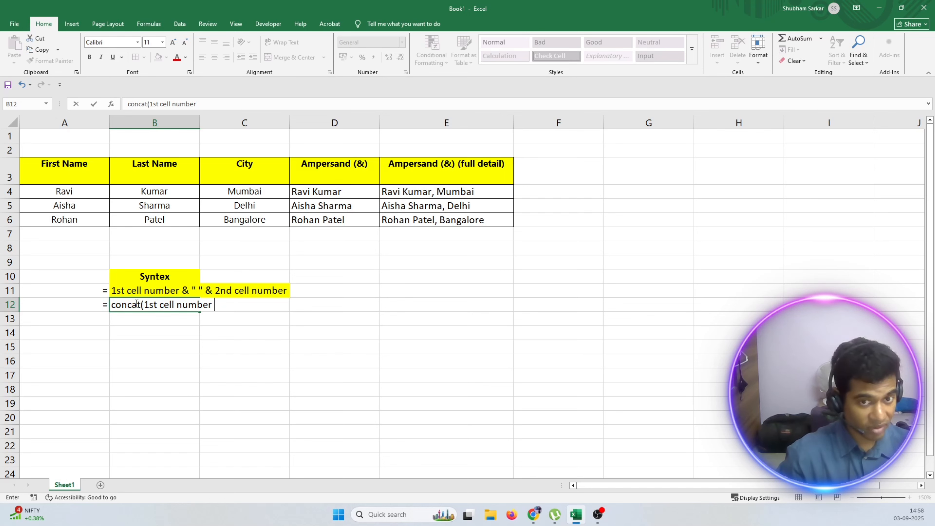
text(,)
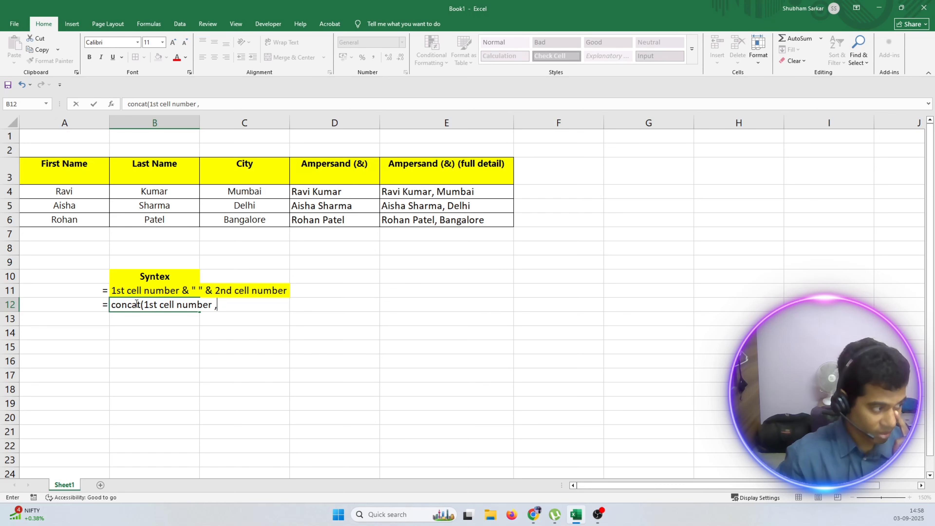
text( ")
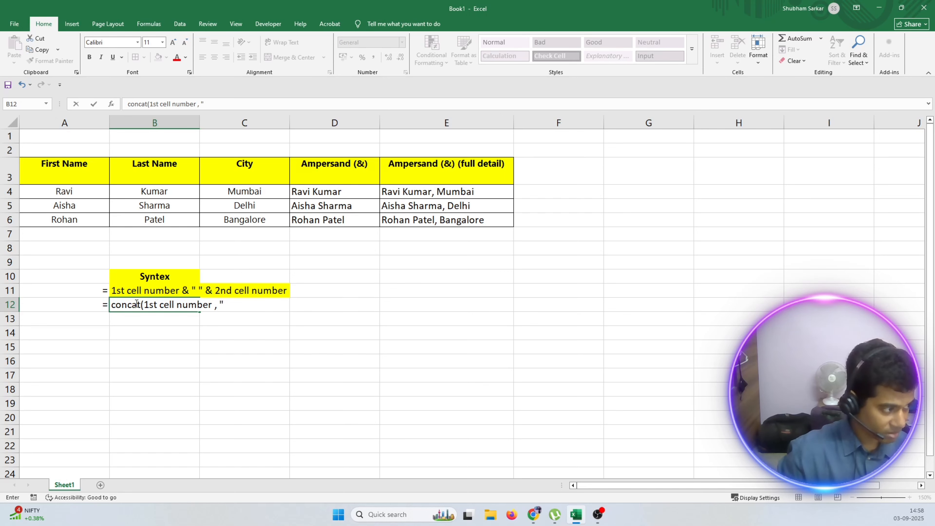
text( " ,)
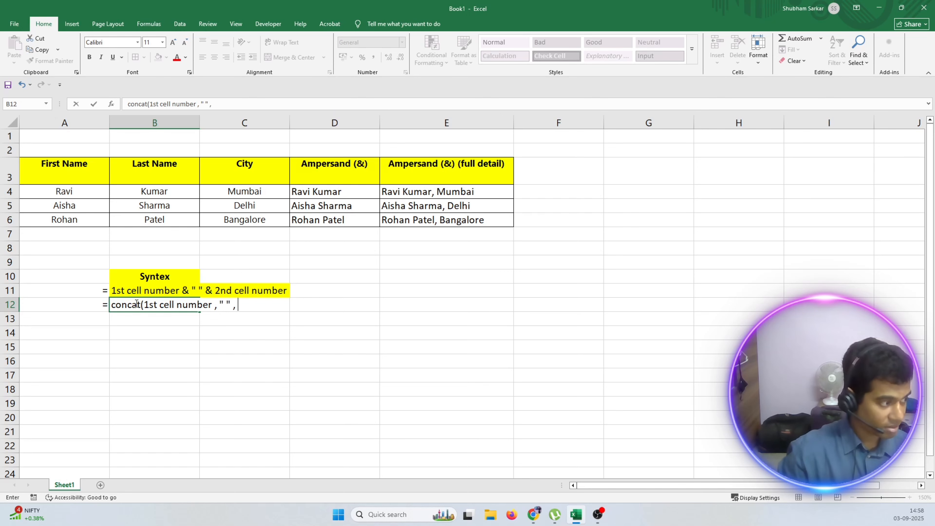
text( 2)
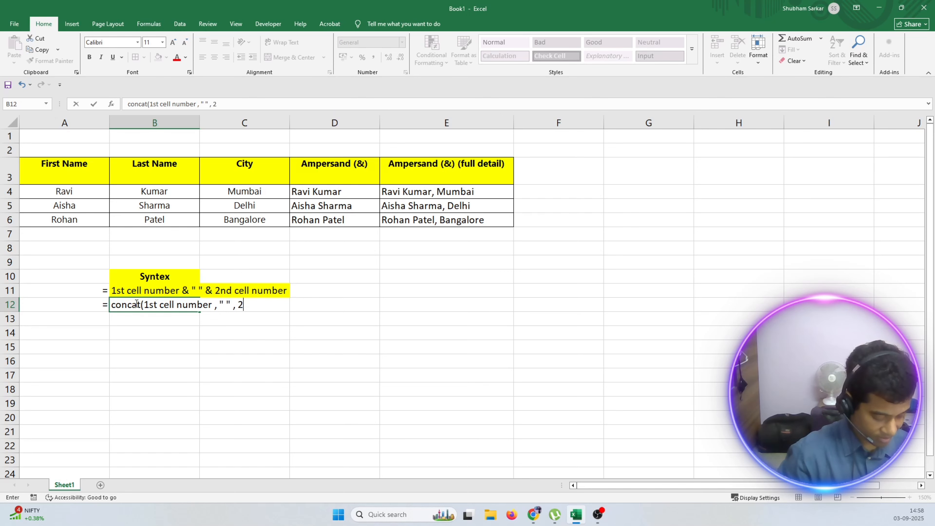
text(nd cell nu)
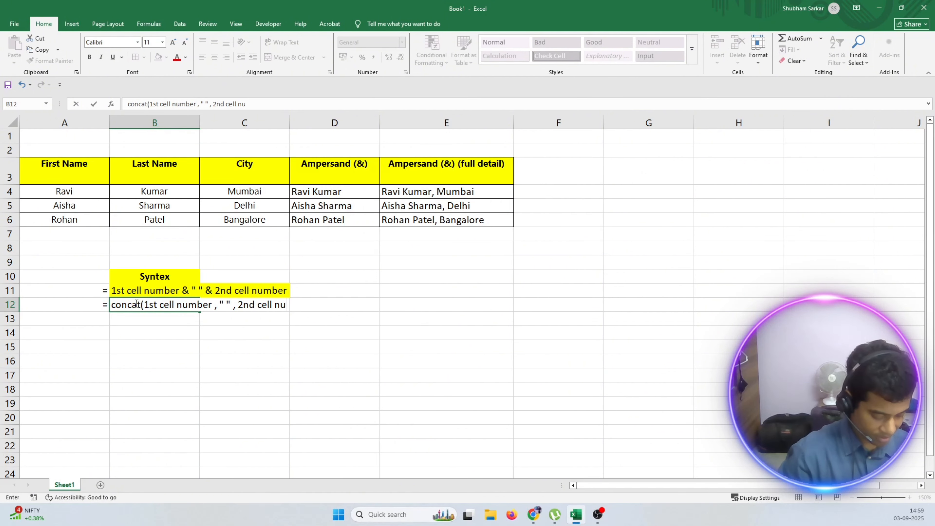
text(mber)
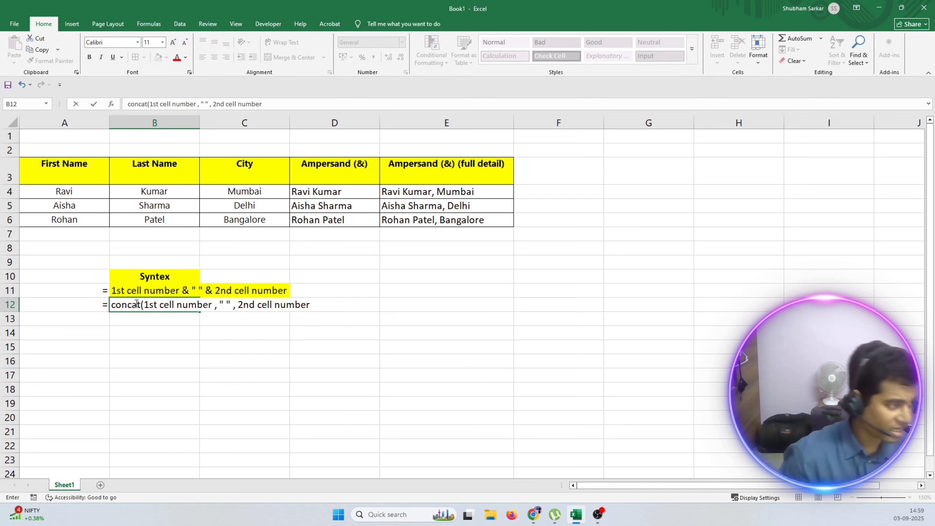
Extend B12's syntax with a second space separator and the third argument, ending it with , " " , 3rd cell number).
text(, )
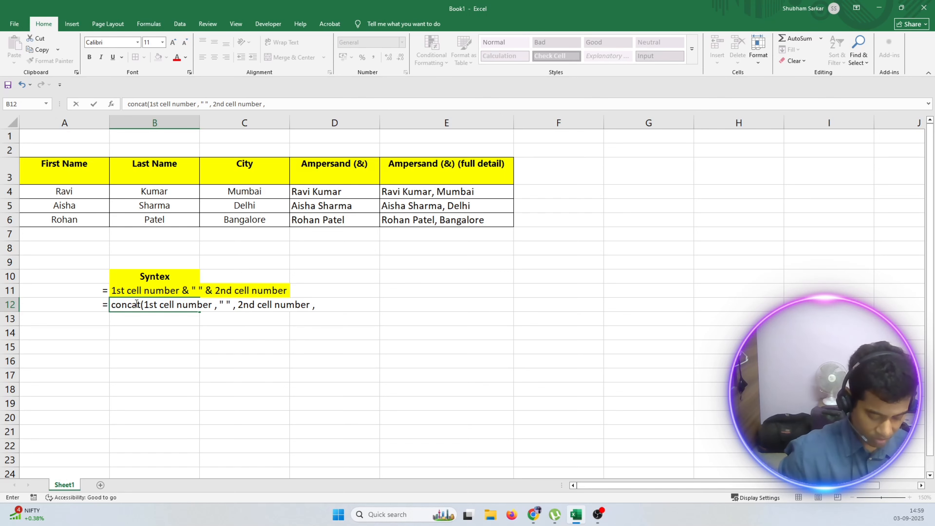
text(" ")
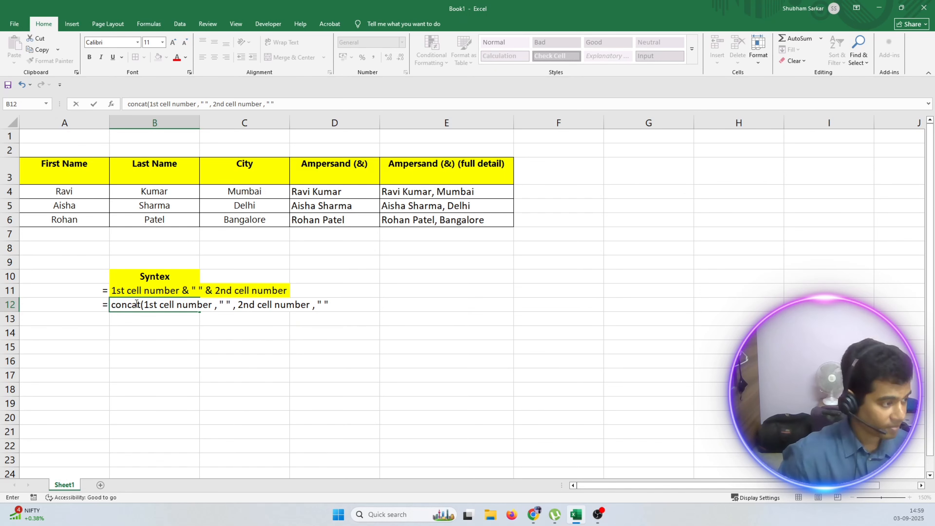
text( , )
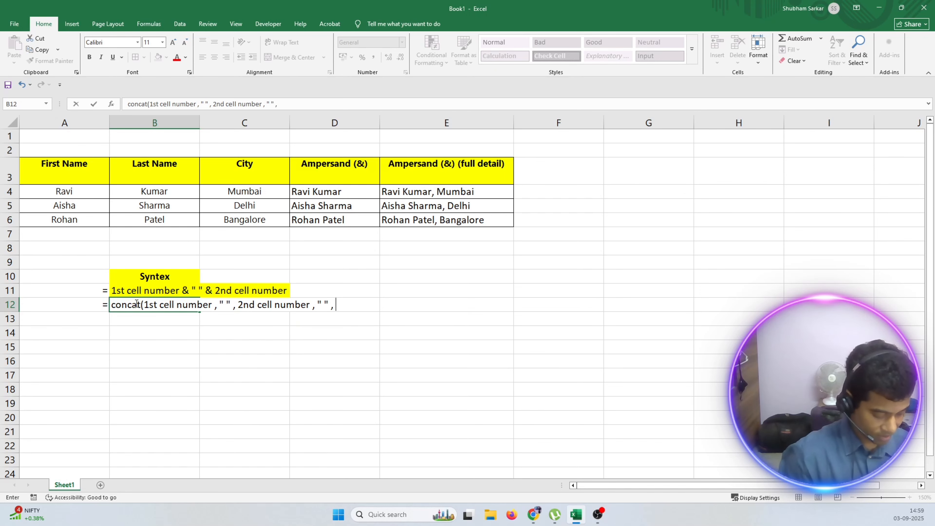
text(3rd ce)
text(ll number)
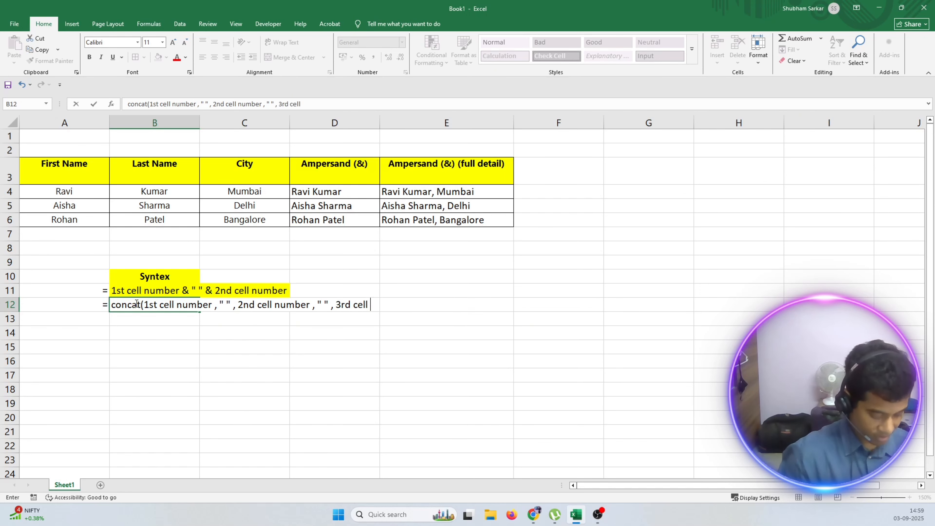
text())
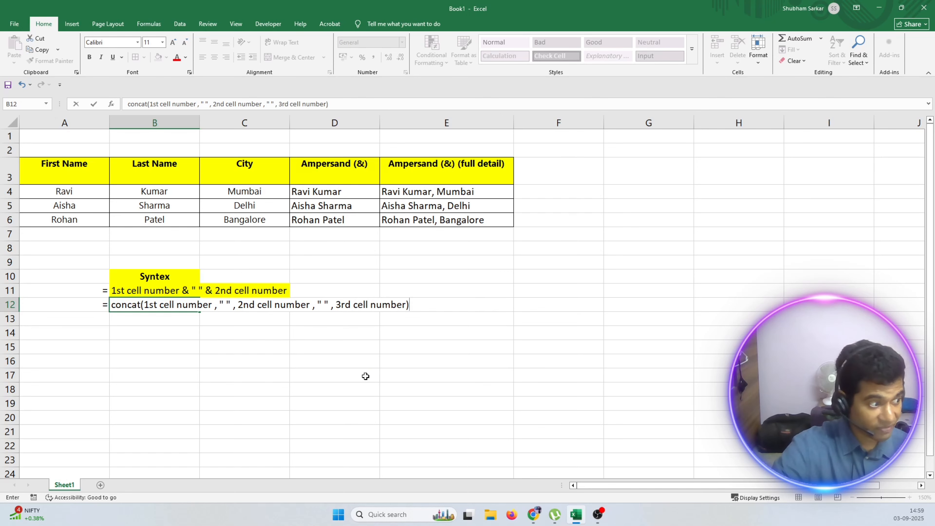
Add a comma and a space inside the second separator of B12's syntax, and highlight B12:E12 in yellow.
click(323, 305)
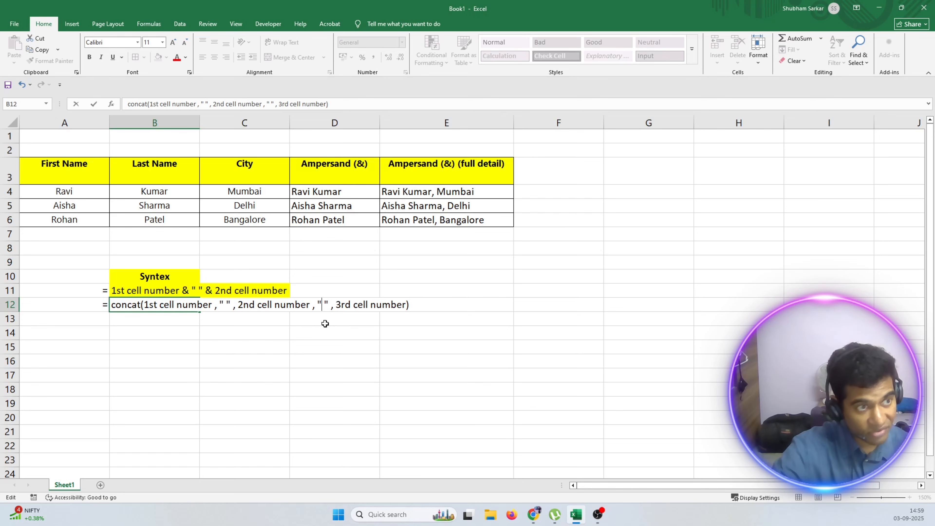
text(,)
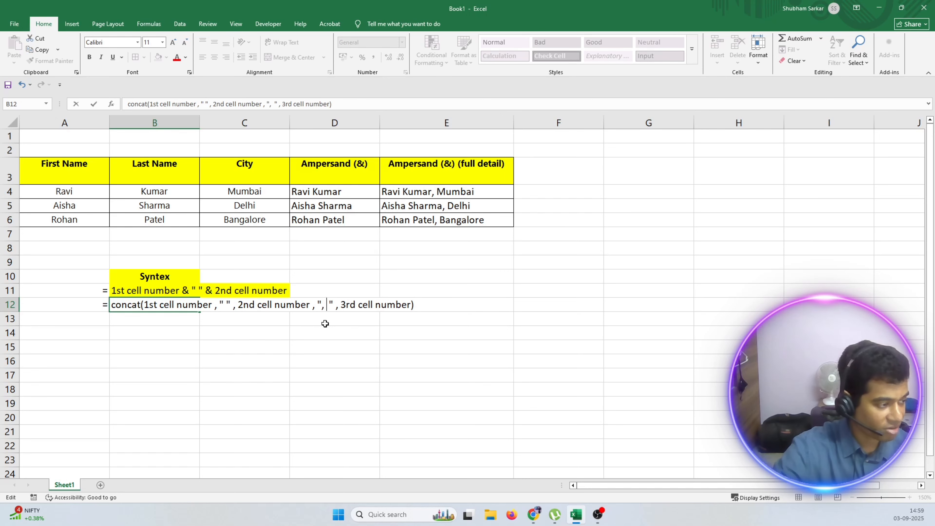
click(325, 323)
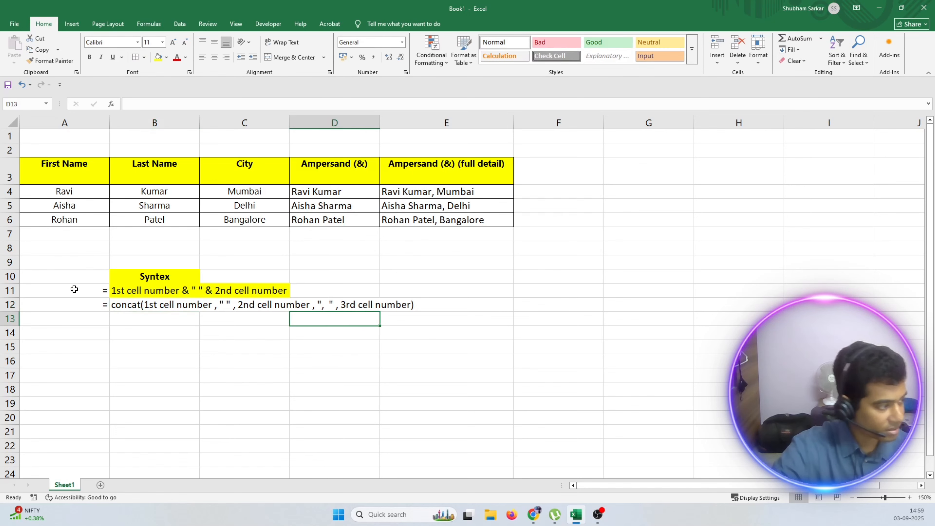
drag(120, 303, 478, 307)
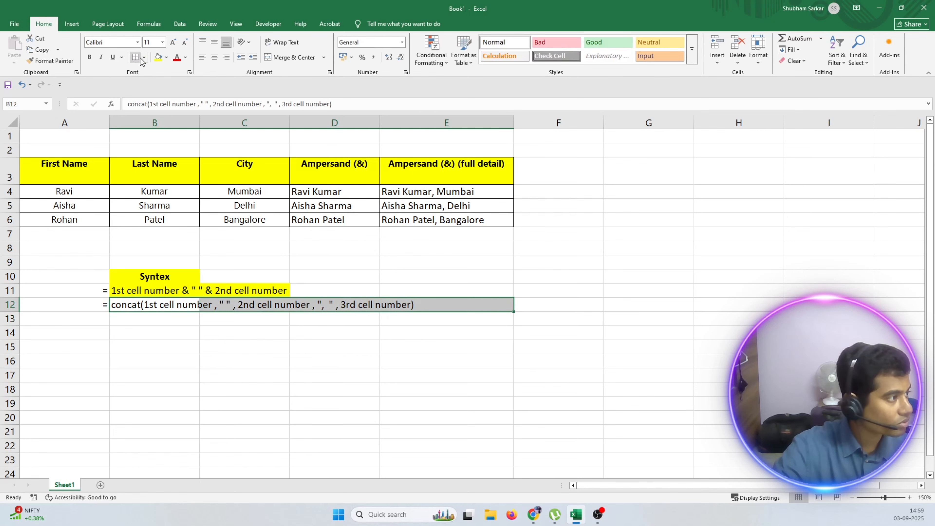
click(158, 57)
Add the header "Concat" in F3, in bold like the other column headers.
click(545, 173)
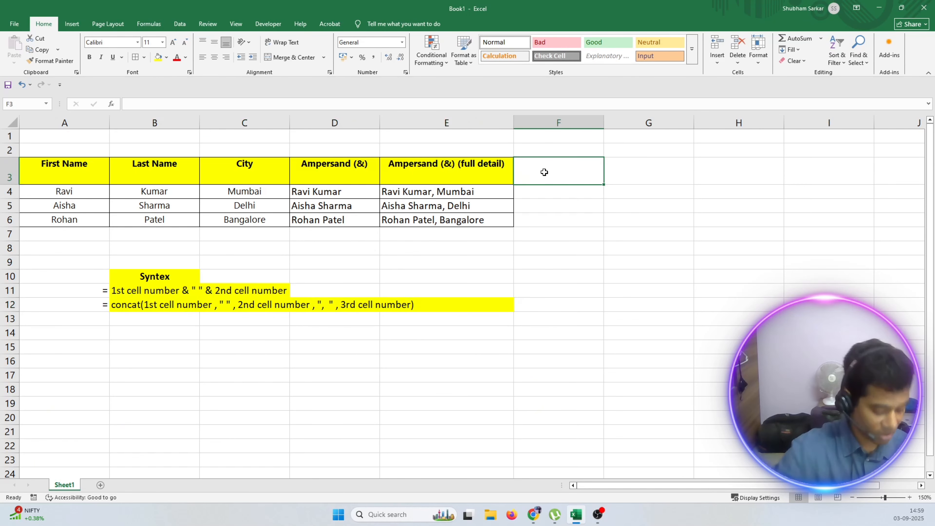
text(Concate)
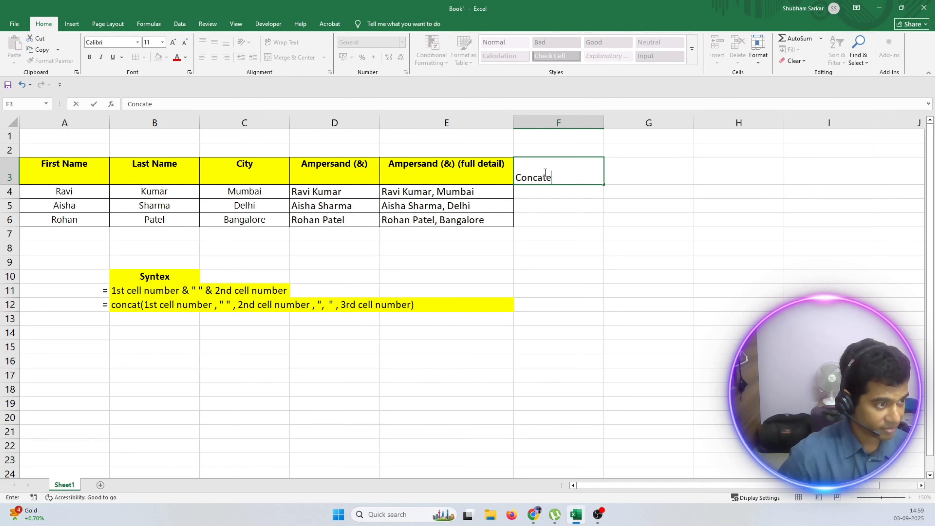
key(BackSpace)
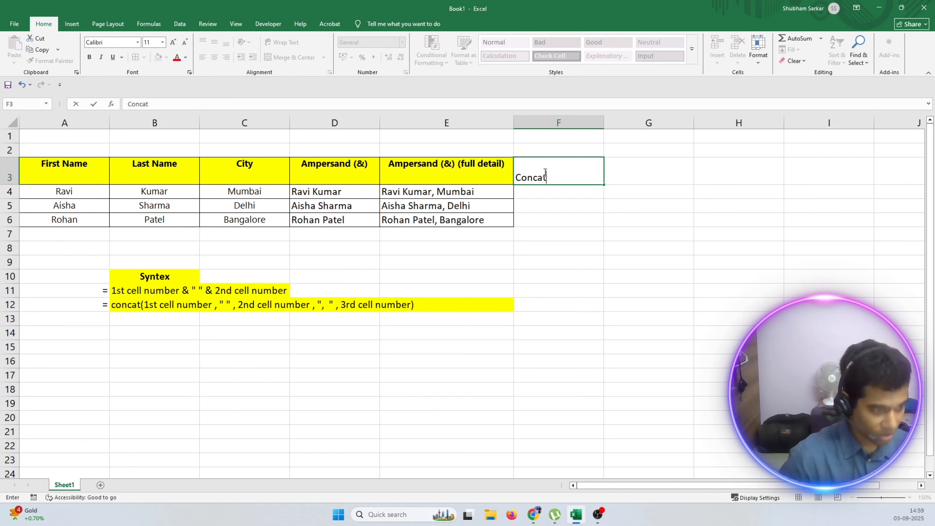
key(Return)
click(547, 163)
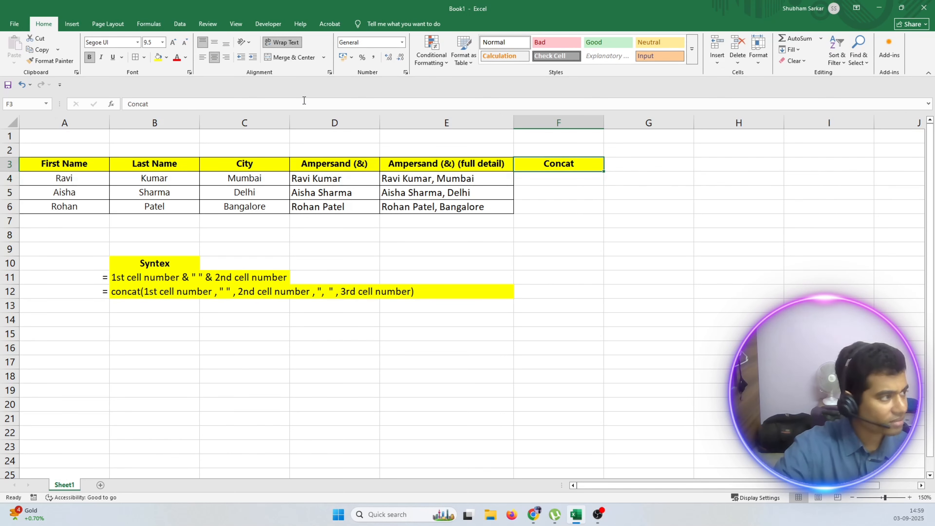
click(90, 58)
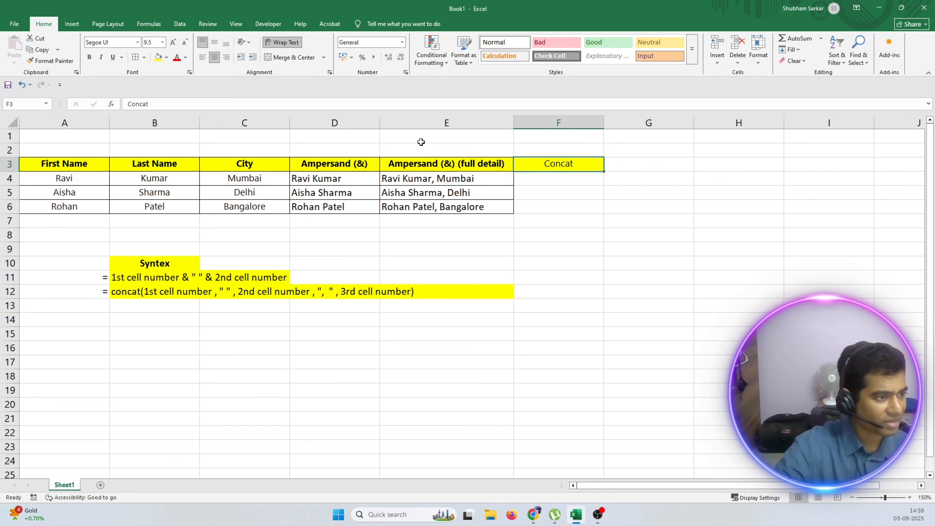
click(89, 57)
Apply all borders to the empty cells F4:F6 under the Concat header.
drag(537, 179, 552, 206)
click(142, 61)
click(531, 179)
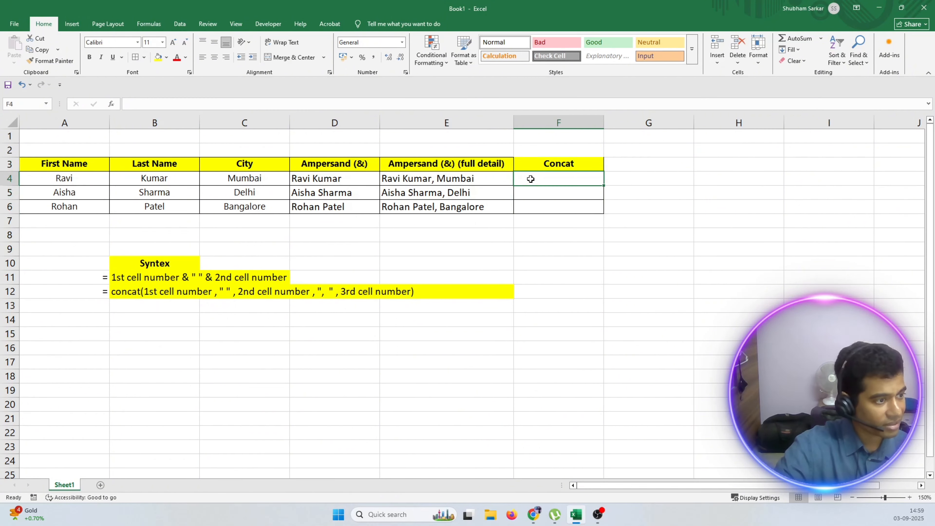
Start a CONCAT formula in F4 with A4 and the separator " " as its first two arguments.
click(522, 168)
click(532, 180)
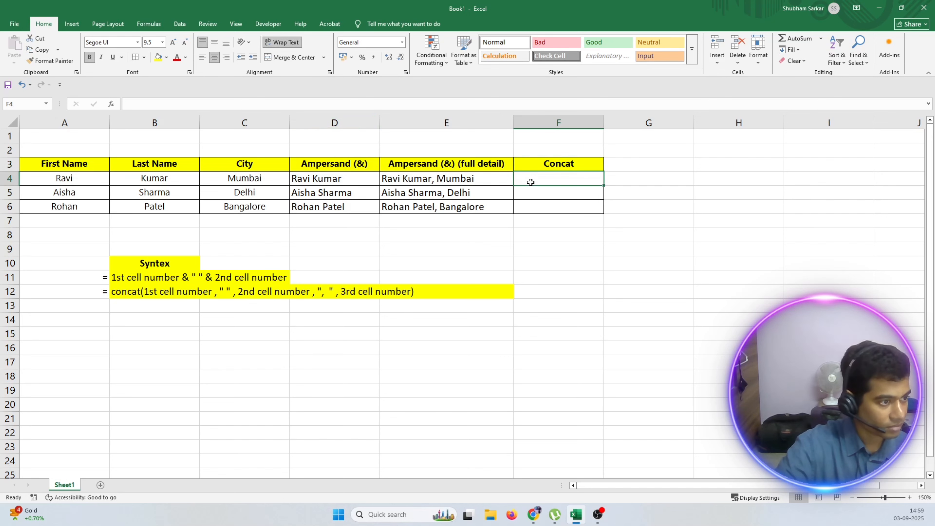
text(=)
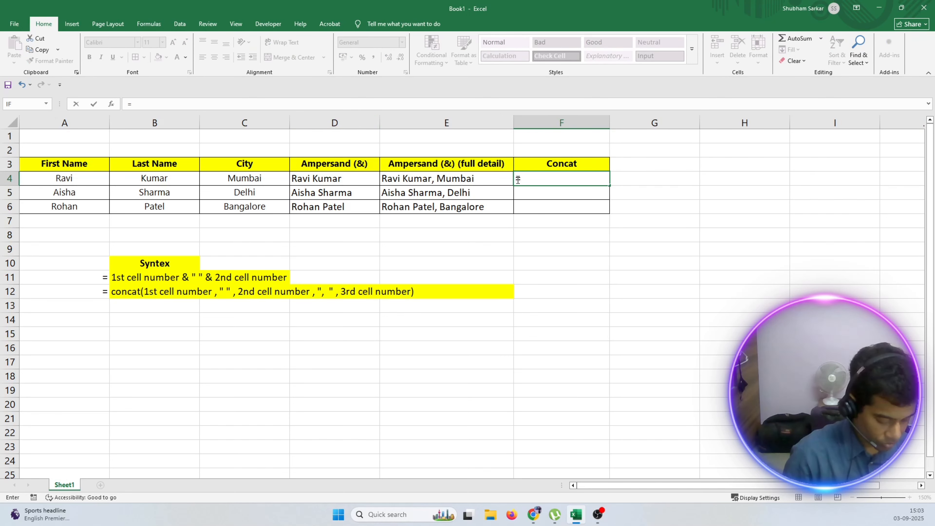
text(concat()
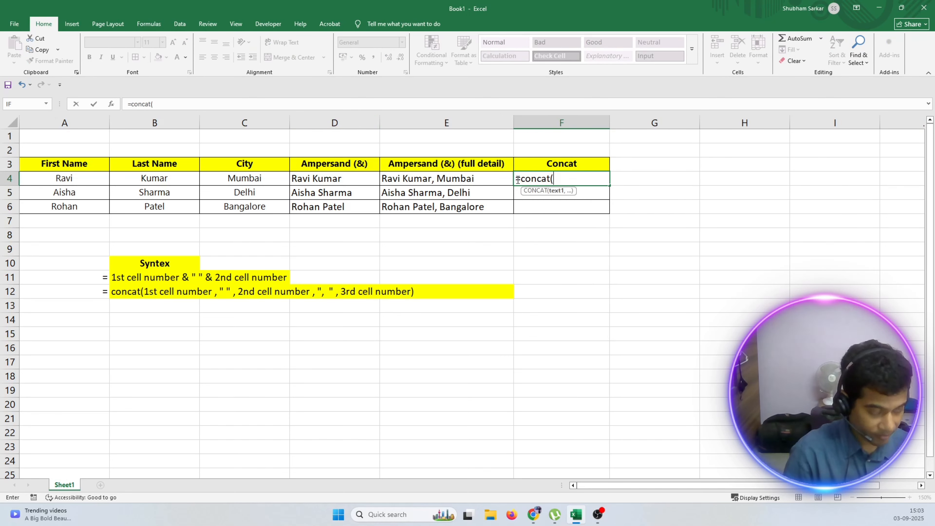
click(57, 179)
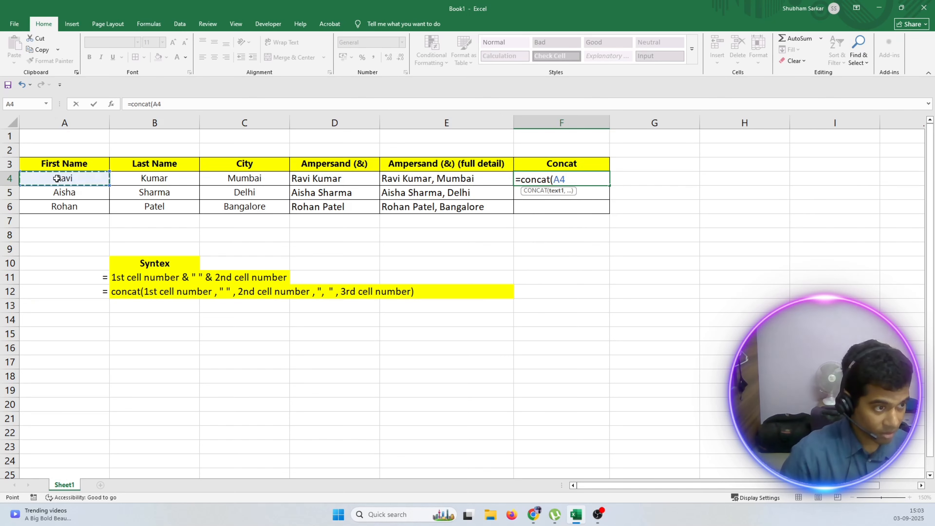
text(, )
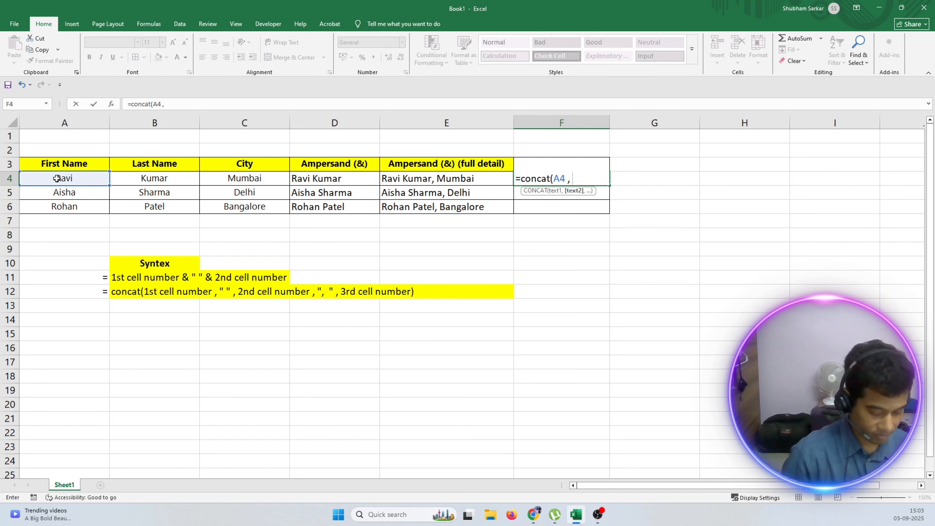
text(")
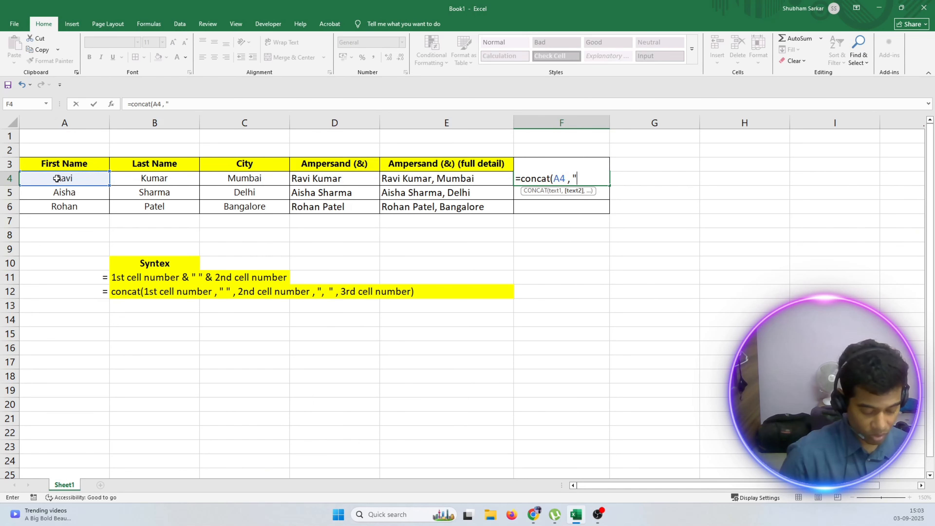
text( ")
text( ,)
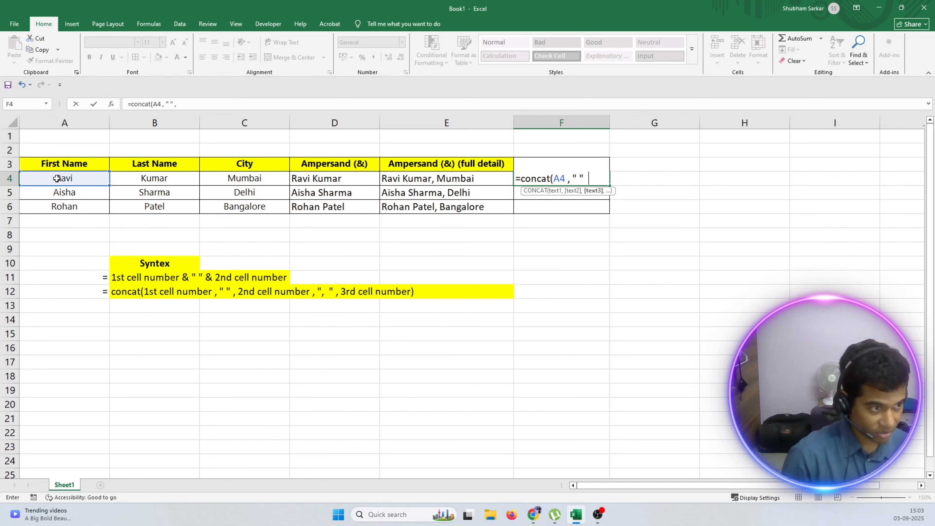
Complete F4's CONCAT formula with B4, a second " " separator and C4.
click(132, 179)
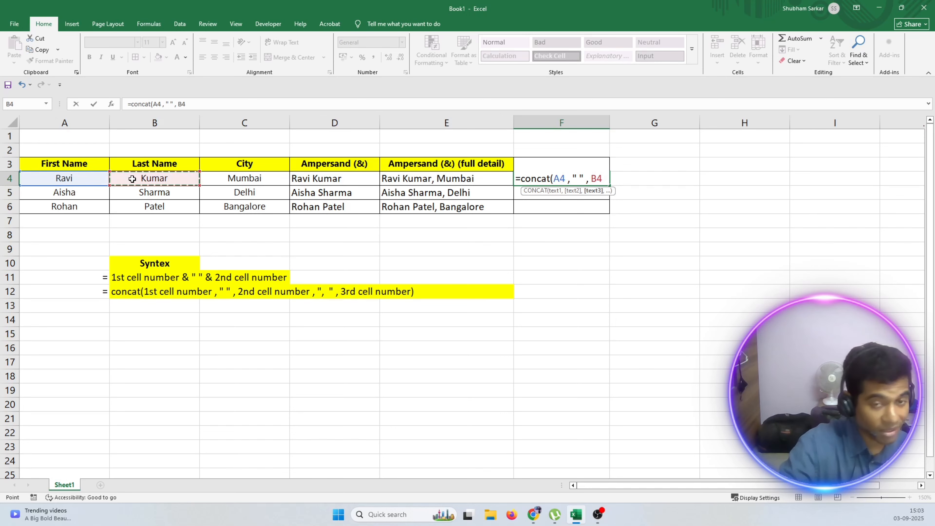
text(,)
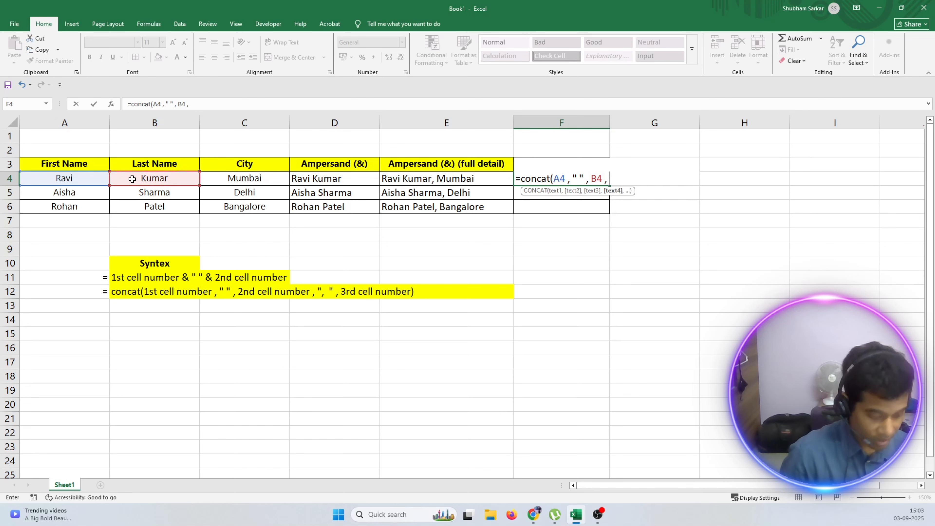
text( " ")
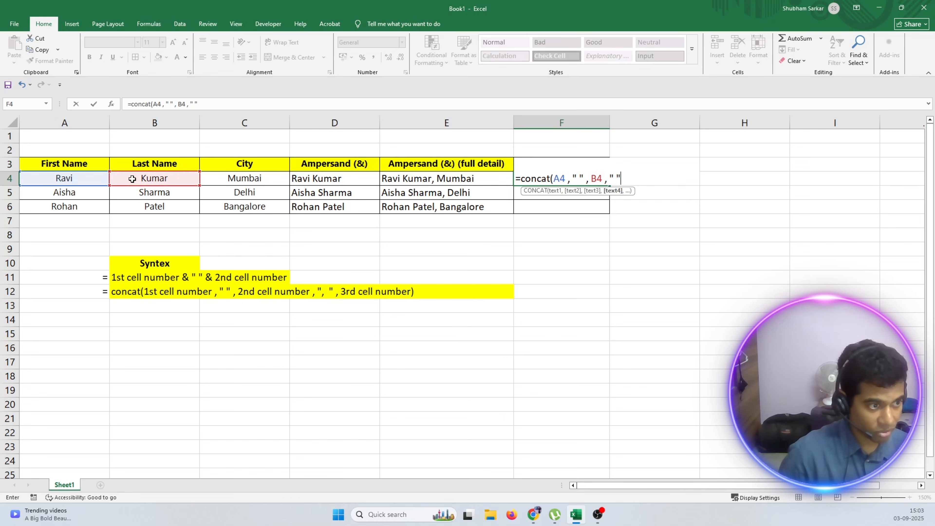
text( ,)
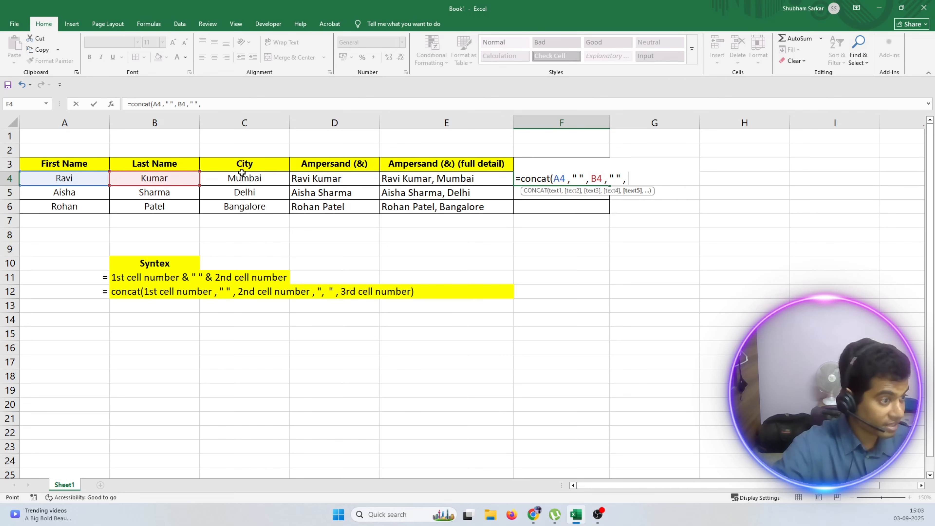
click(242, 175)
key(Return)
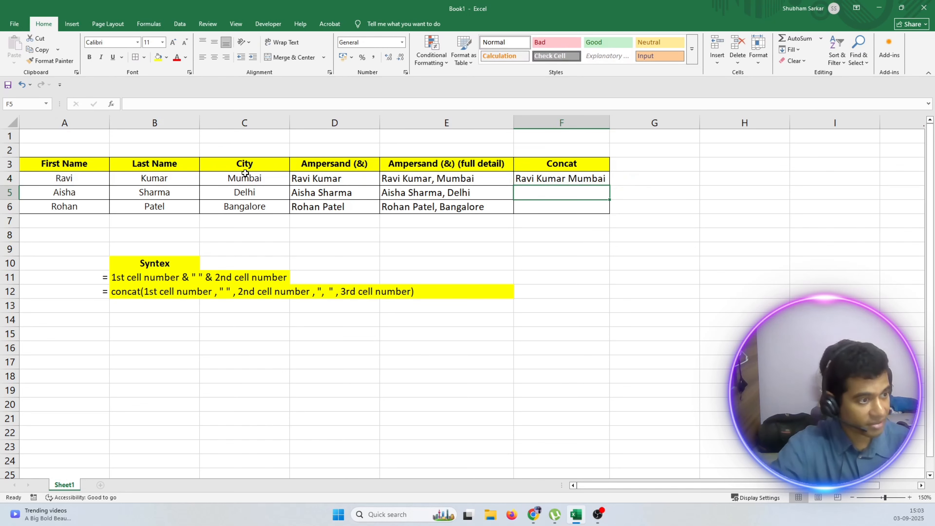
Start a CONCAT formula in F5 with A5 and the separator " " as its first two arguments.
click(567, 178)
double_click(567, 192)
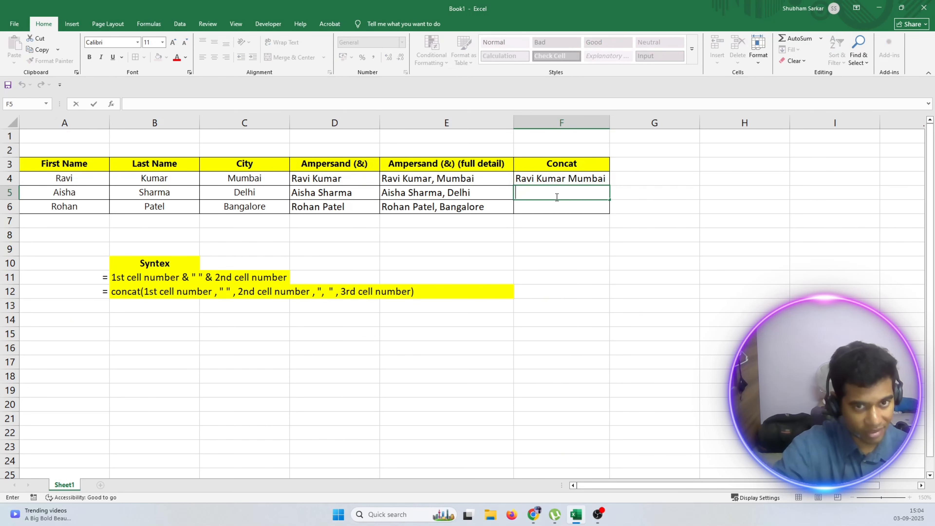
text(=)
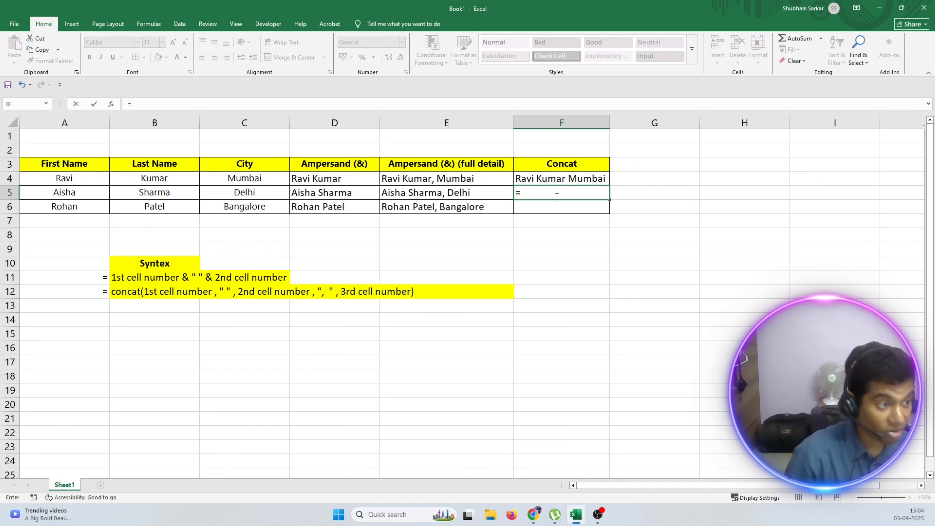
text(c)
key(BackSpace)
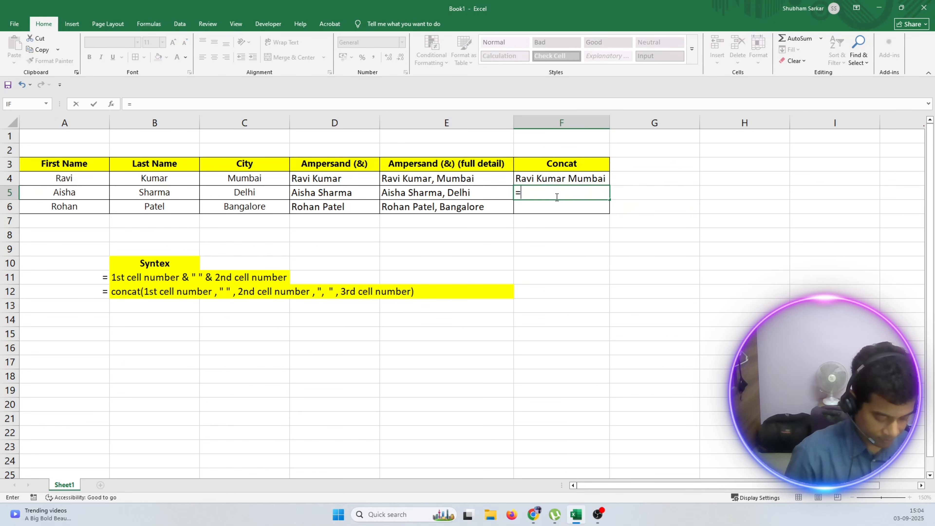
text(concat()
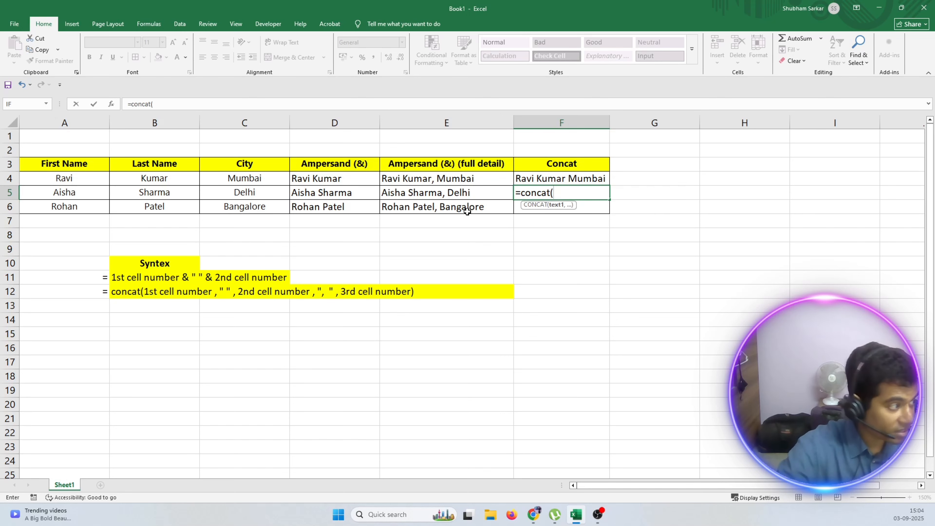
click(49, 193)
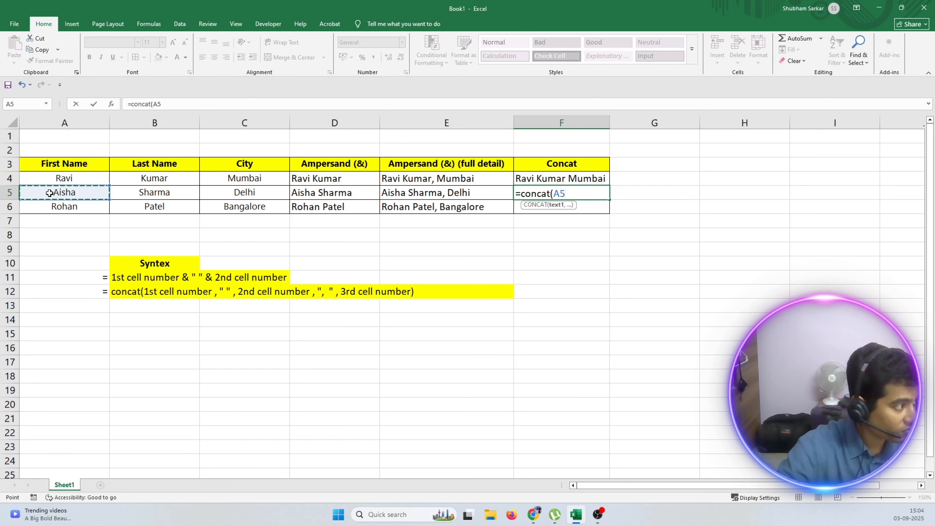
text(, ")
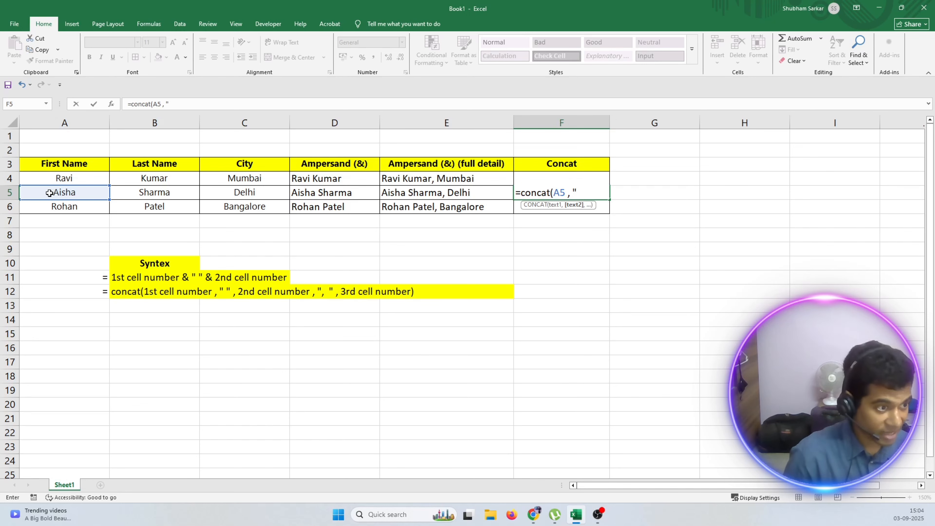
text( " ,)
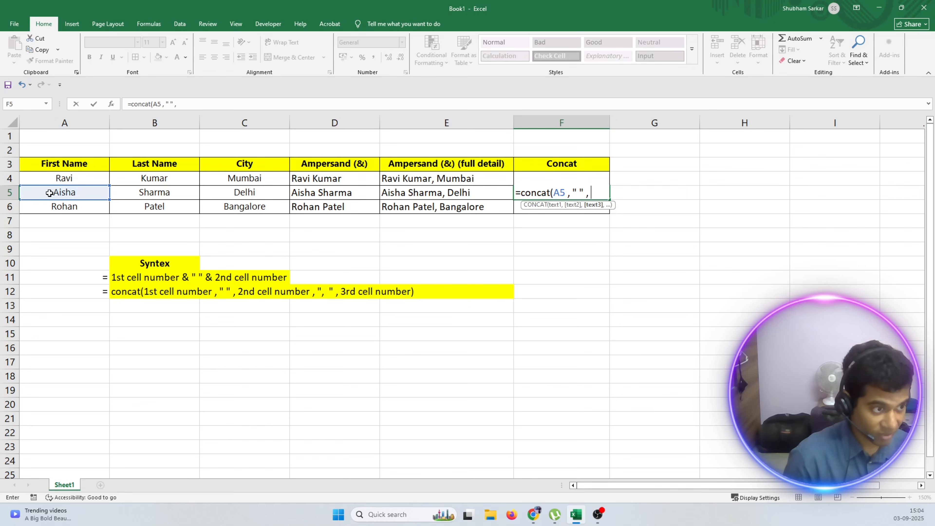
Complete F5's CONCAT formula with B5, the comma-and-space separator ", " and C5.
click(154, 195)
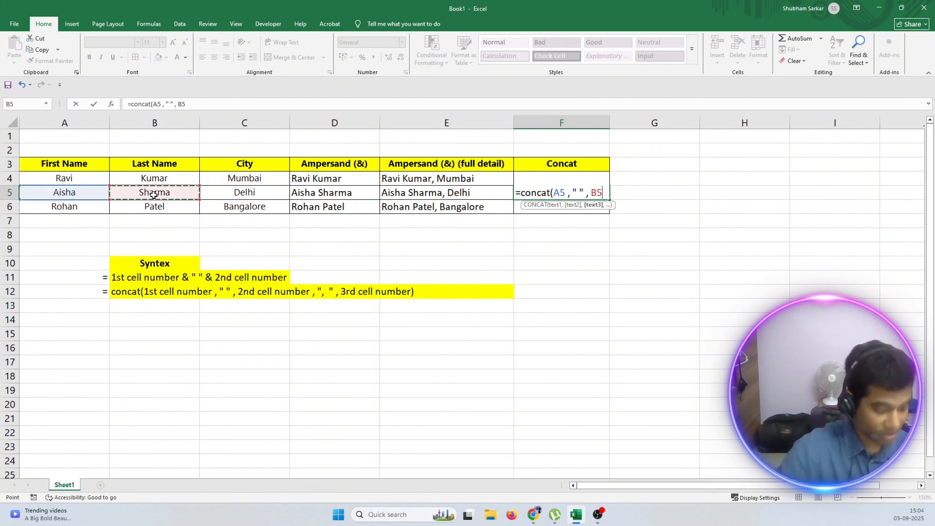
text(,)
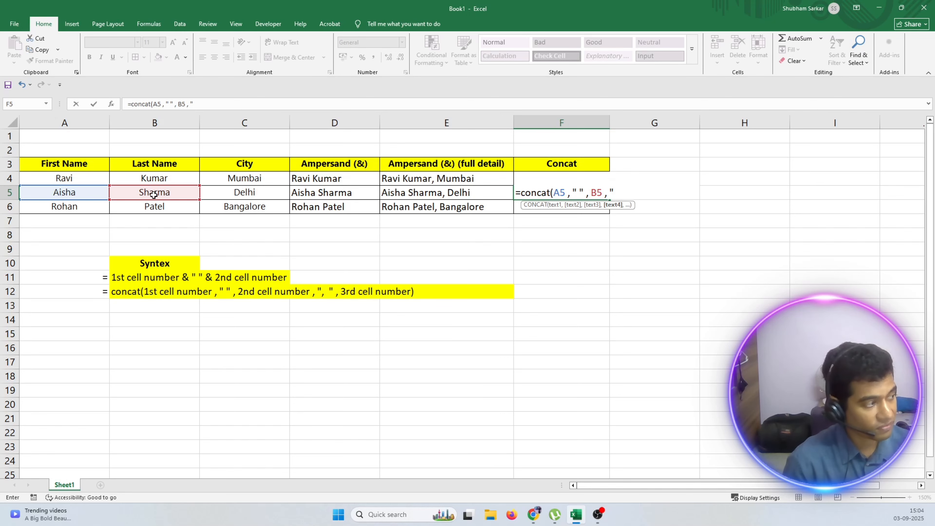
text(, )
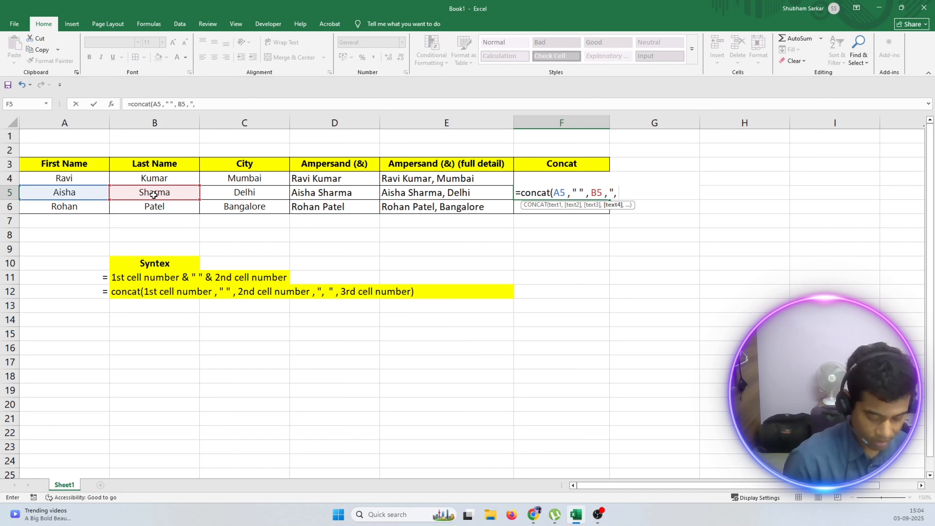
text(")
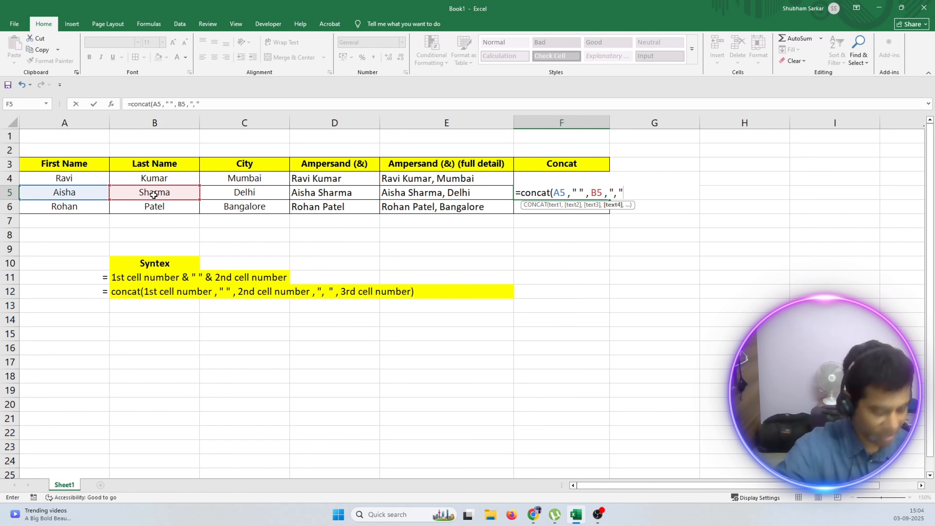
text(,)
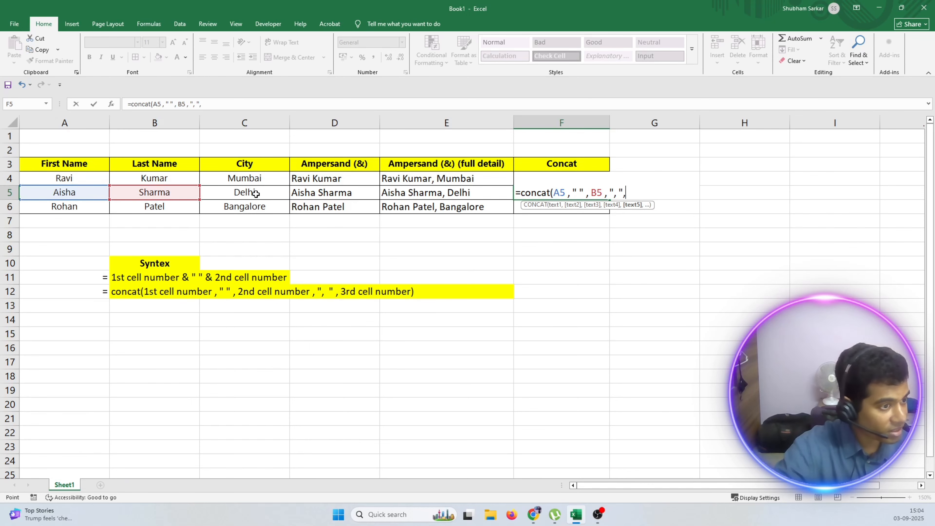
click(256, 194)
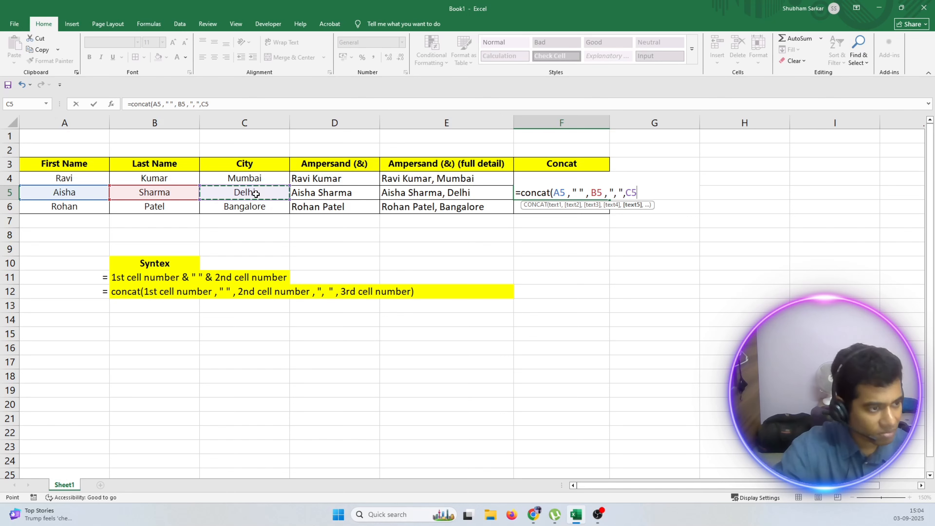
text())
key(Return)
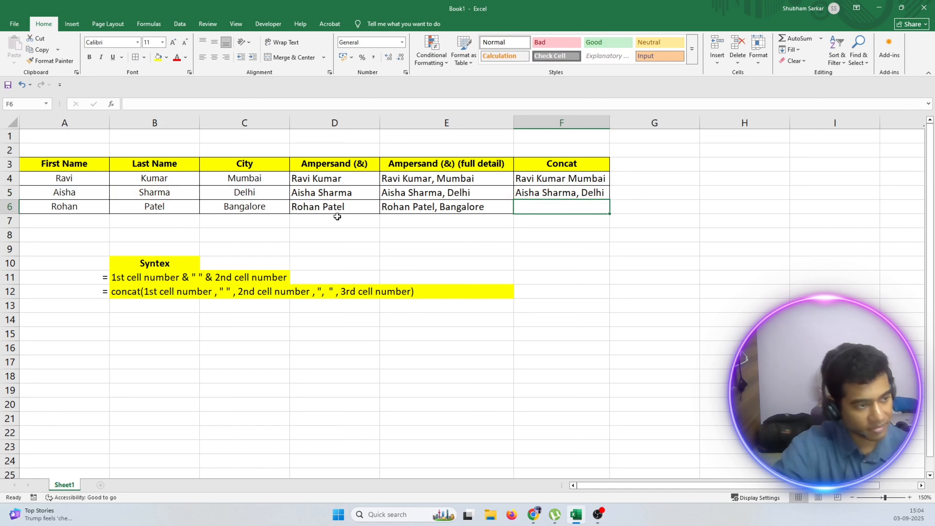
Widen column F slightly and fill F5's CONCAT formula down to F6.
drag(609, 124, 623, 123)
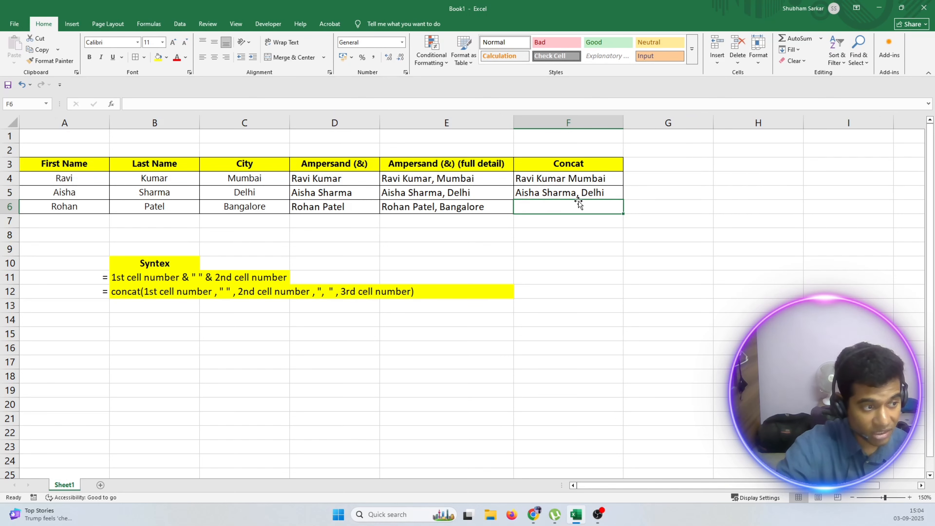
click(602, 195)
drag(623, 198, 668, 203)
click(668, 202)
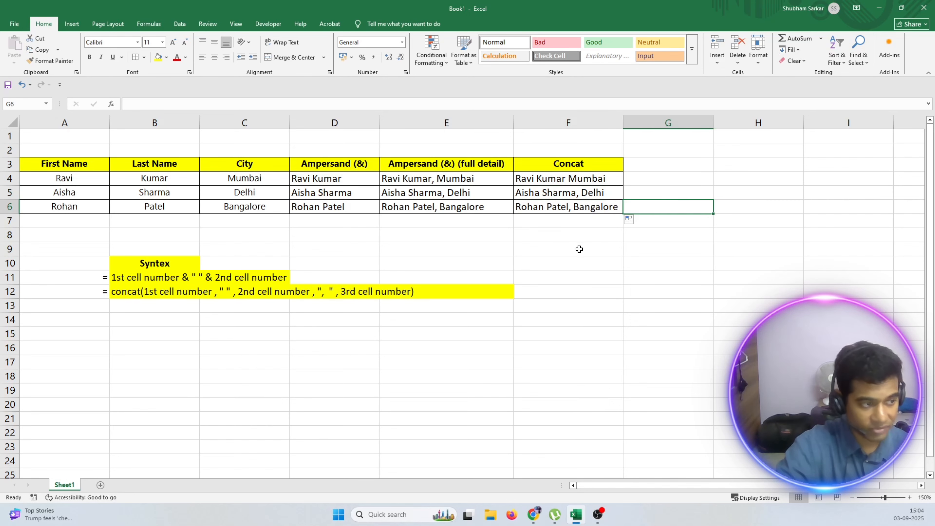
click(578, 250)
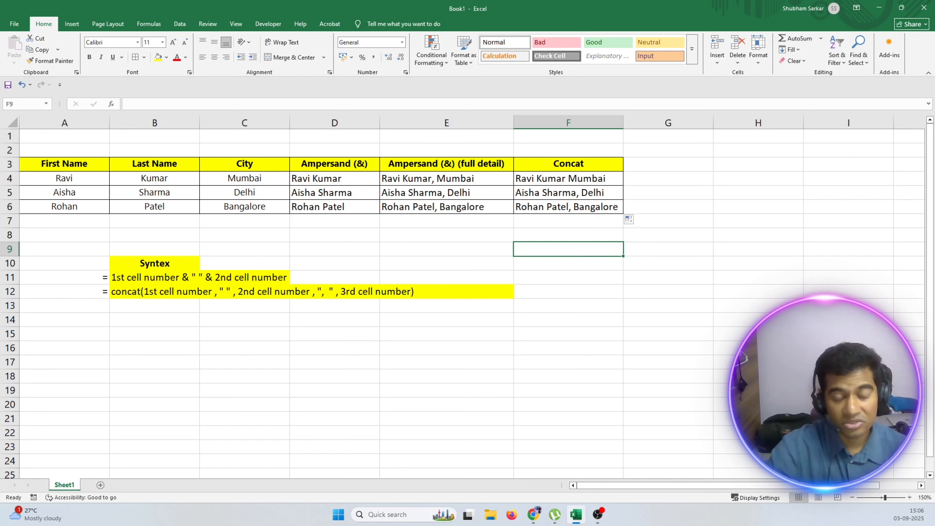
Add a right-aligned "=" in A13 and start the syntax note in B13 with "textjoin(".
click(89, 312)
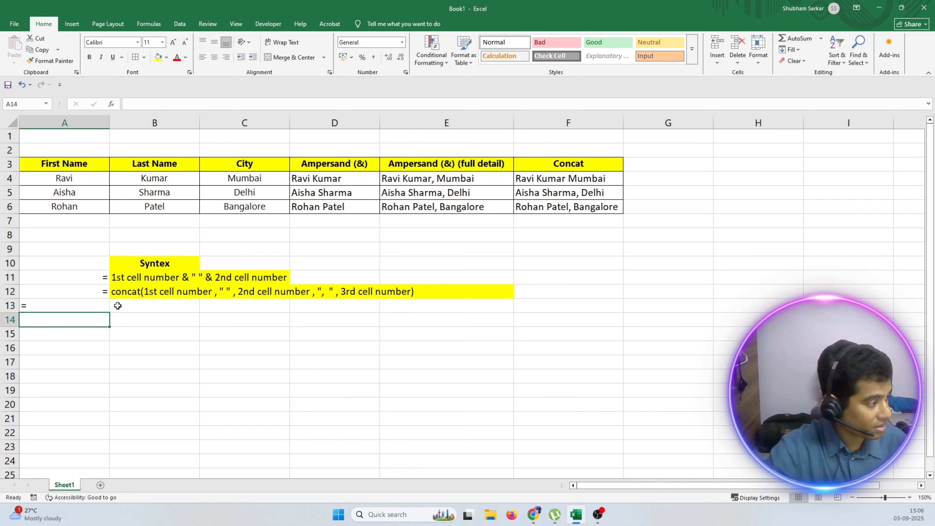
text(=)
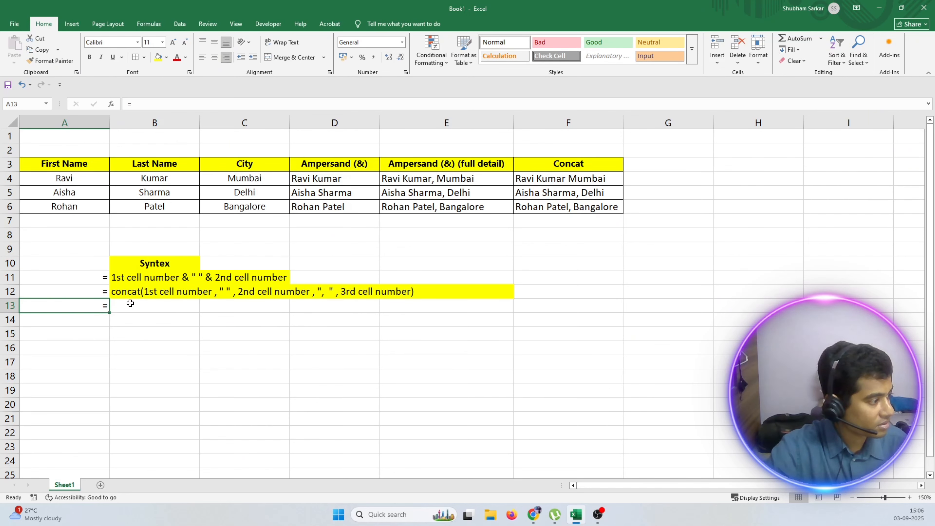
click(130, 305)
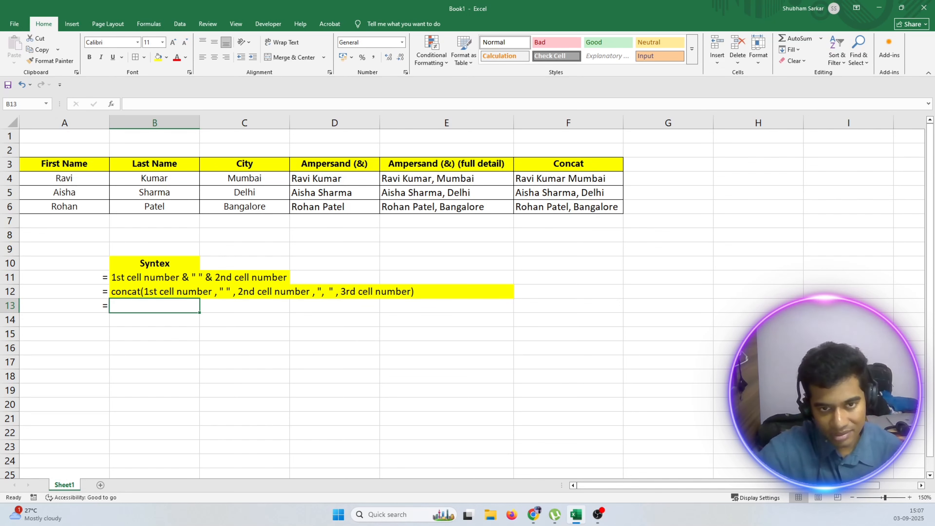
double_click(122, 305)
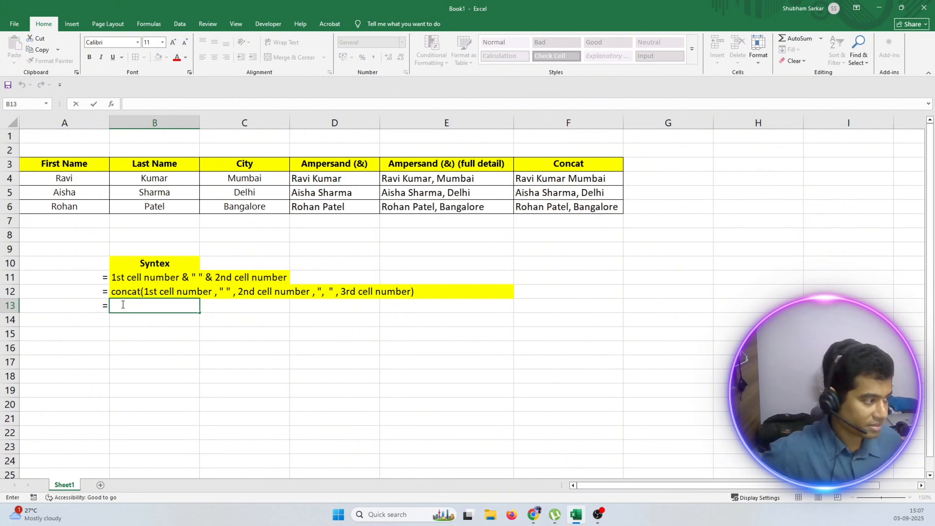
text(textj)
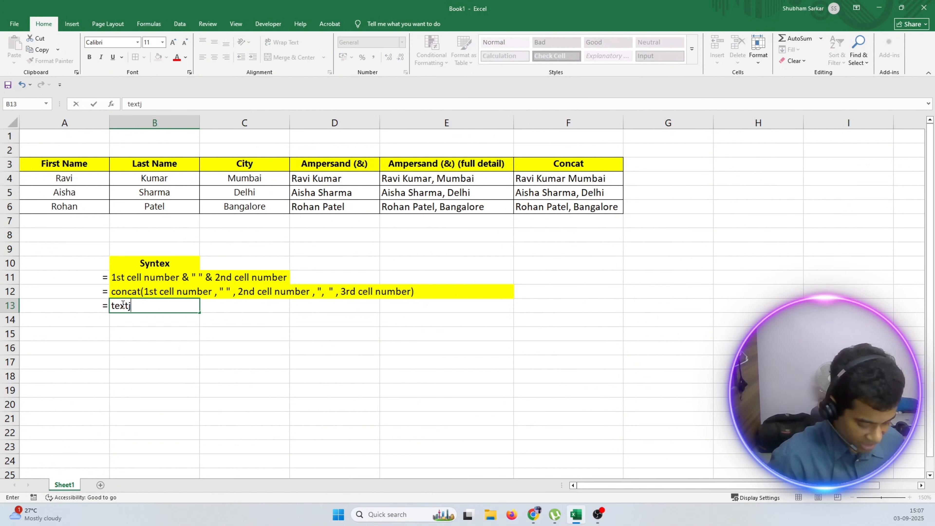
text(oin)
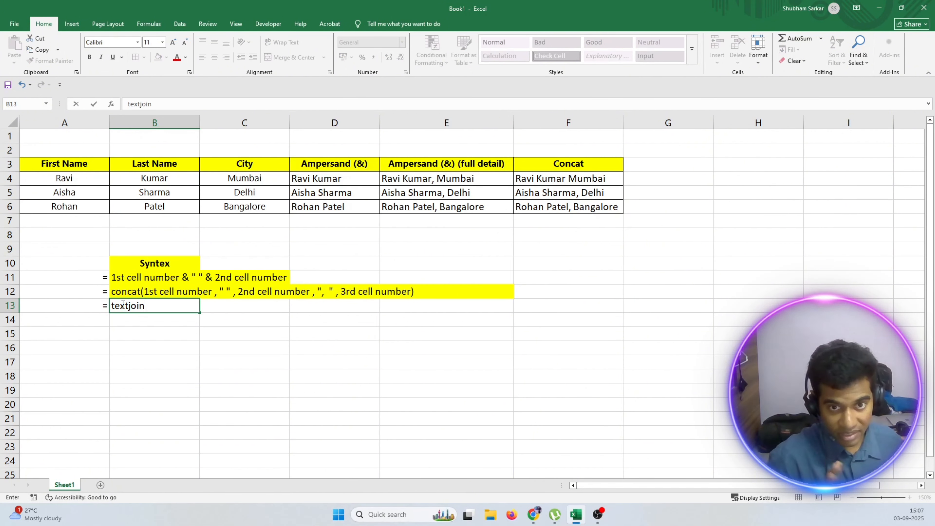
text(()
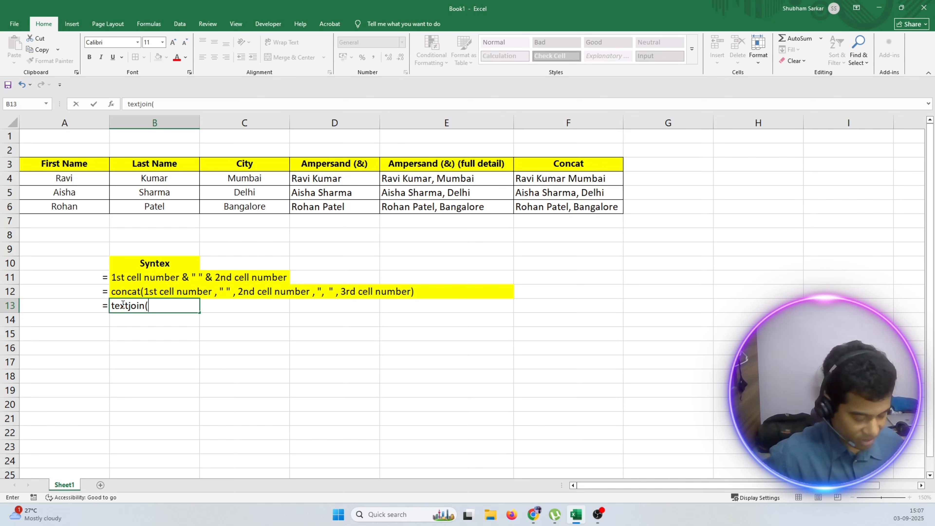
text(")
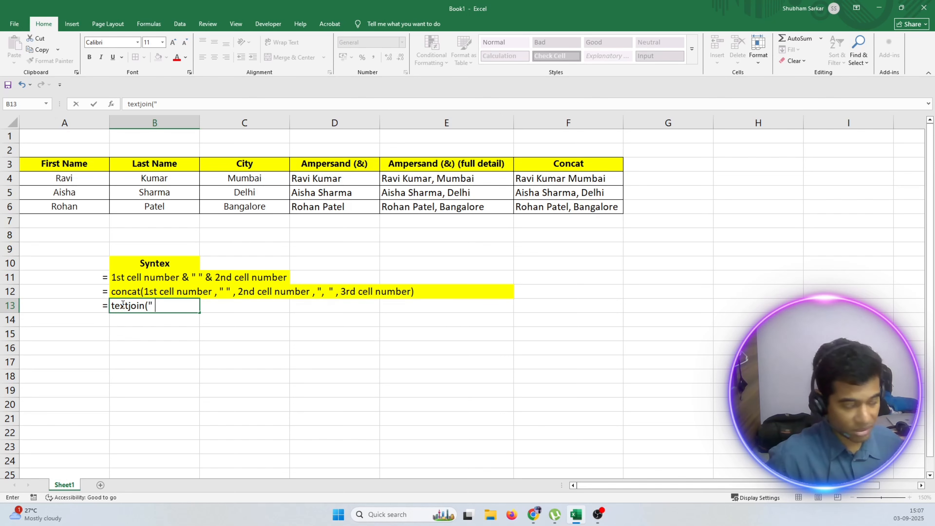
text( " , )
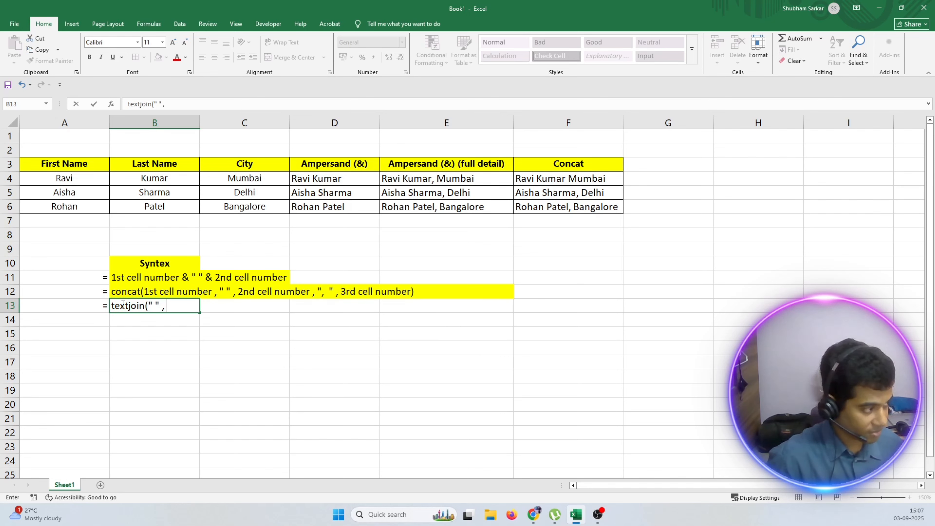
text(TR)
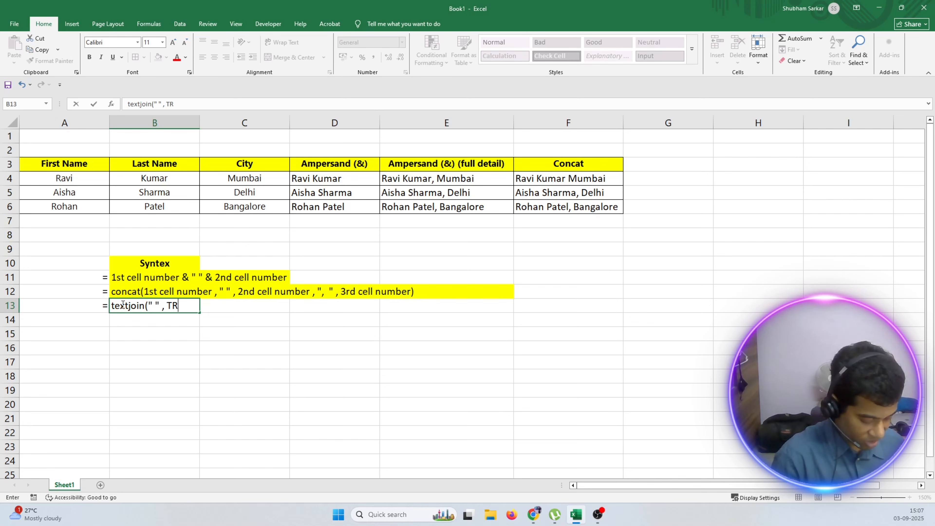
text(UE ,)
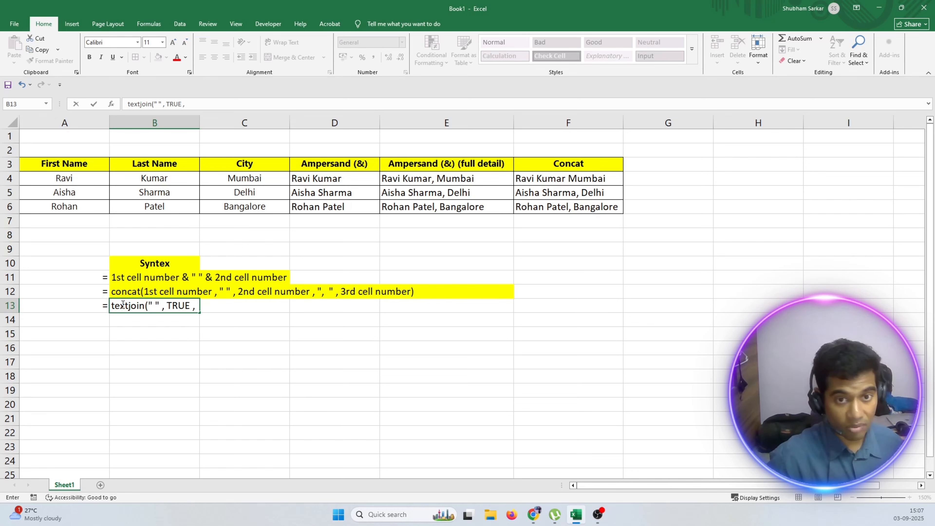
text(cell)
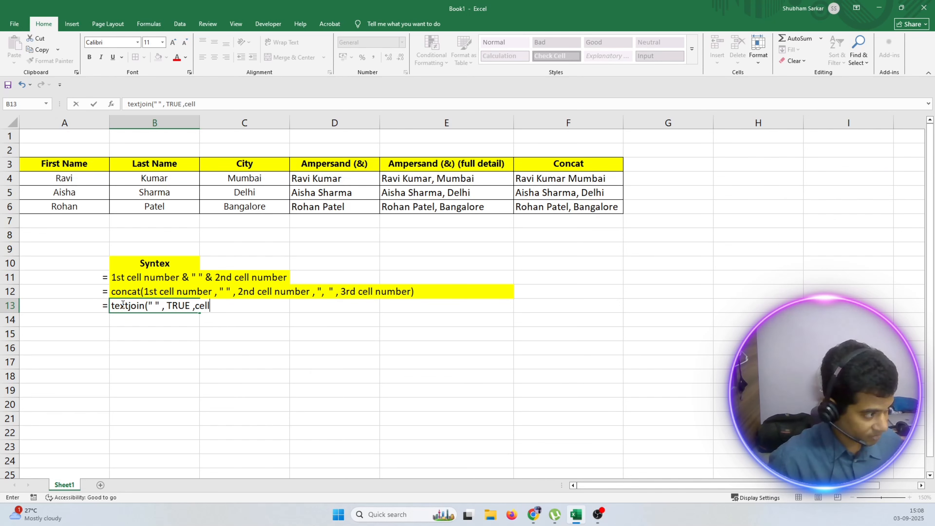
text( rang)
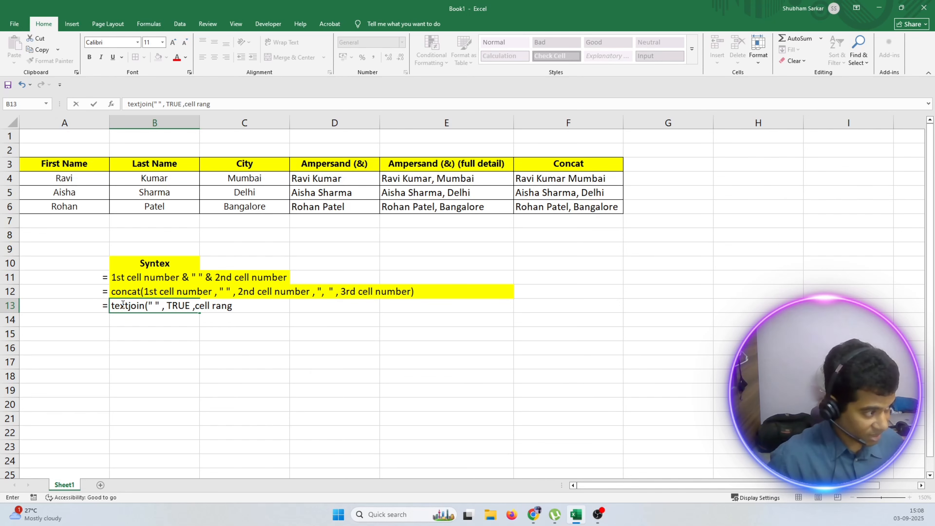
text(e )
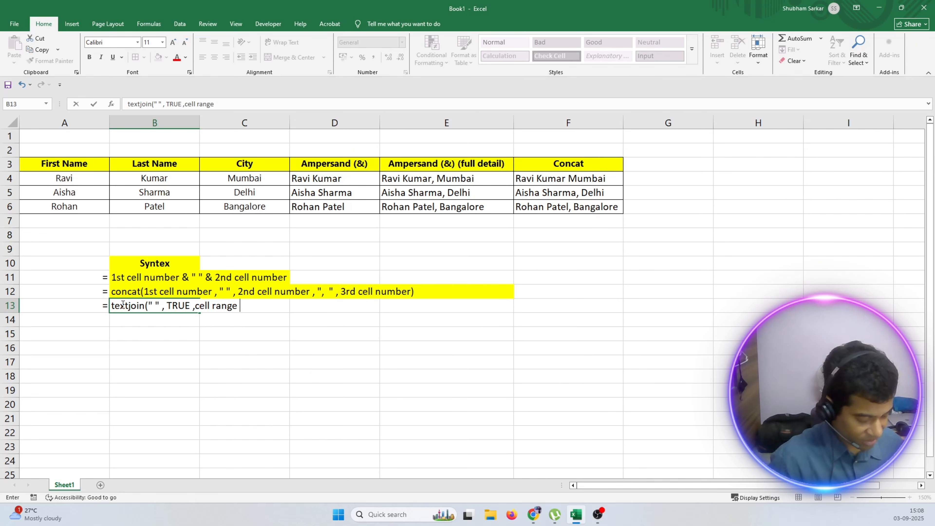
text(cell nu)
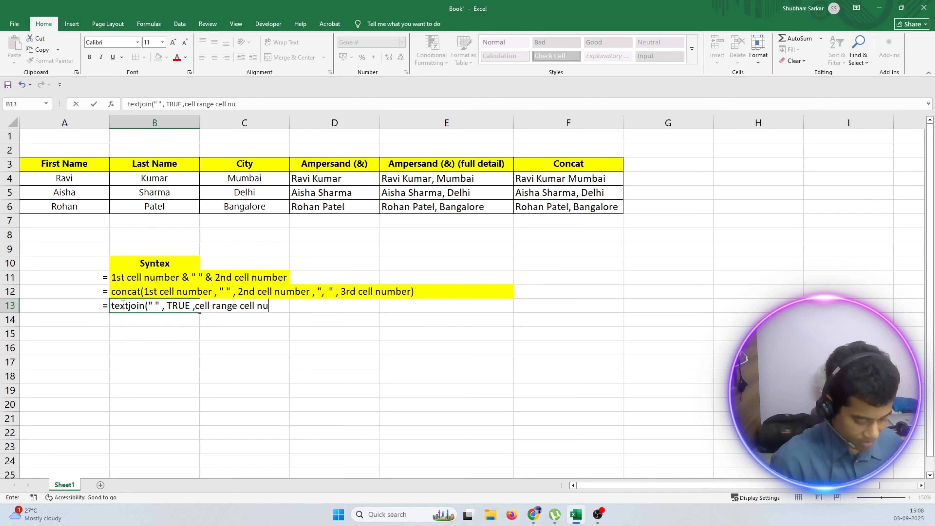
text(mber : )
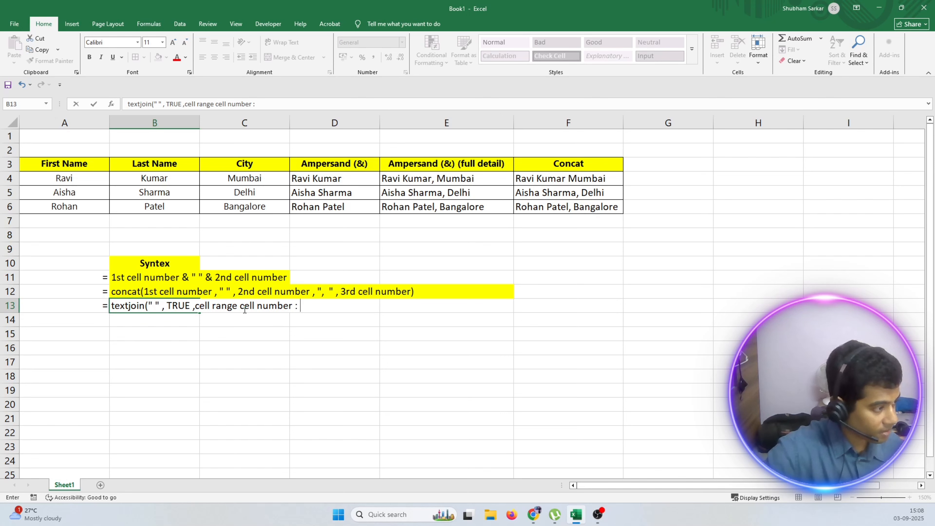
text(cell)
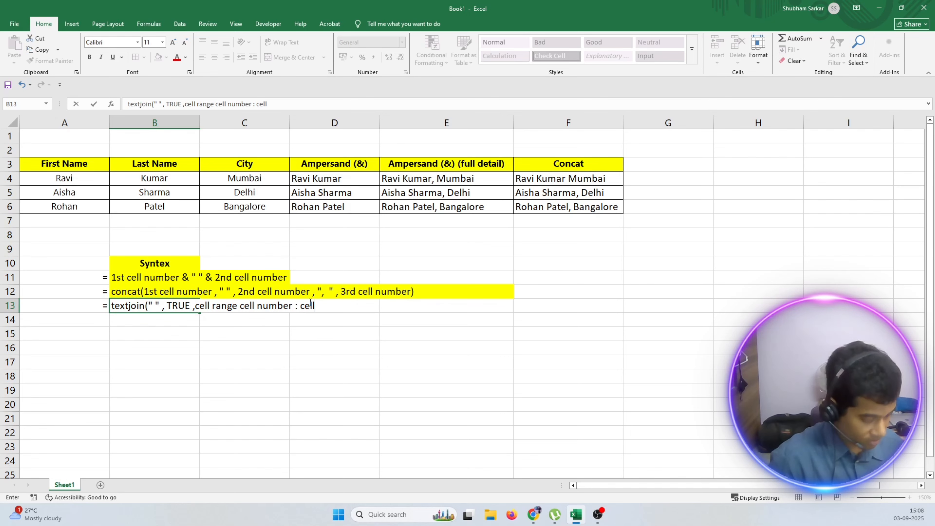
text( number)
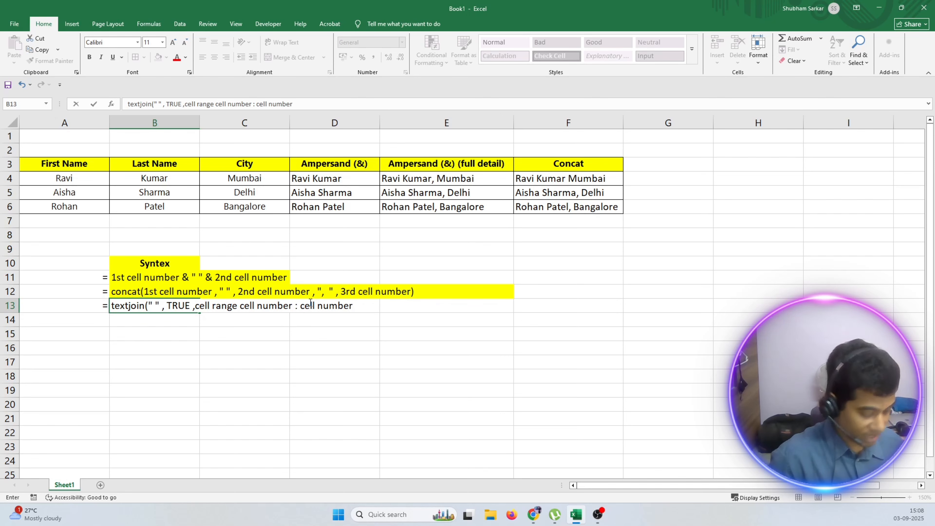
text())
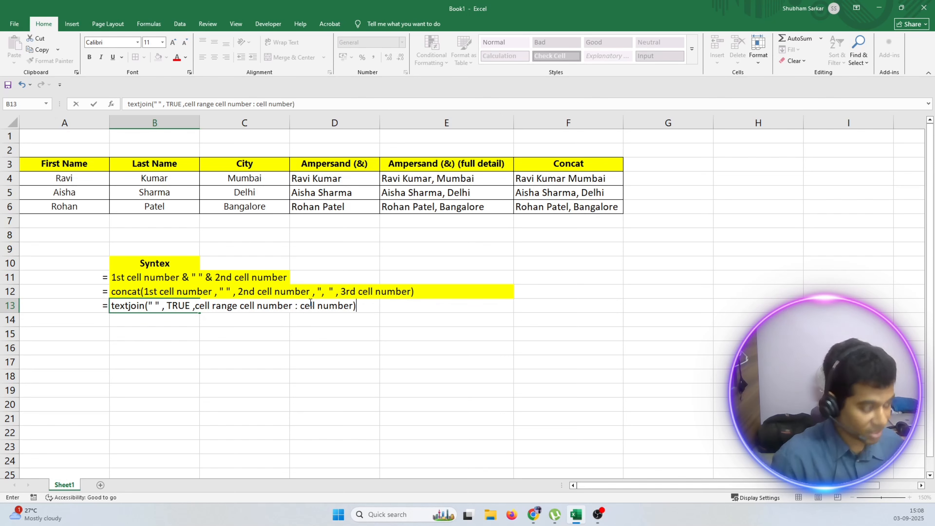
Bold "cell number : cell number" in B13's note and fill B13:D13 with yellow.
click(256, 305)
drag(240, 306, 354, 308)
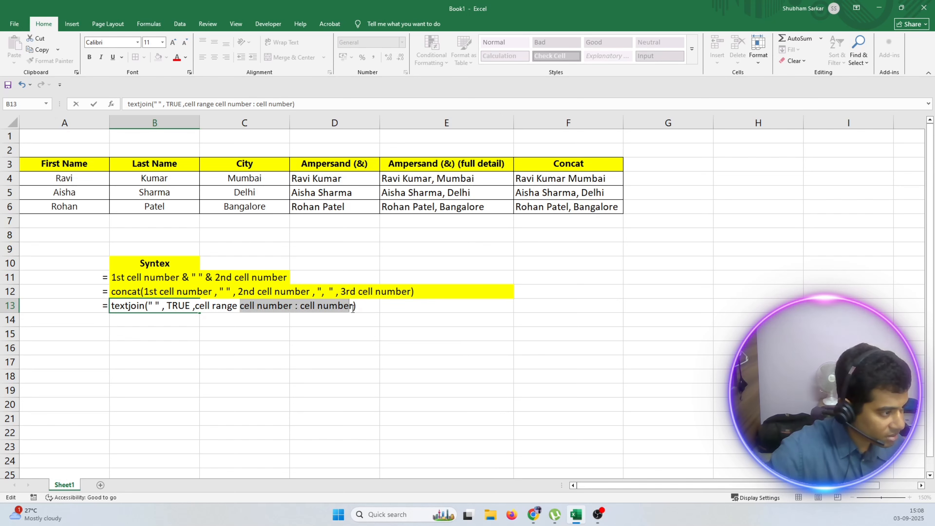
click(89, 57)
click(446, 461)
drag(128, 306, 363, 307)
click(158, 58)
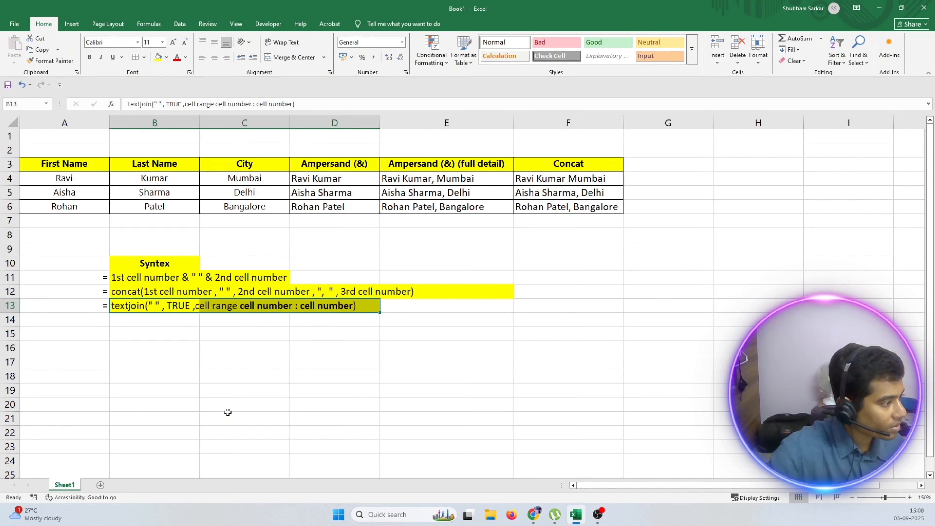
click(228, 412)
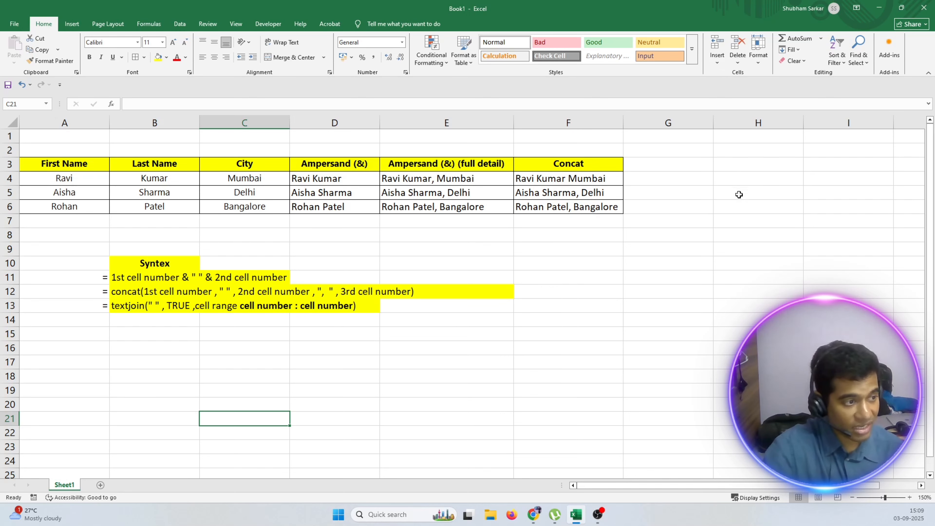
Enter the header "Textjoin" in G3 and apply all borders to F3:G6.
click(651, 163)
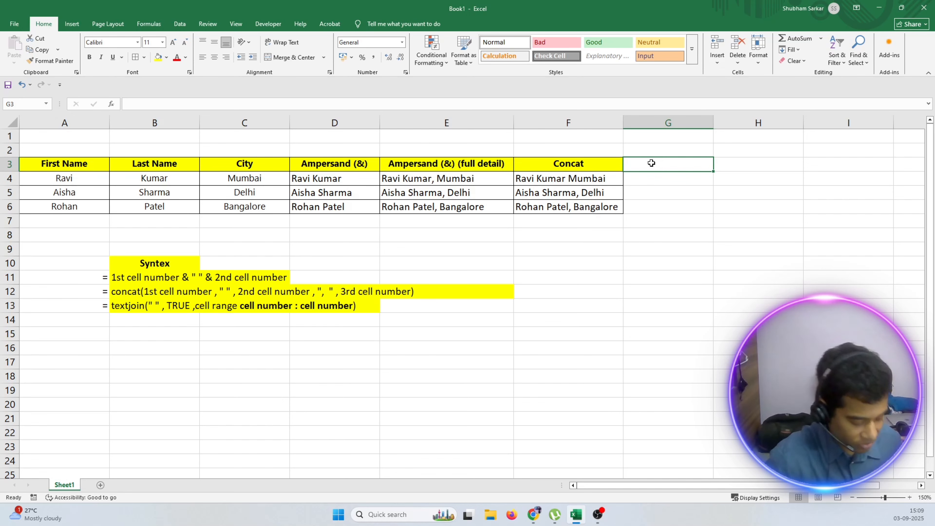
text(Text=)
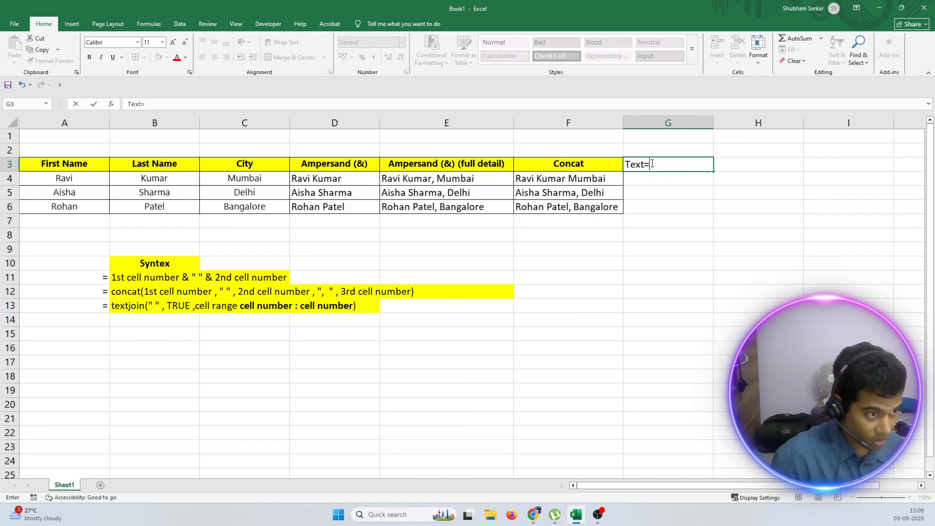
key(BackSpace)
text(join)
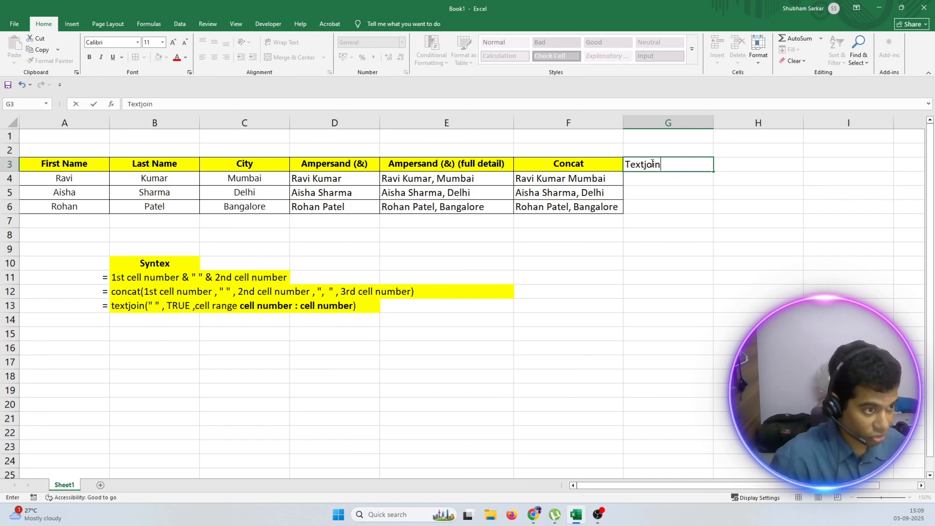
click(689, 293)
drag(605, 166, 643, 204)
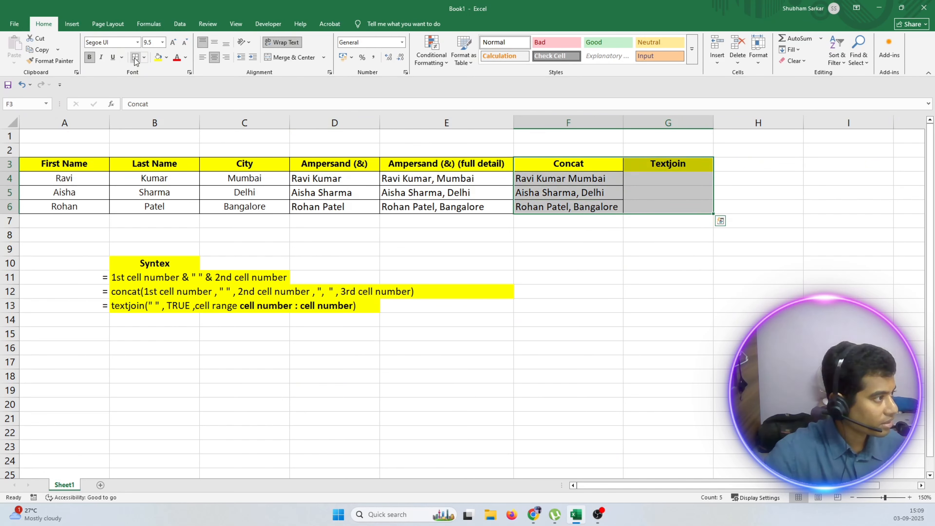
click(620, 233)
Start a formula in G4 with "=textjoin(".
click(633, 178)
text(=)
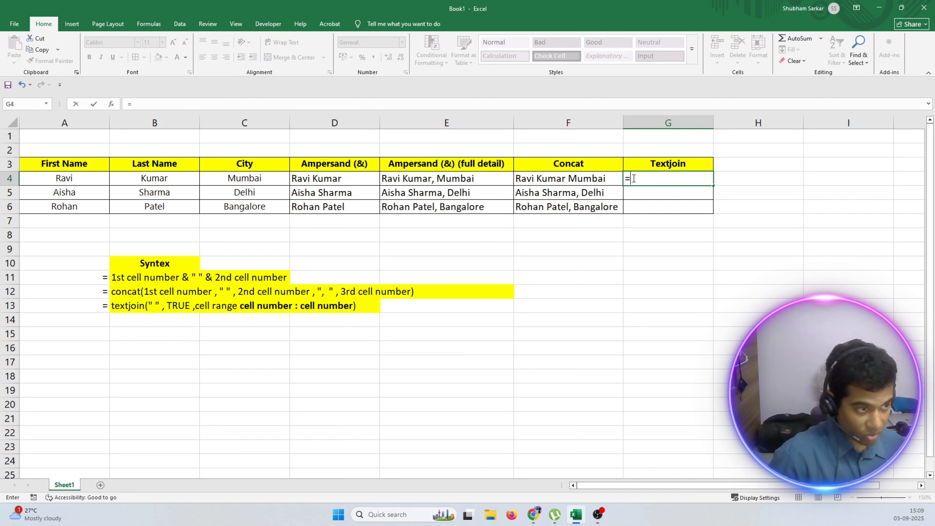
text(text)
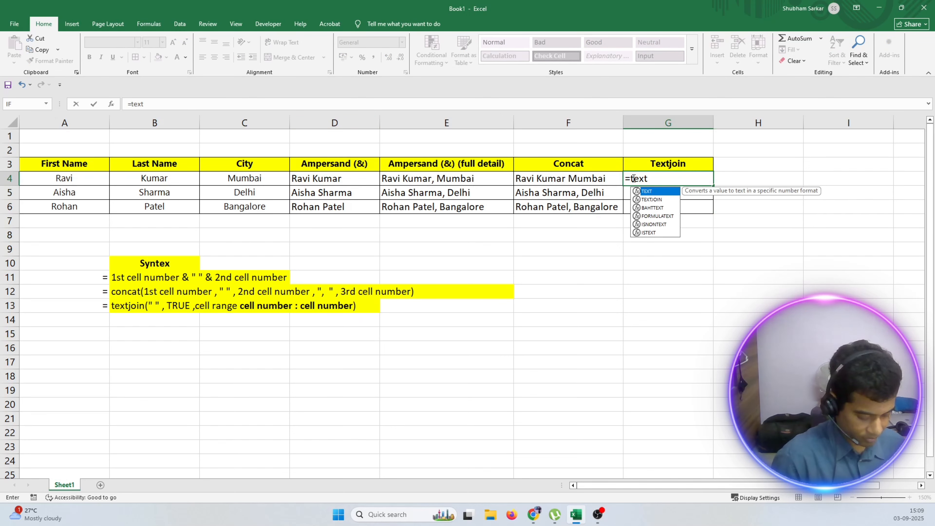
text(join()
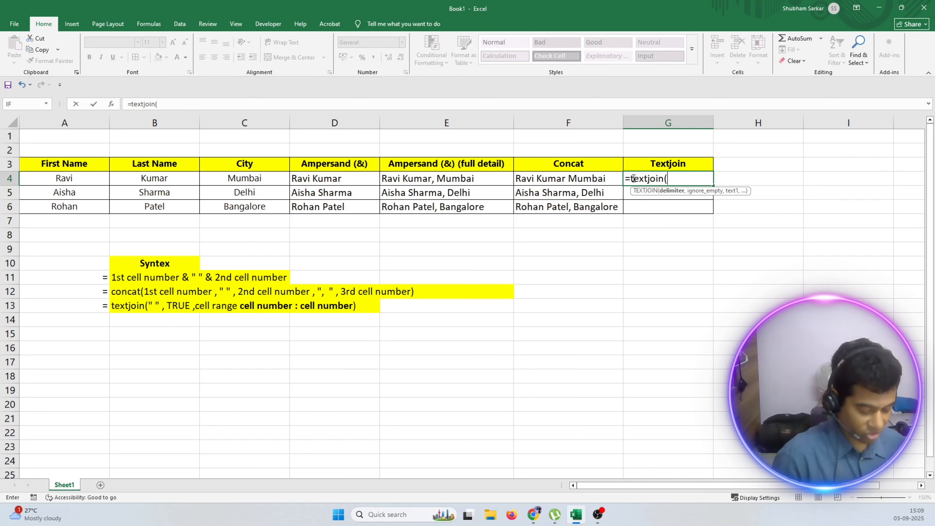
click(64, 179)
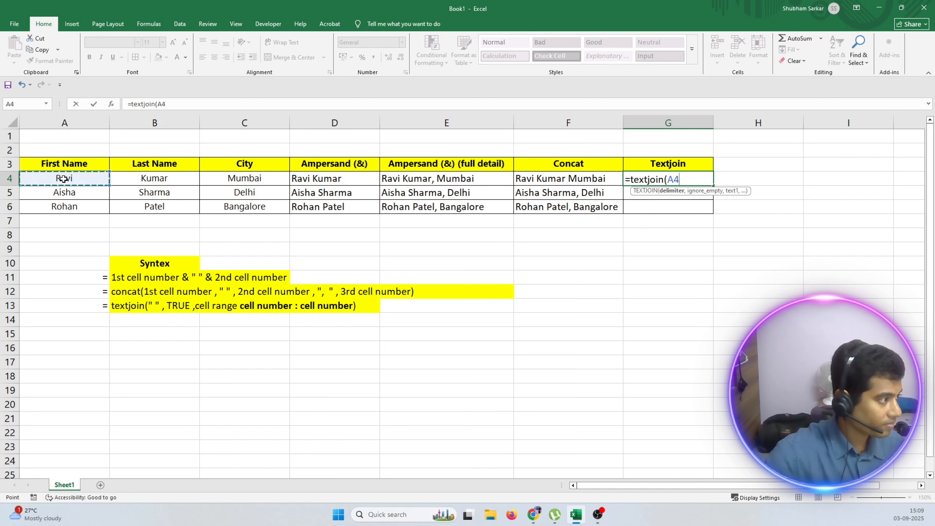
key(BackSpace)
key(BackSpace)
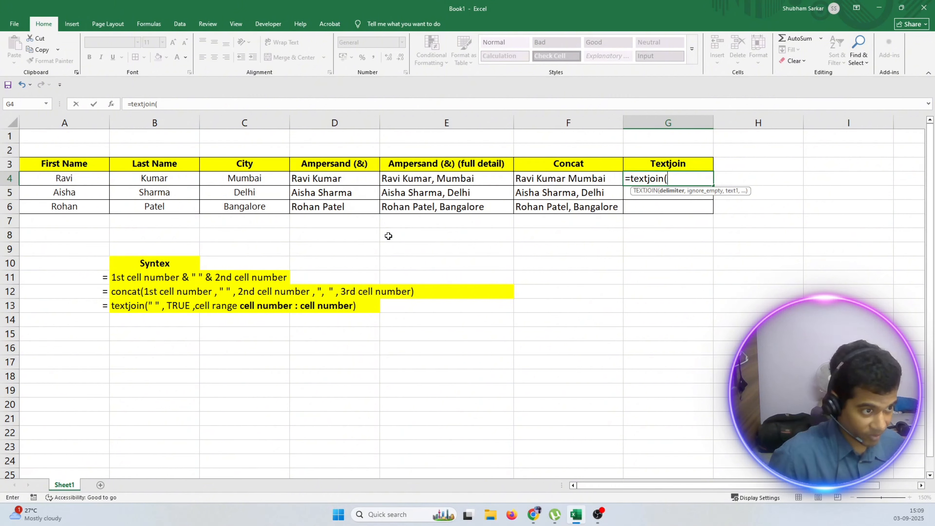
Give G4's TEXTJOIN formula the delimiter " " and True as its ignore_empty argument.
text(")
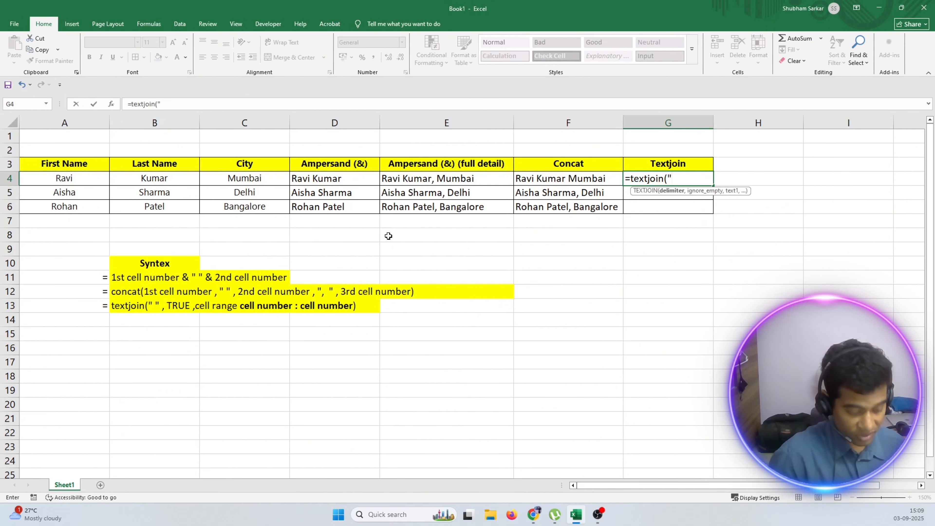
text( ")
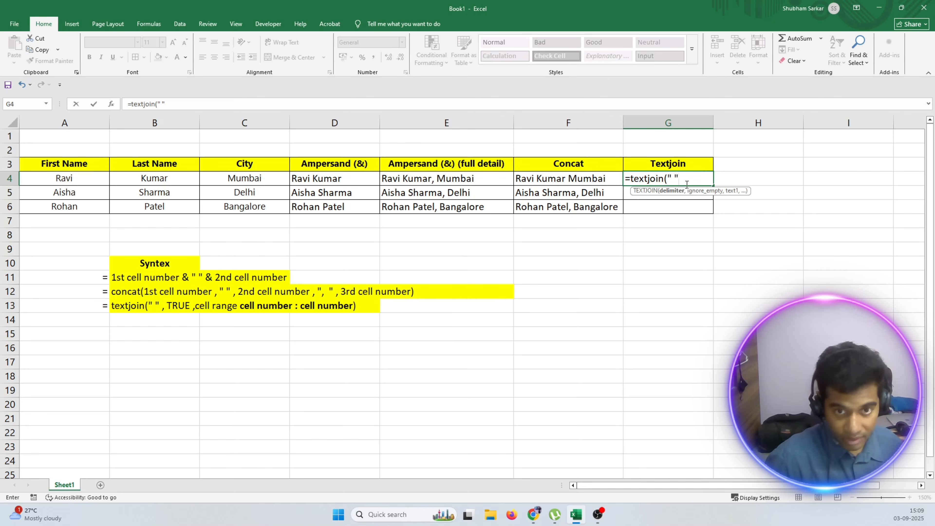
text(, Tr)
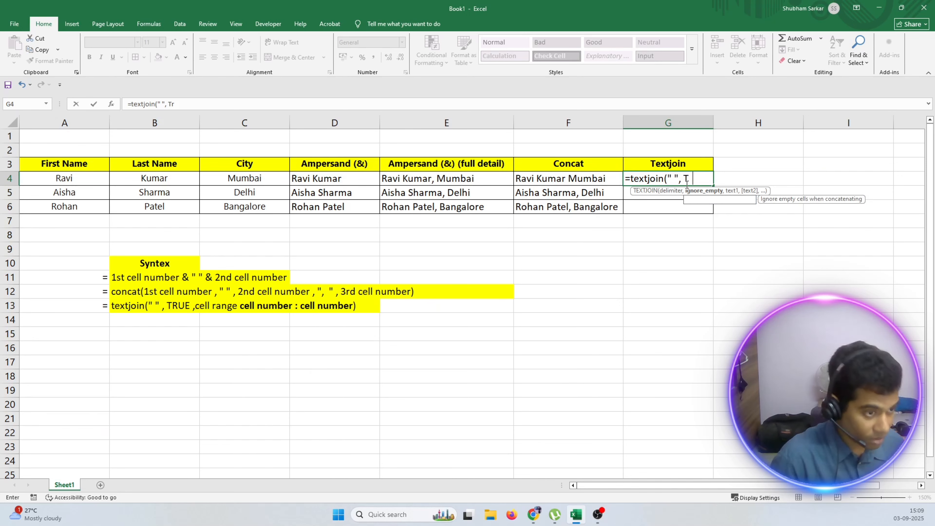
text(ue)
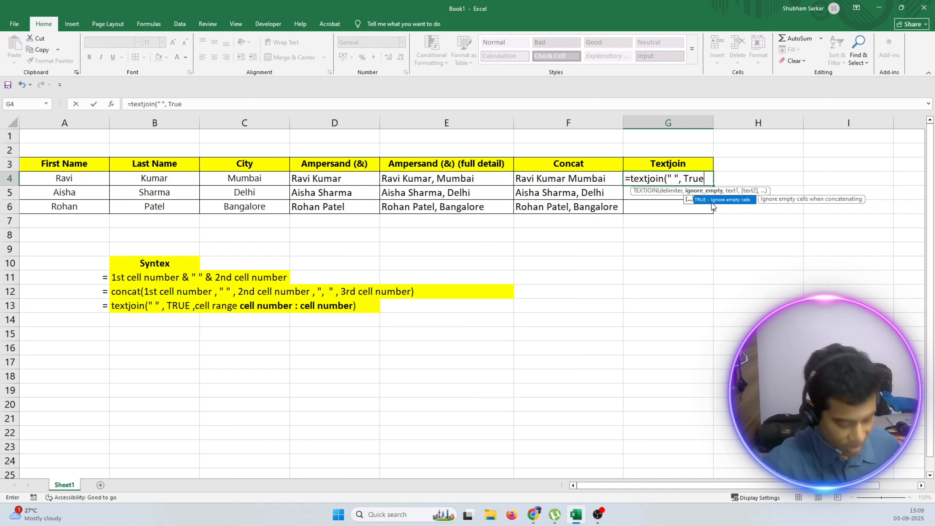
text( ,)
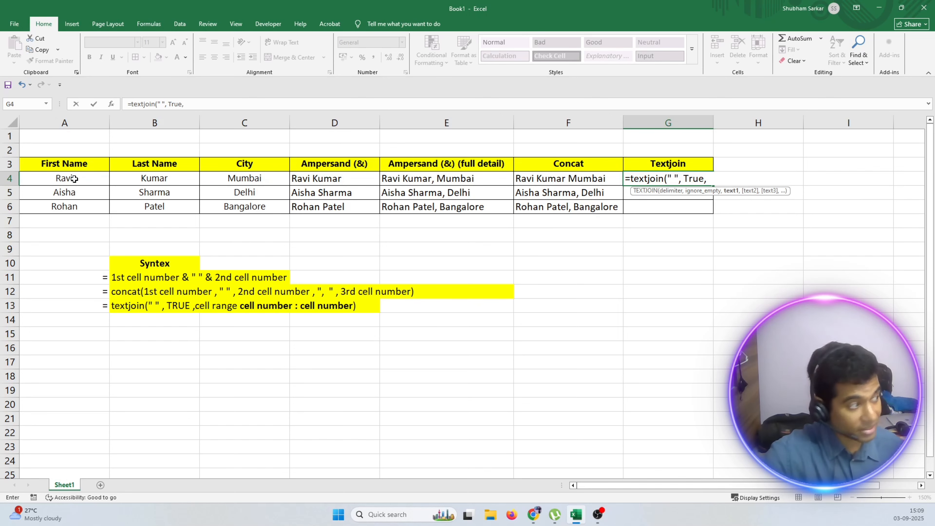
drag(74, 179, 218, 179)
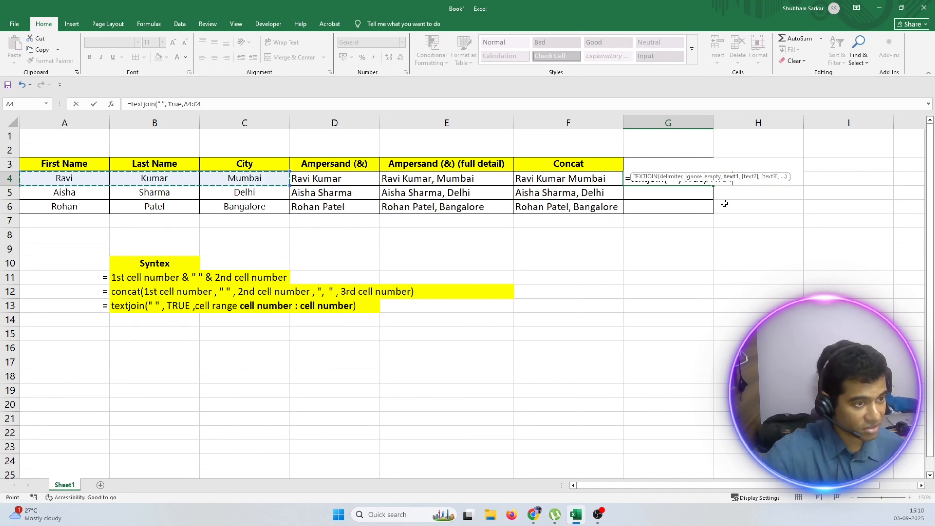
key(Escape)
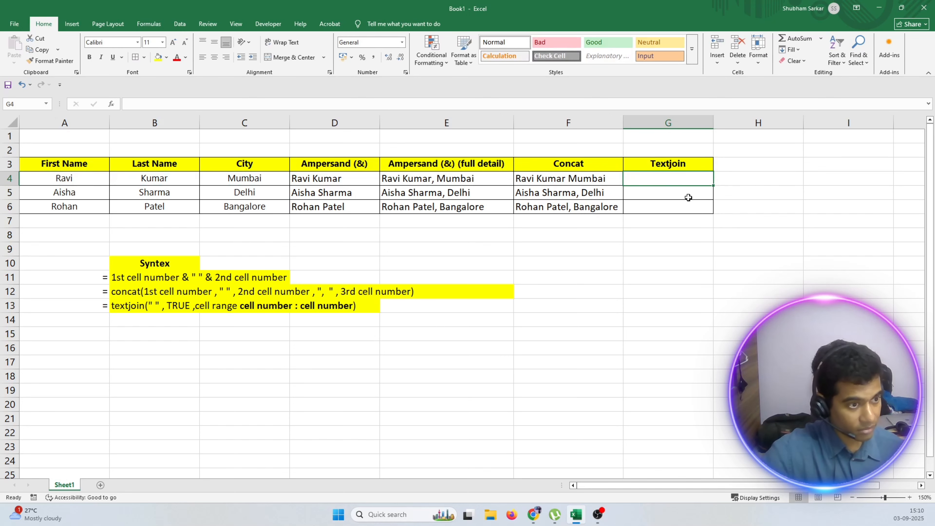
Start a TEXTJOIN formula in G4 with delimiter " " and true as its ignore_empty argument.
double_click(685, 180)
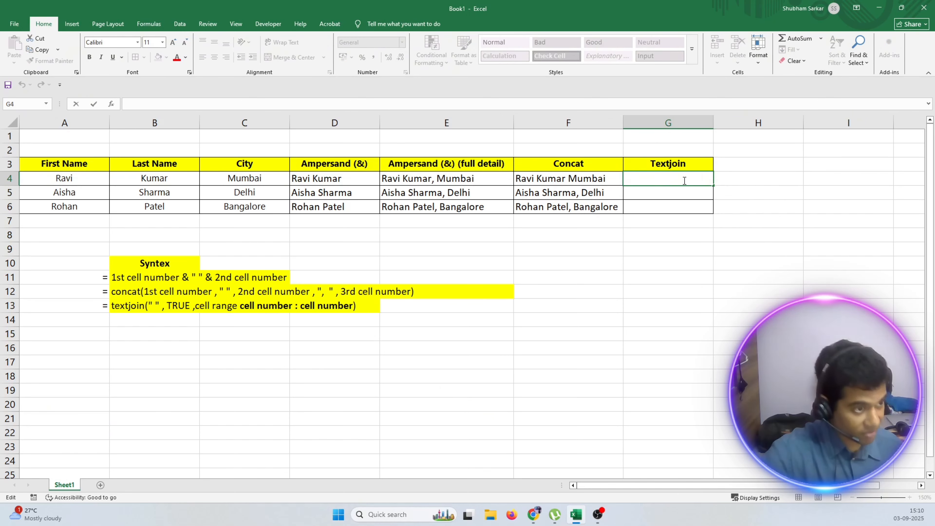
text(=)
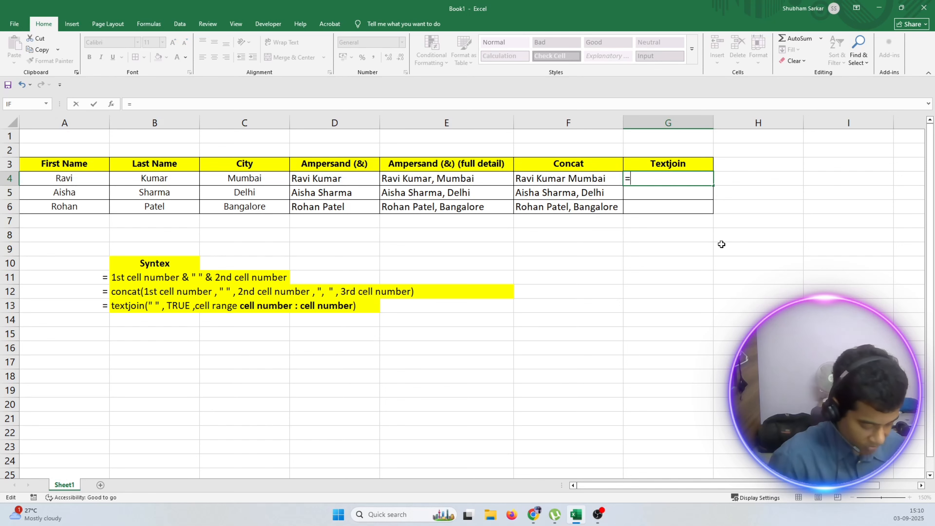
text(textjoin)
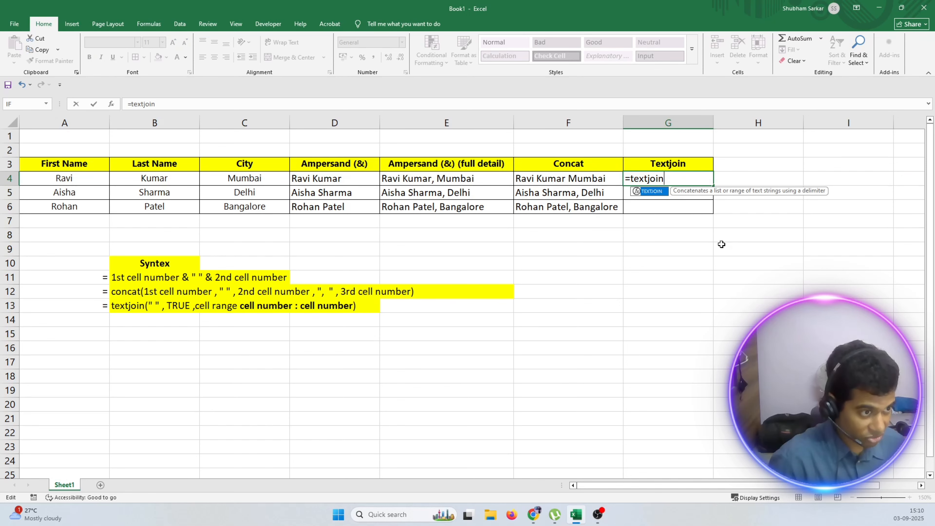
text((")
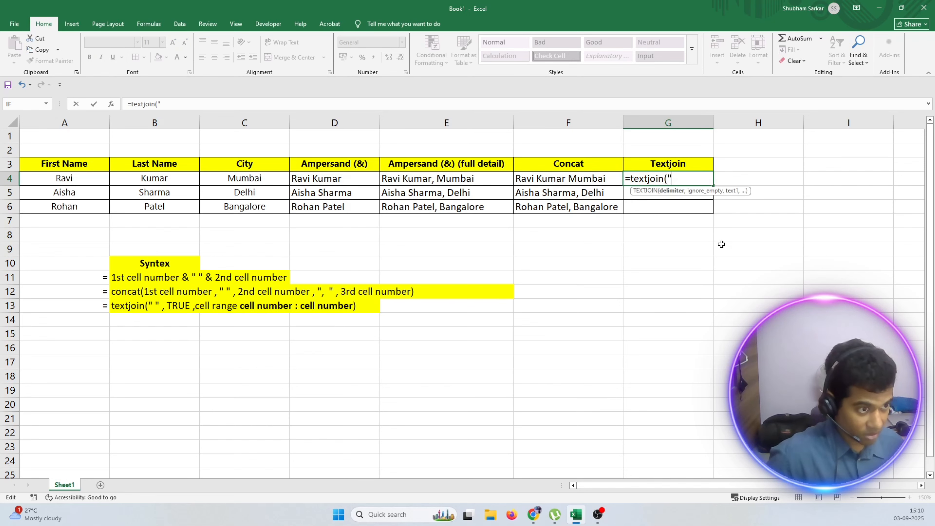
text( ",)
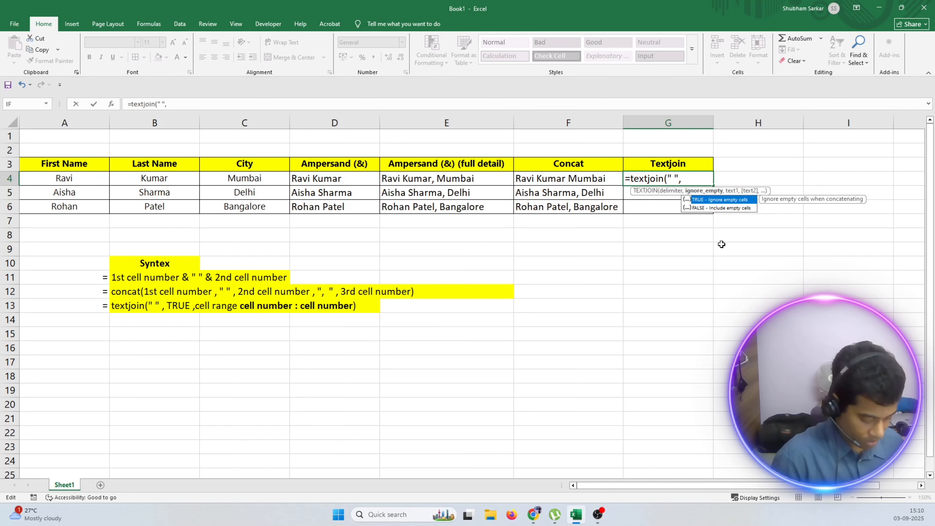
text(true)
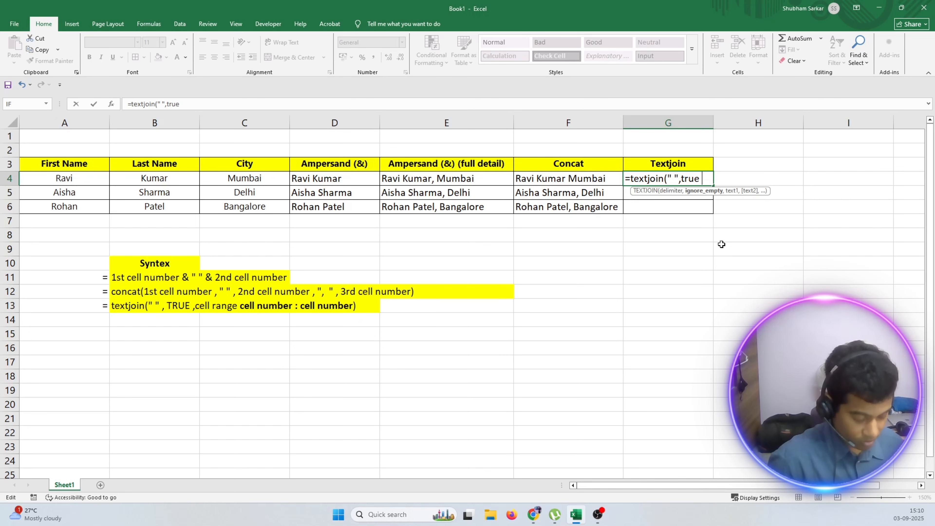
text( ,)
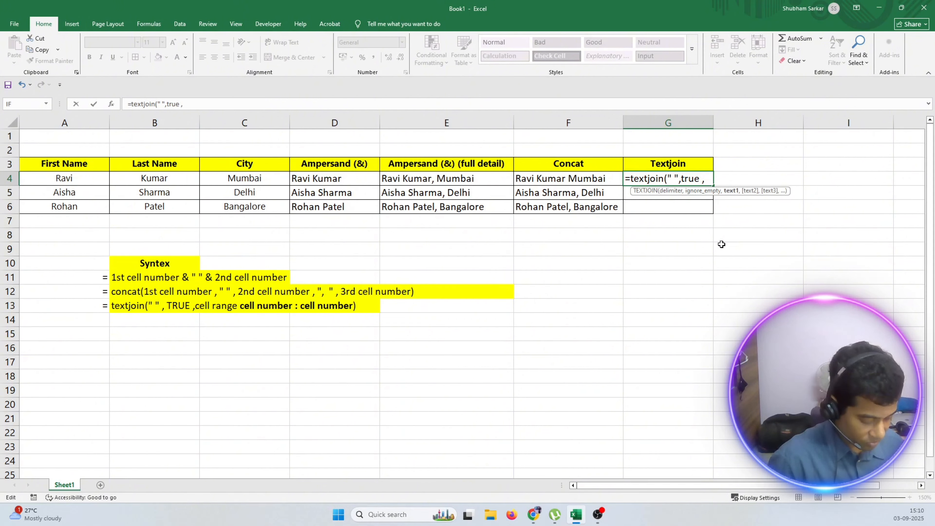
text( A4":)
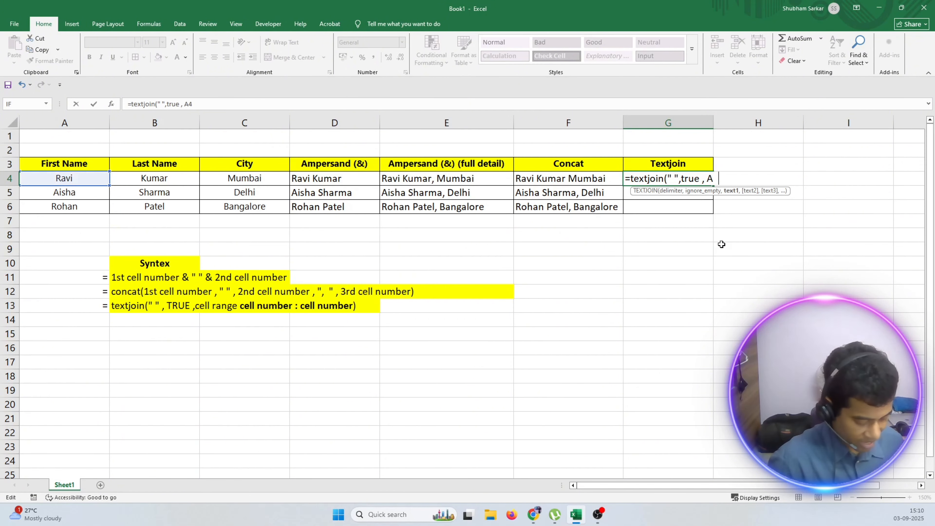
Complete G4's TEXTJOIN formula with the range A4:C4 and widen column G to fit the joined text.
key(BackSpace)
key(BackSpace)
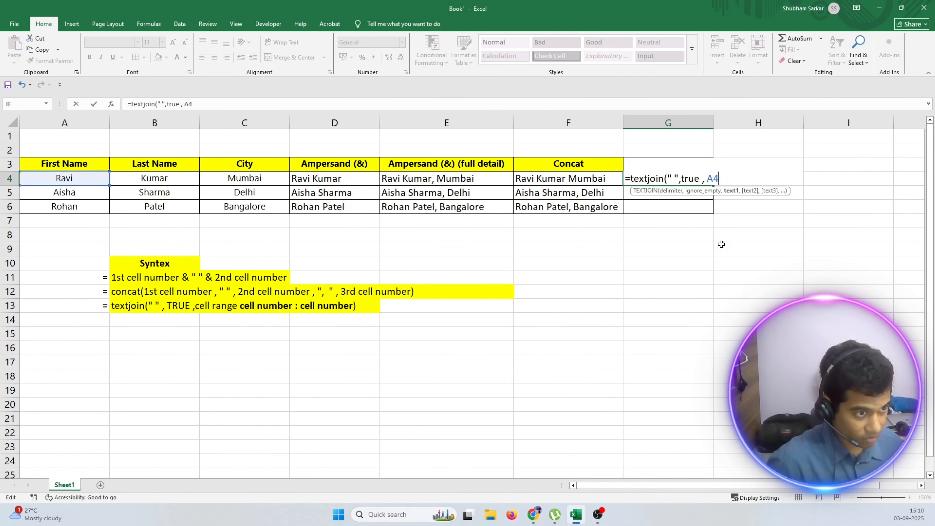
text(:c)
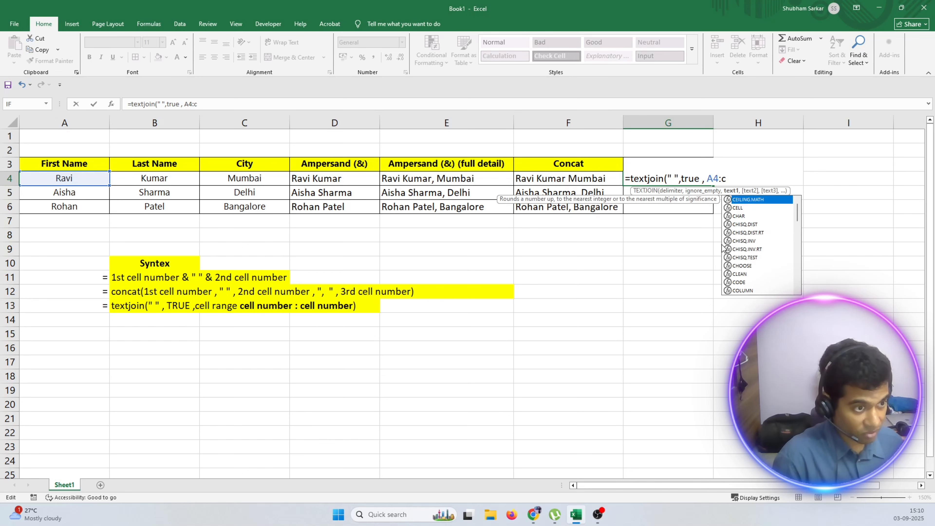
key(Escape)
key(BackSpace)
text(C4)
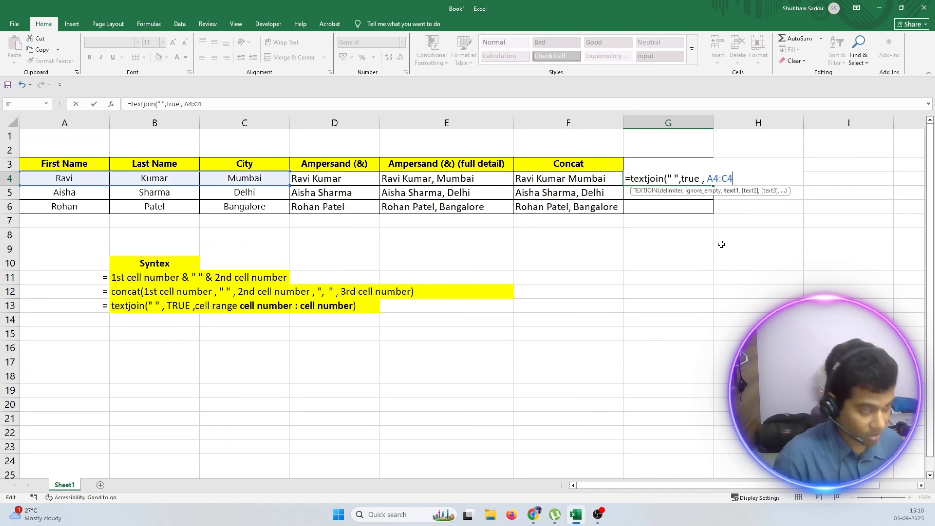
text())
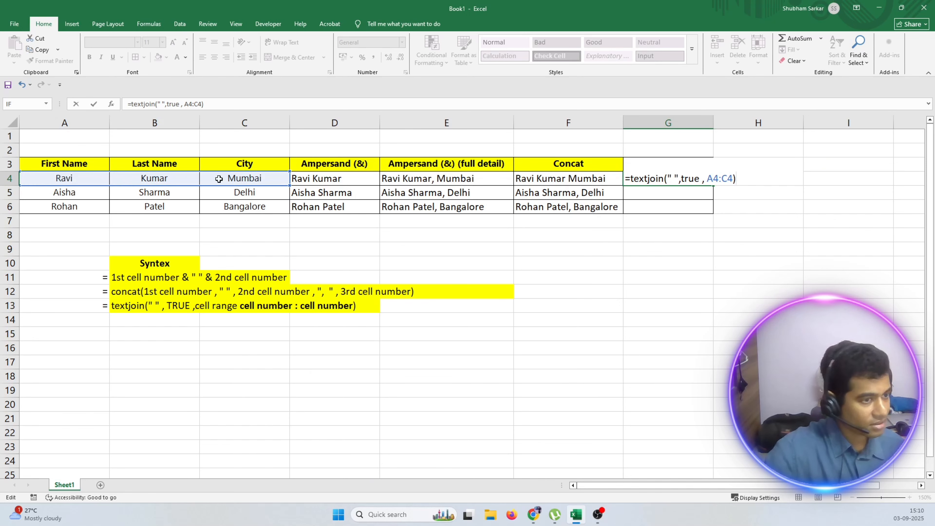
key(Return)
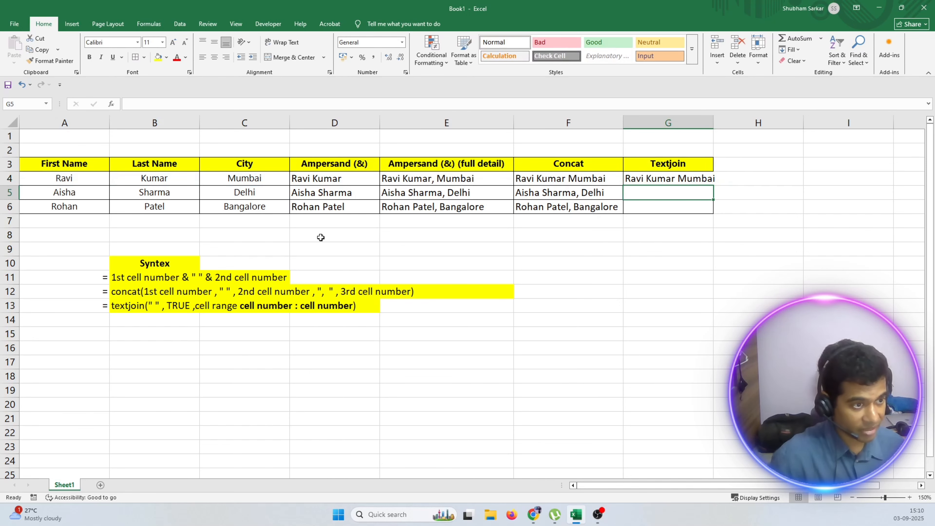
drag(713, 123, 749, 122)
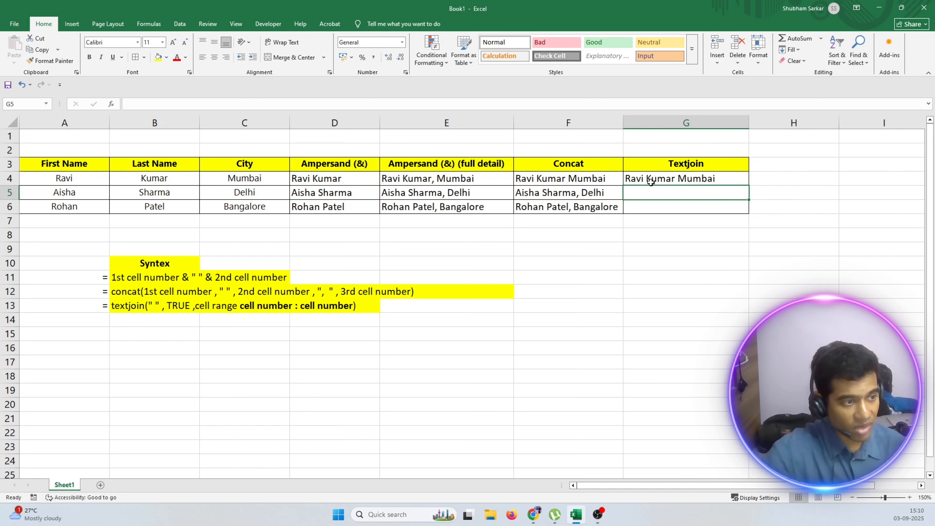
Start a TEXTJOIN formula in G5 with delimiter "," and true as its ignore_empty argument.
double_click(662, 193)
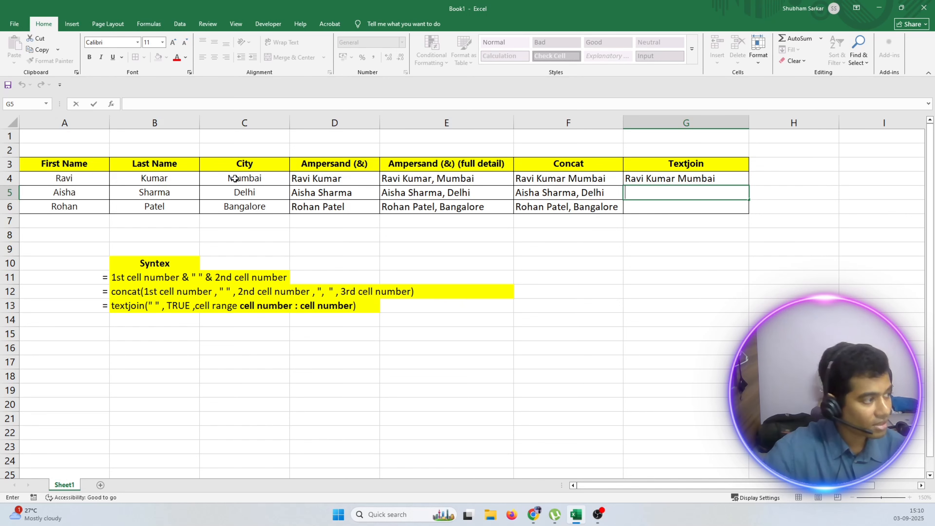
text(=text)
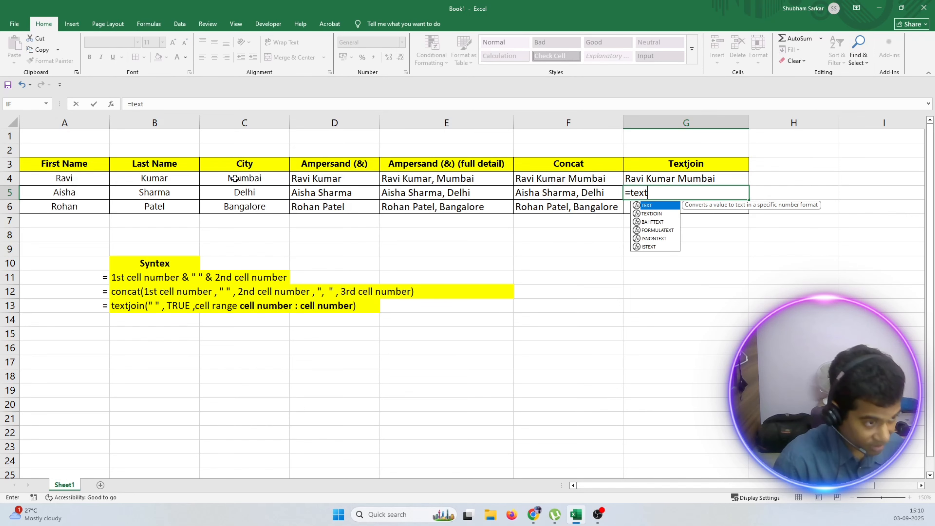
text(join)
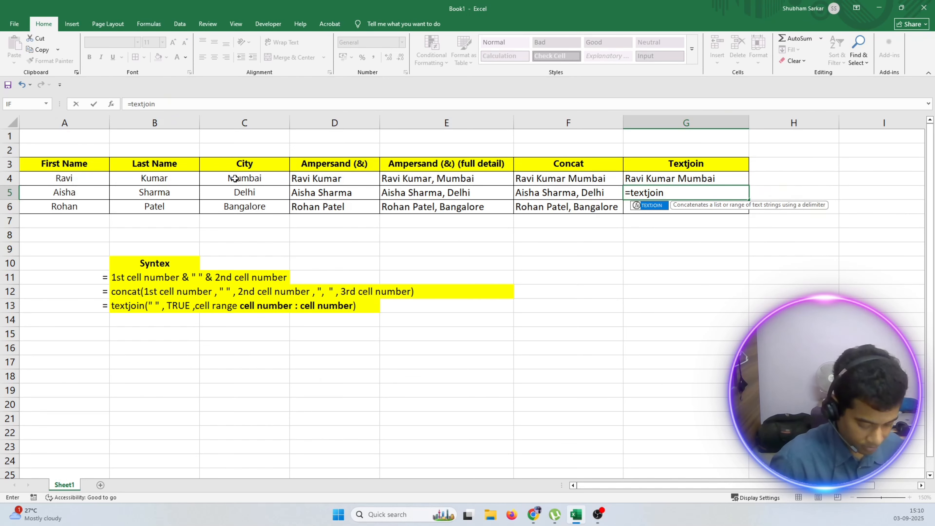
text((")
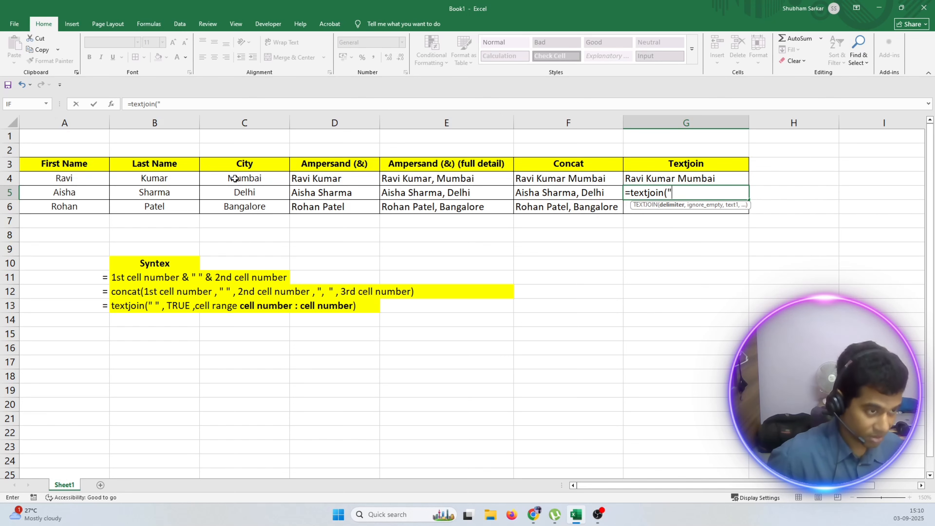
text(,)
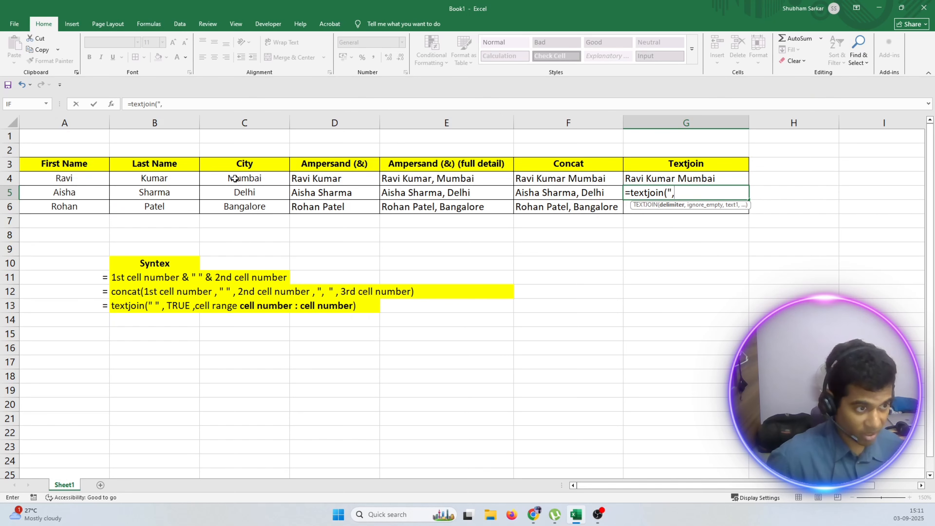
text(",)
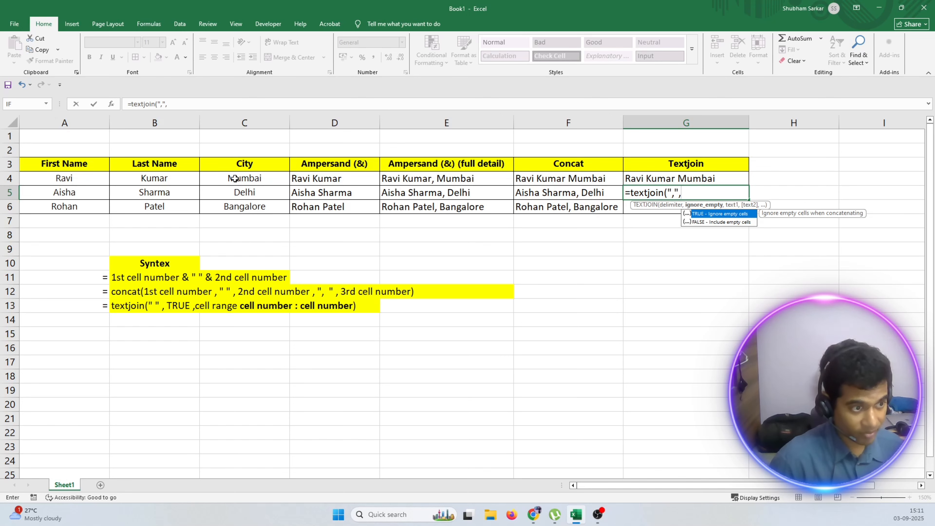
text(t)
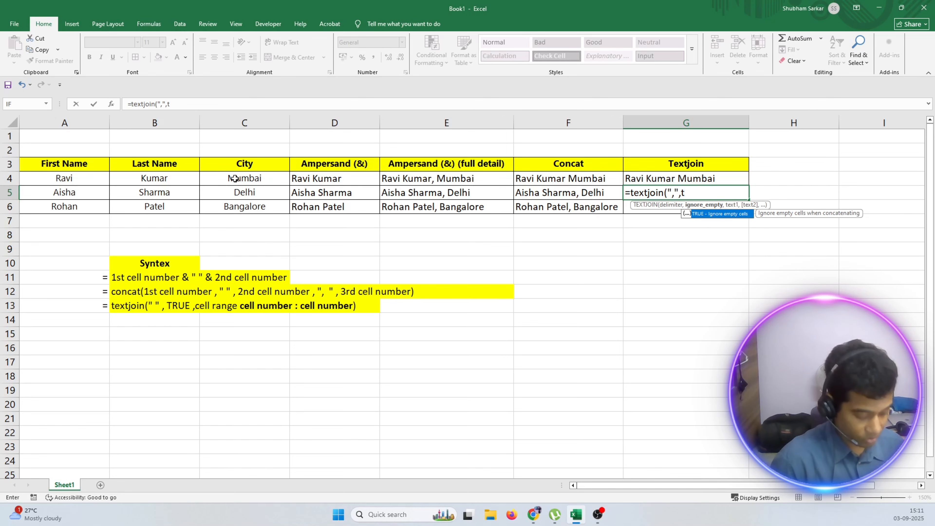
text(rue,)
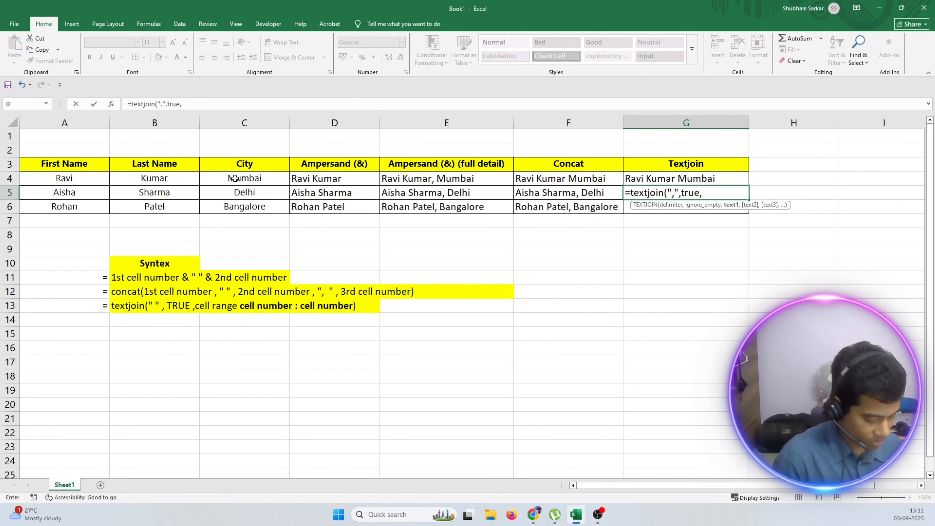
Complete G5's TEXTJOIN formula with the range a5:c5.
text(a)
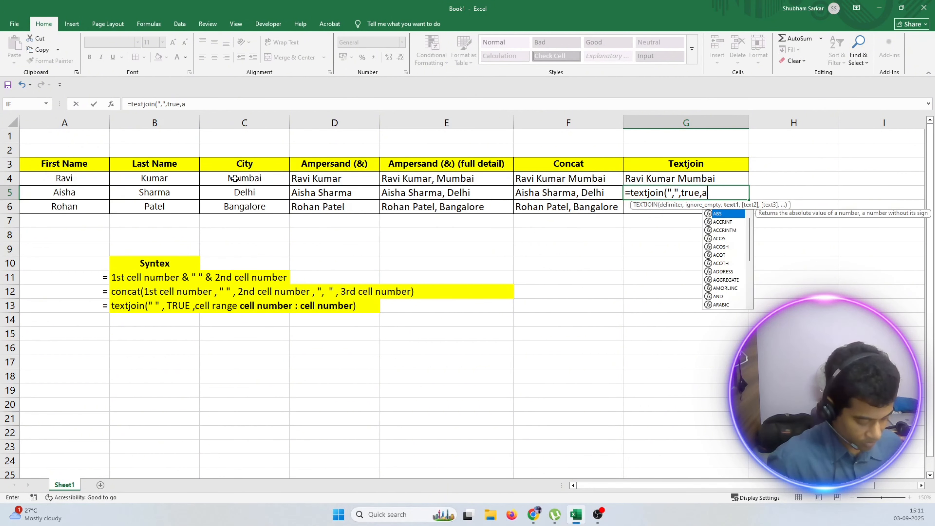
text(5:c)
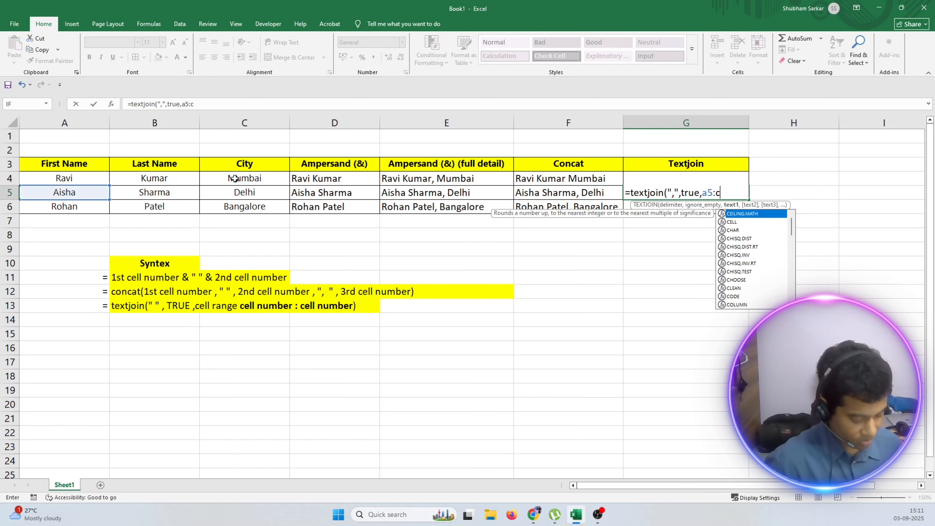
text(5))
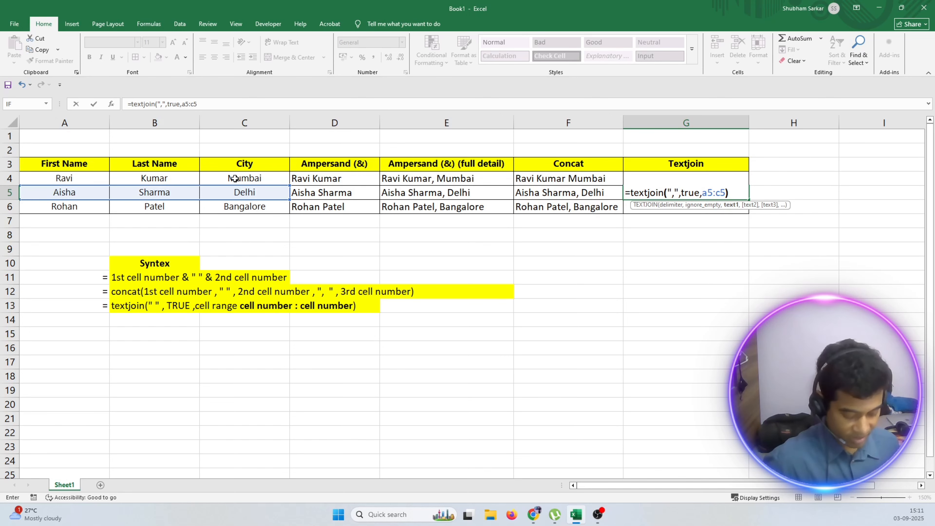
key(Return)
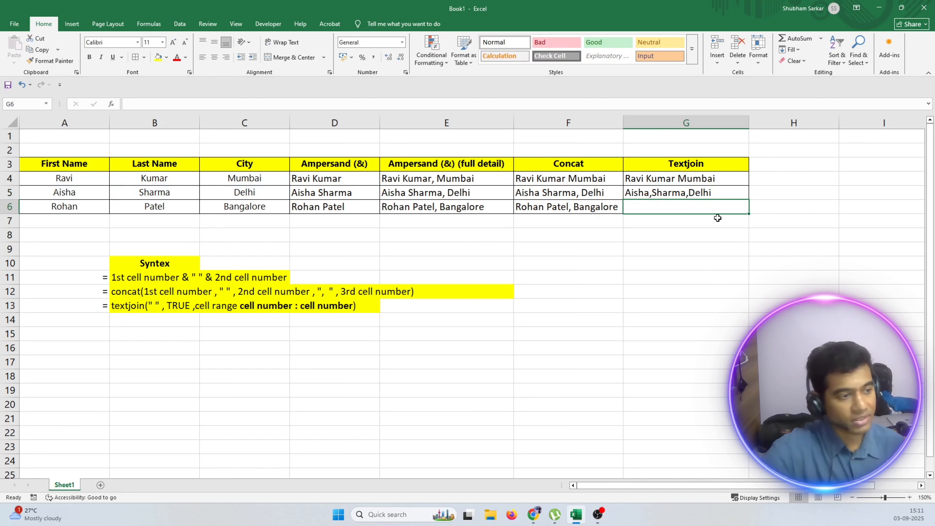
Examine the first name, last name and city cells in A5:C5 that G5's TEXTJOIN formula combines.
click(54, 192)
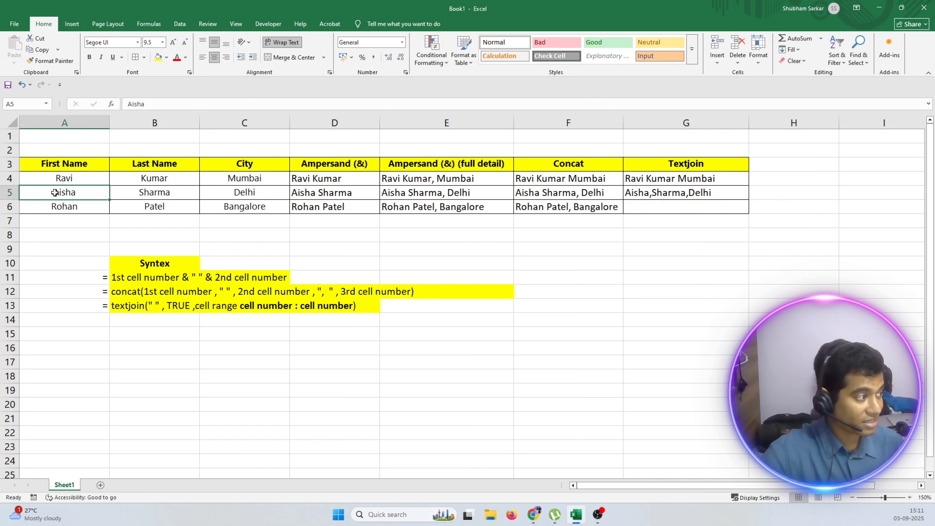
click(133, 191)
click(88, 194)
click(229, 197)
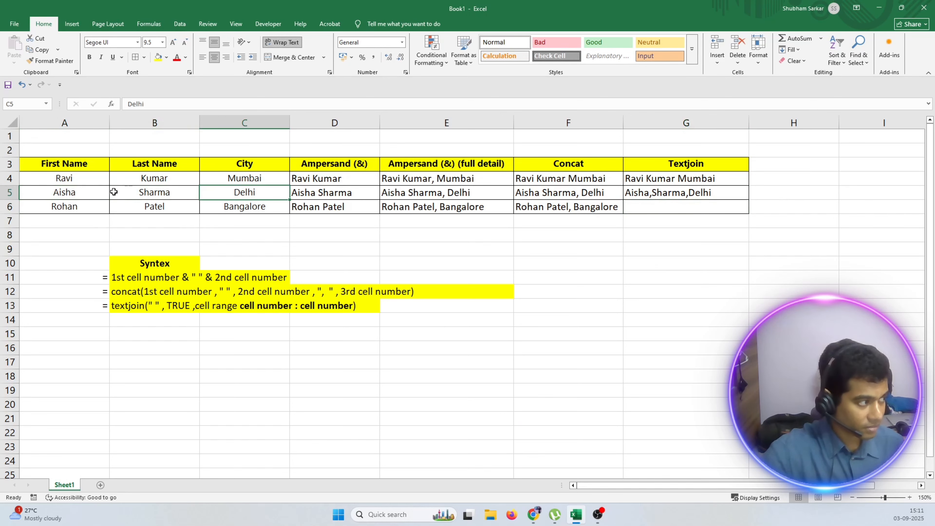
click(88, 192)
click(141, 194)
click(225, 197)
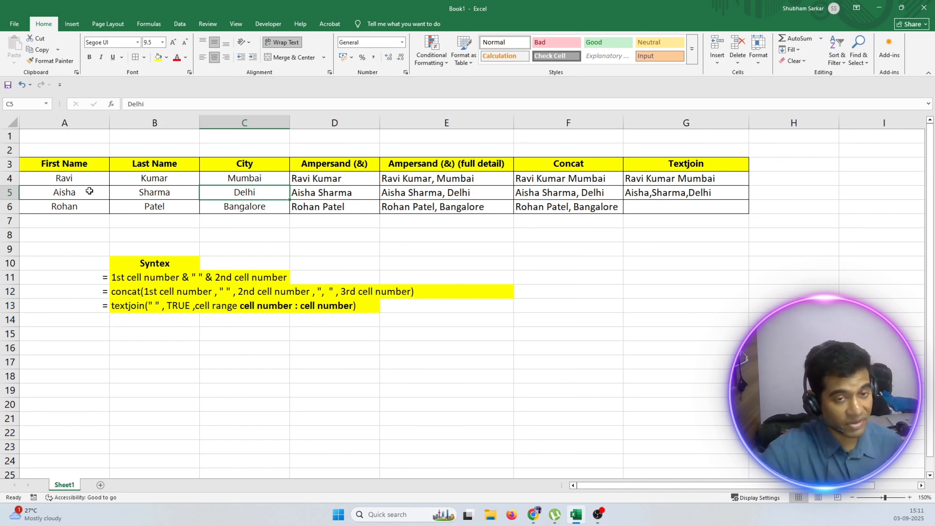
drag(77, 190, 245, 191)
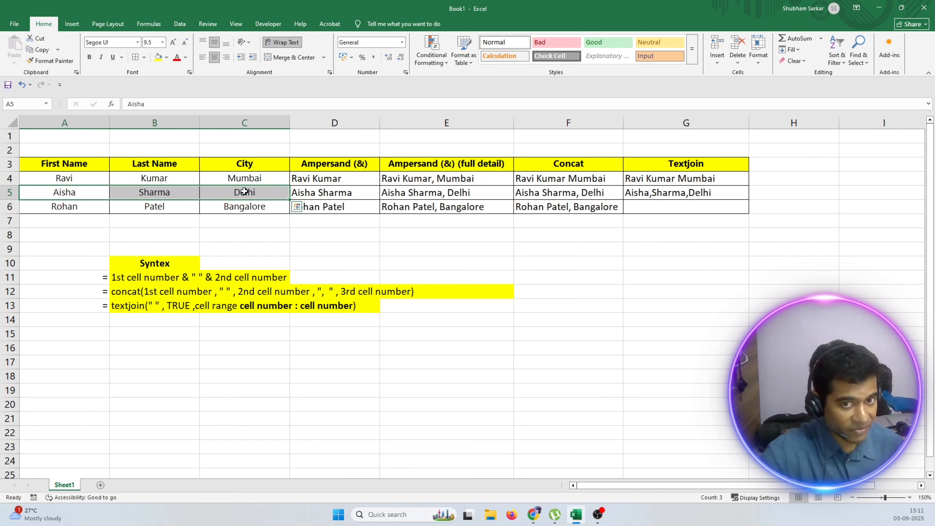
click(46, 194)
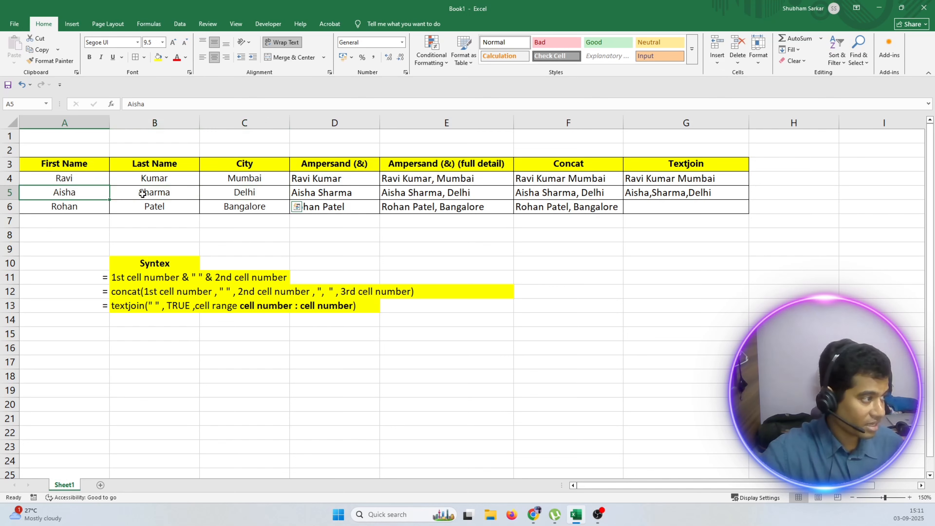
click(255, 195)
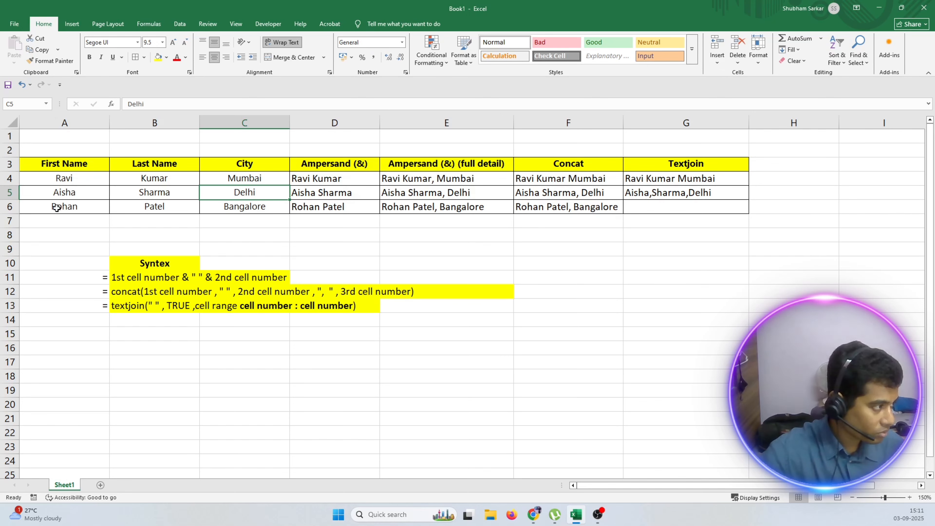
click(57, 190)
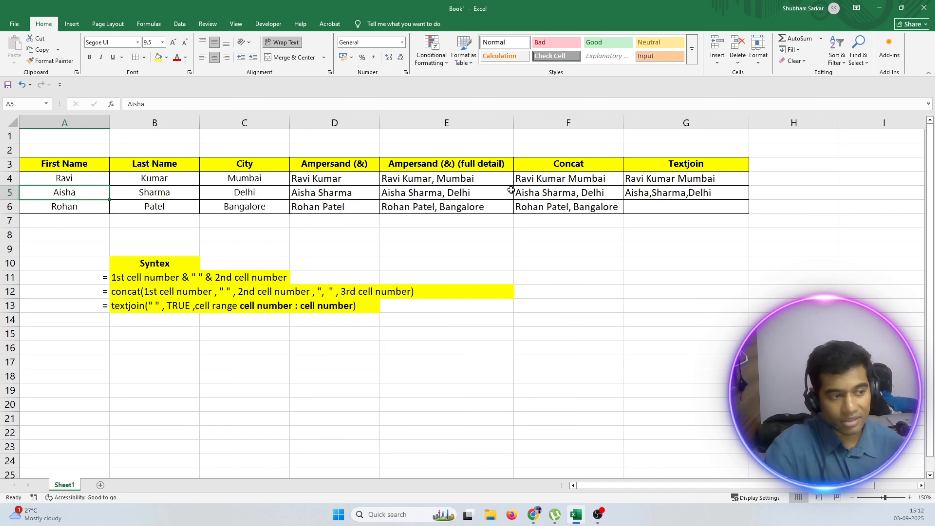
Enter a TEXTJOIN formula in G6 with delimiter "$", true as its ignore_empty argument and the range A6:C6.
double_click(637, 207)
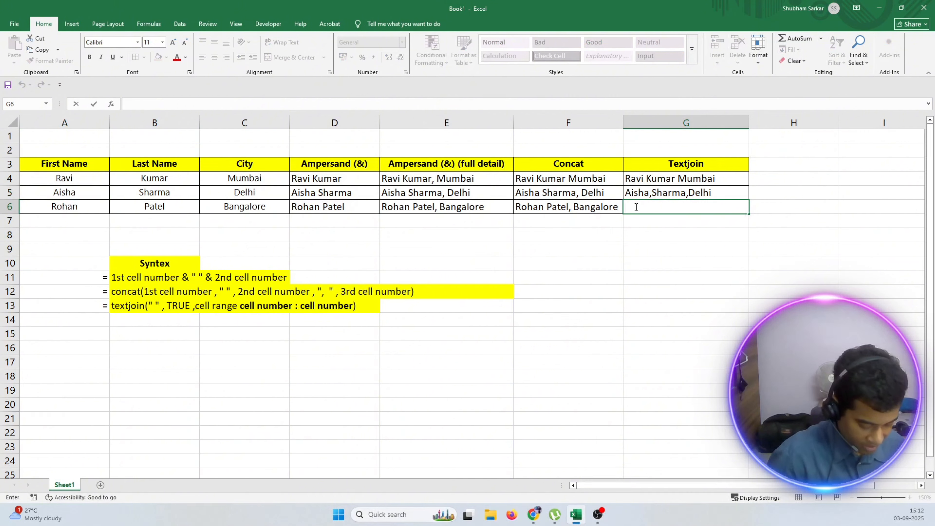
text(=textjoin)
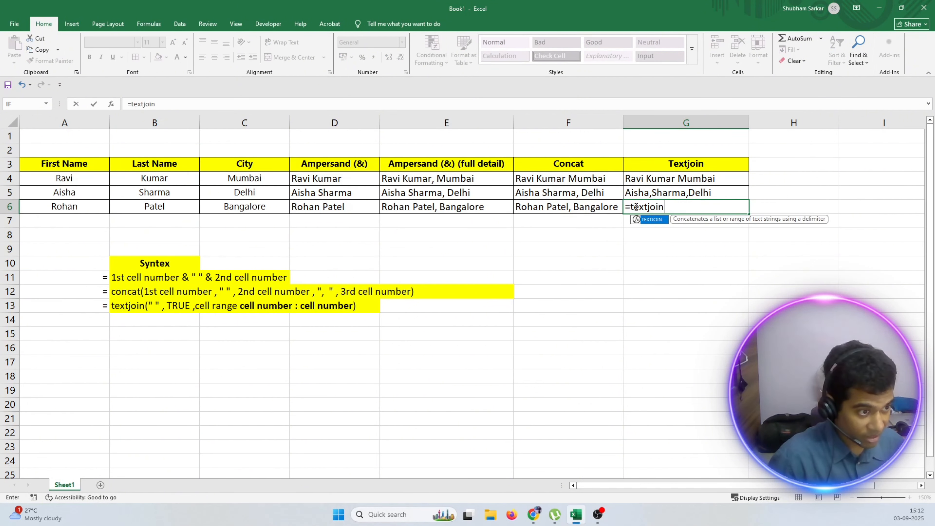
text((")
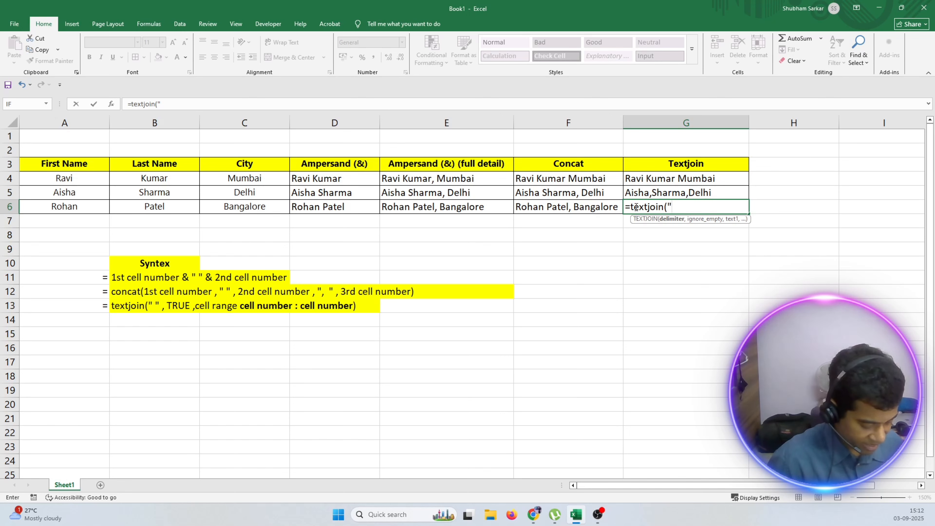
text($)
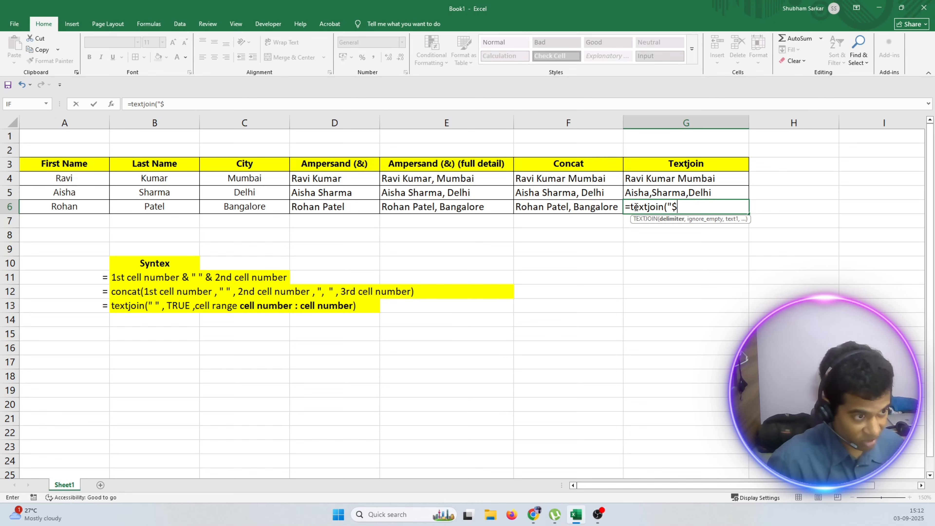
text(" , )
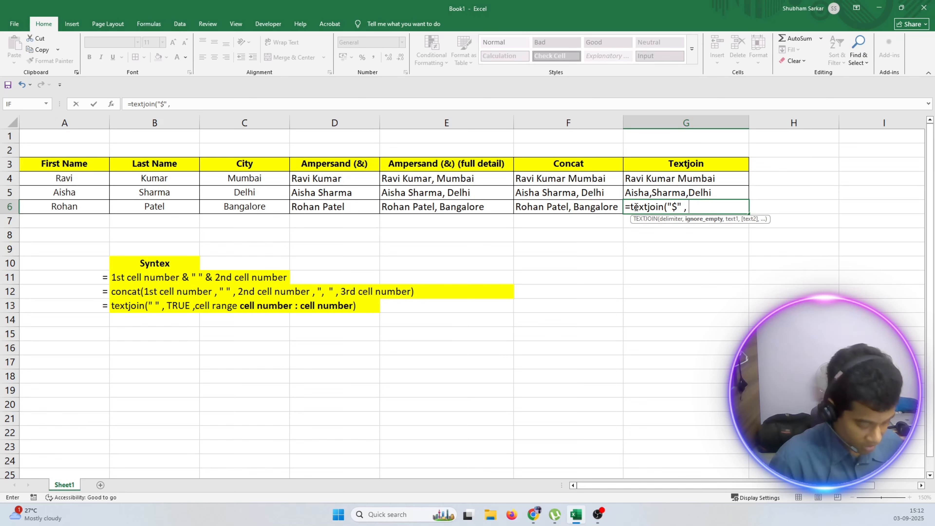
text(true ,)
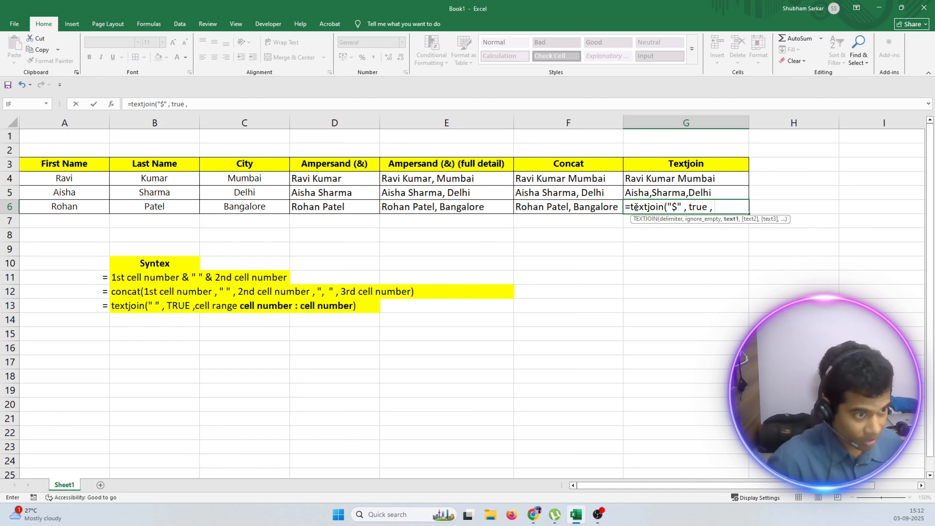
drag(41, 210, 217, 207)
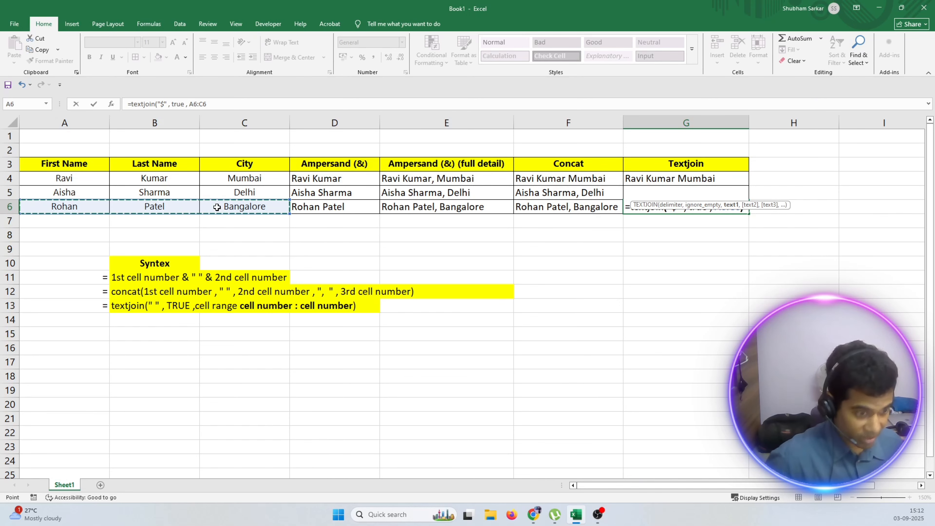
key(Return)
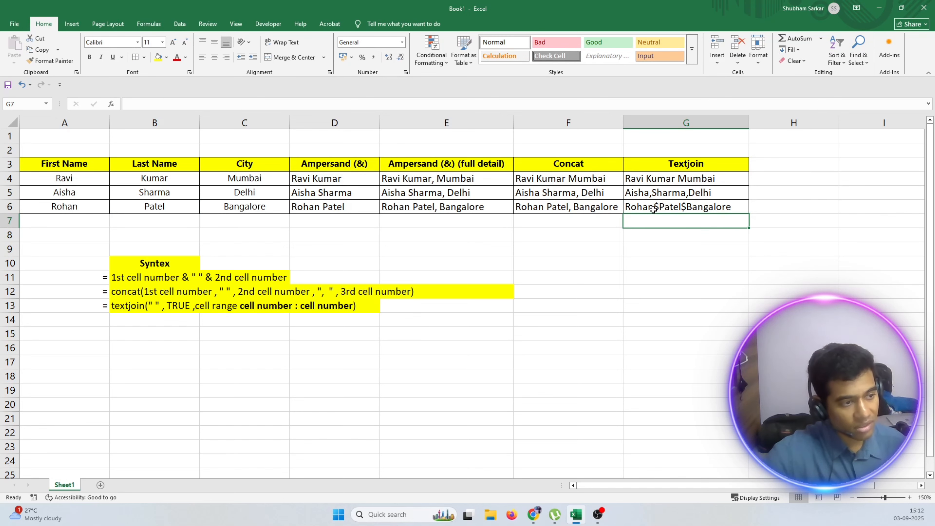
Change the delimiter in G6's TEXTJOIN formula to " $ ", with a space before and after the dollar sign.
double_click(681, 208)
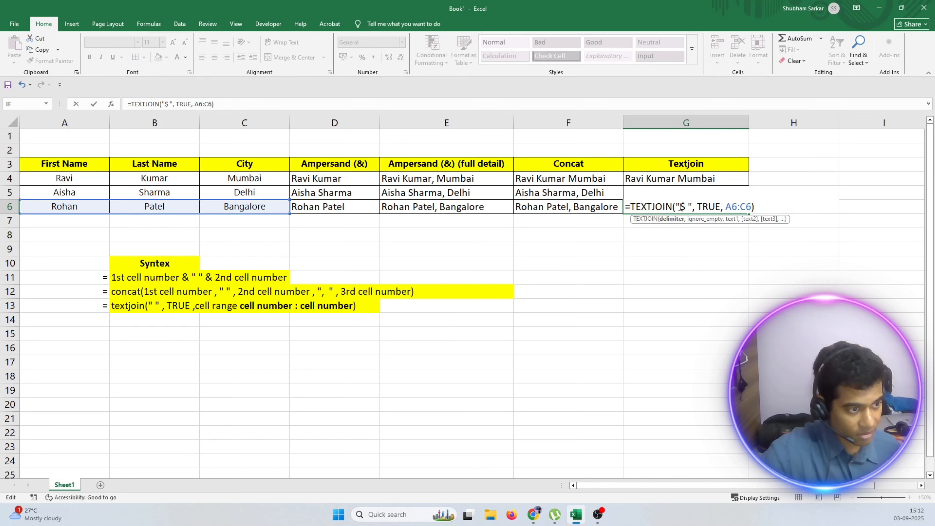
key(Return)
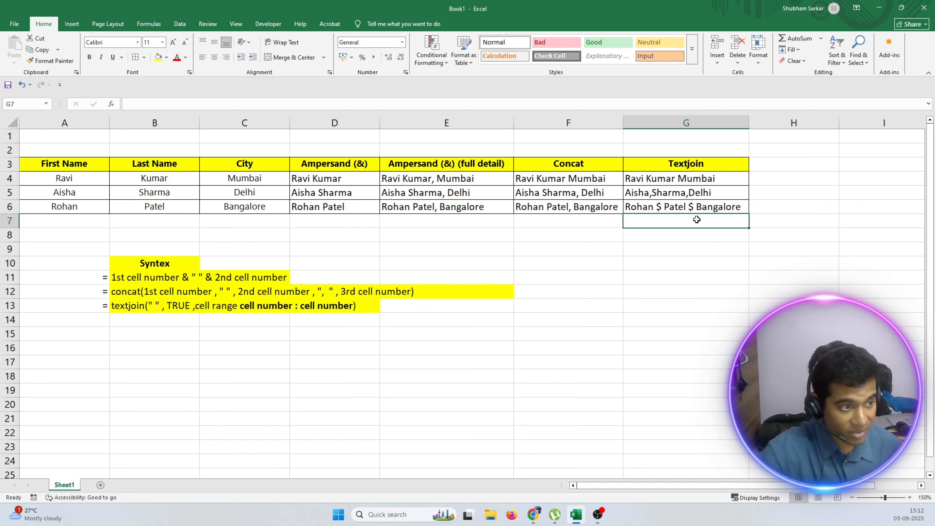
click(638, 207)
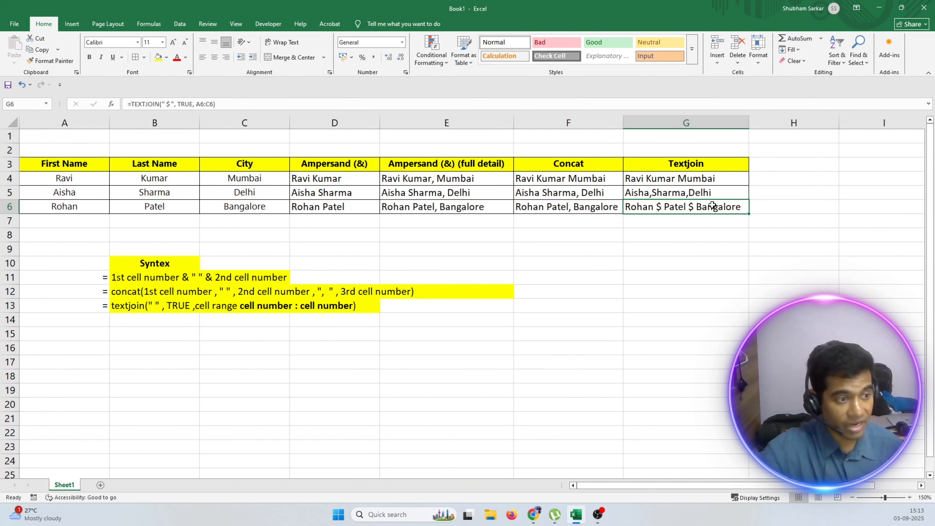
click(684, 245)
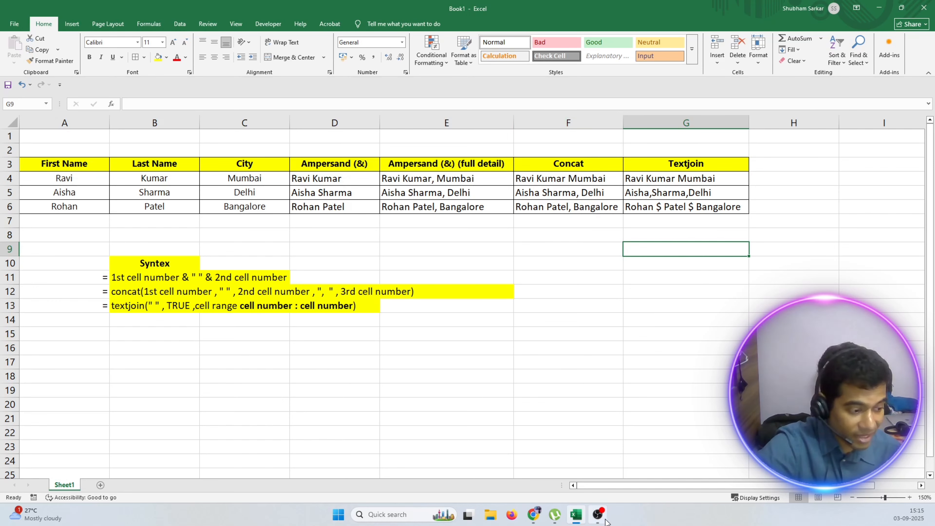
click(598, 515)
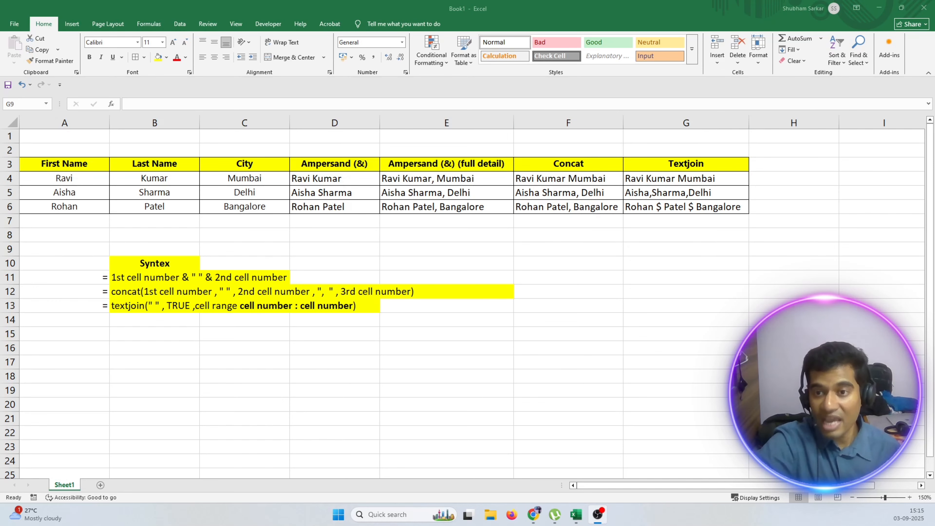